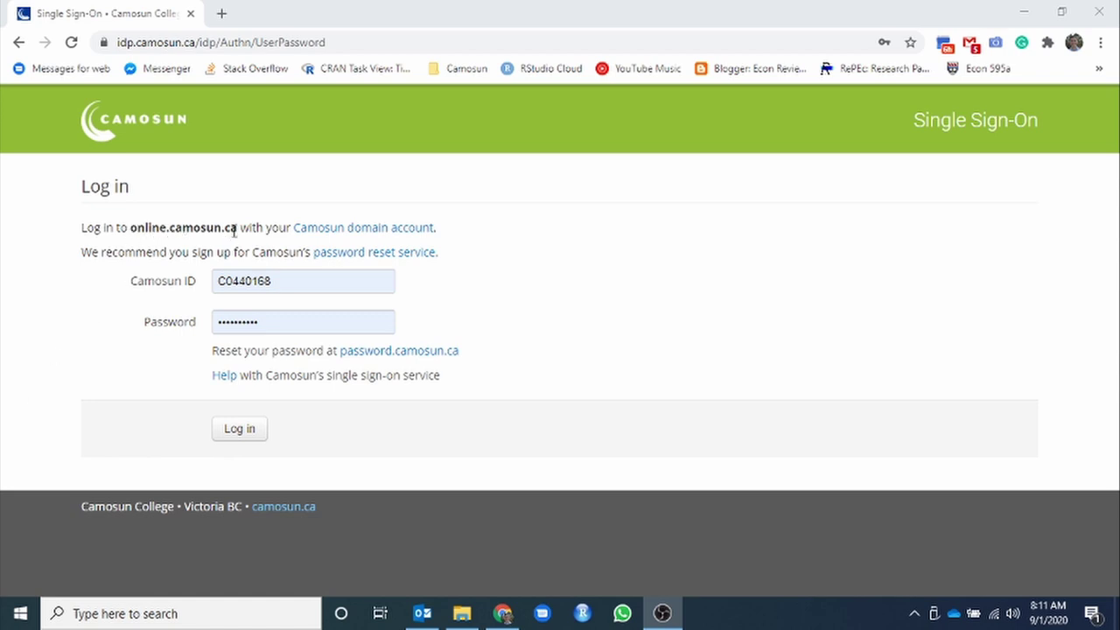
Sign in to online.camosun.ca through Camosun Single Sign-On with the entered Camosun ID and password
mouse_move(237, 230)
left_mouse_down()
mouse_move(132, 224)
mouse_move(238, 235)
left_mouse_up()
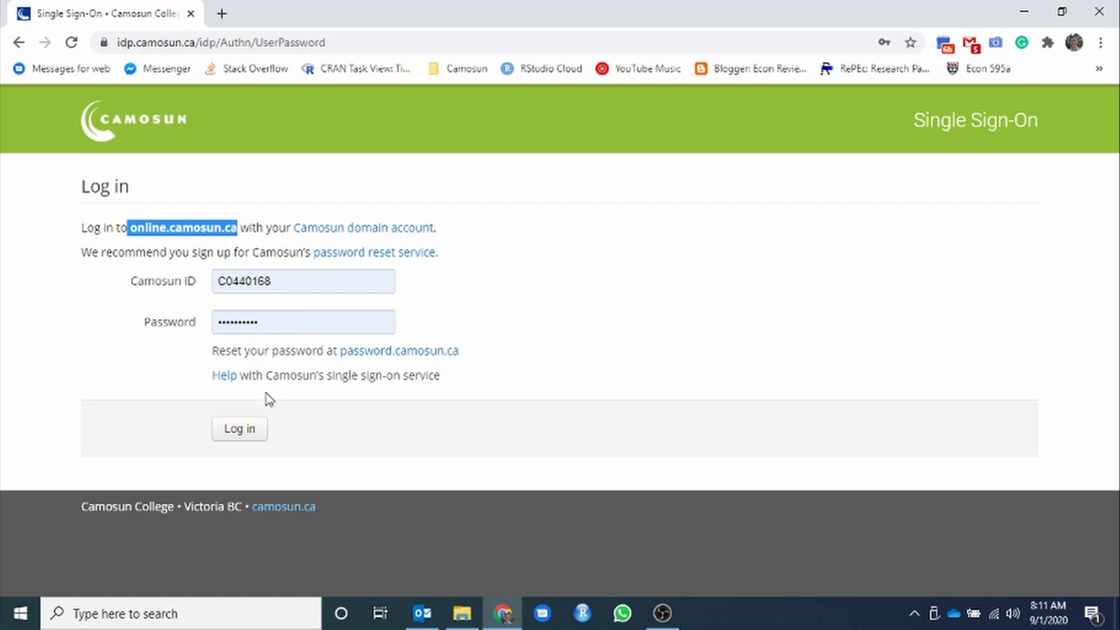
left_click(241, 440)
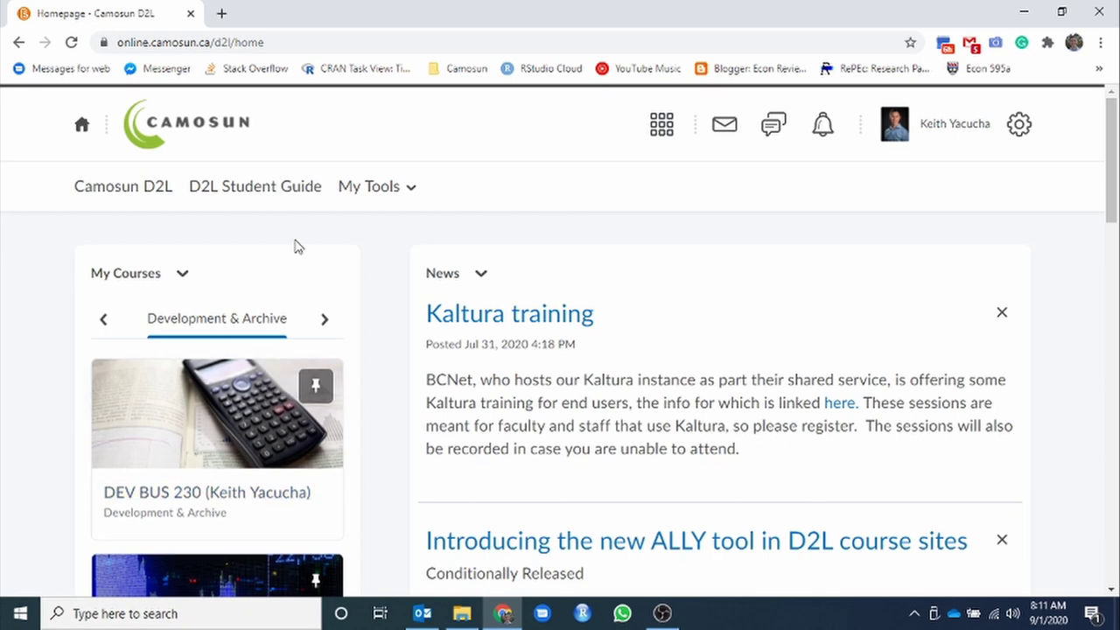
Open the DEV - ECON 103 - Microeconomics course tile from the My Courses list
scroll(400, 280, "down", 1)
scroll(400, 280, "down", 1)
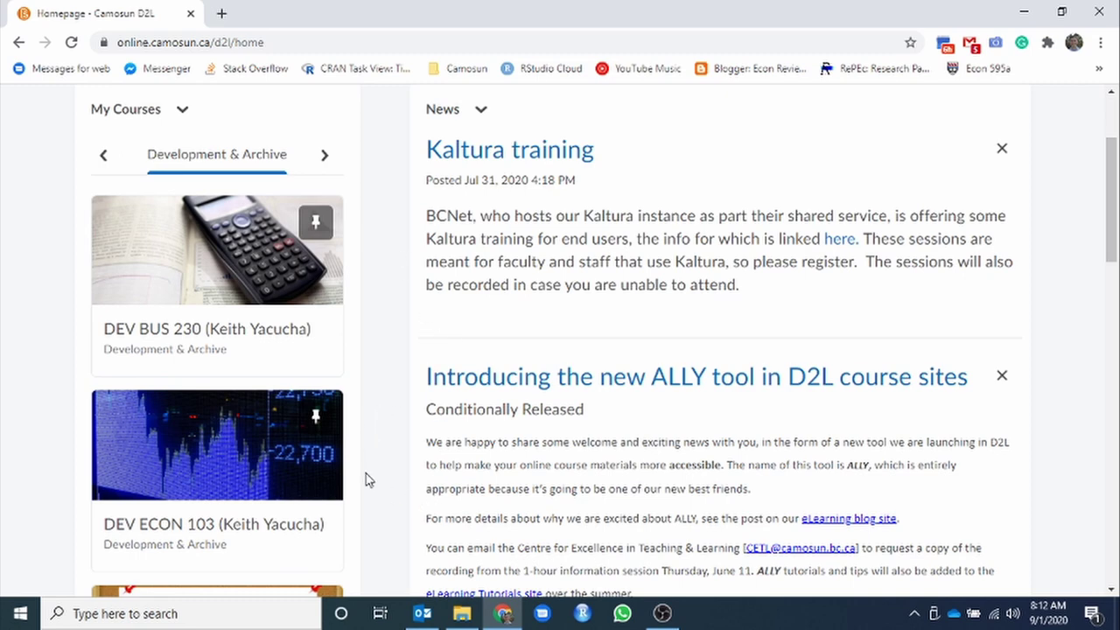
left_click(326, 480)
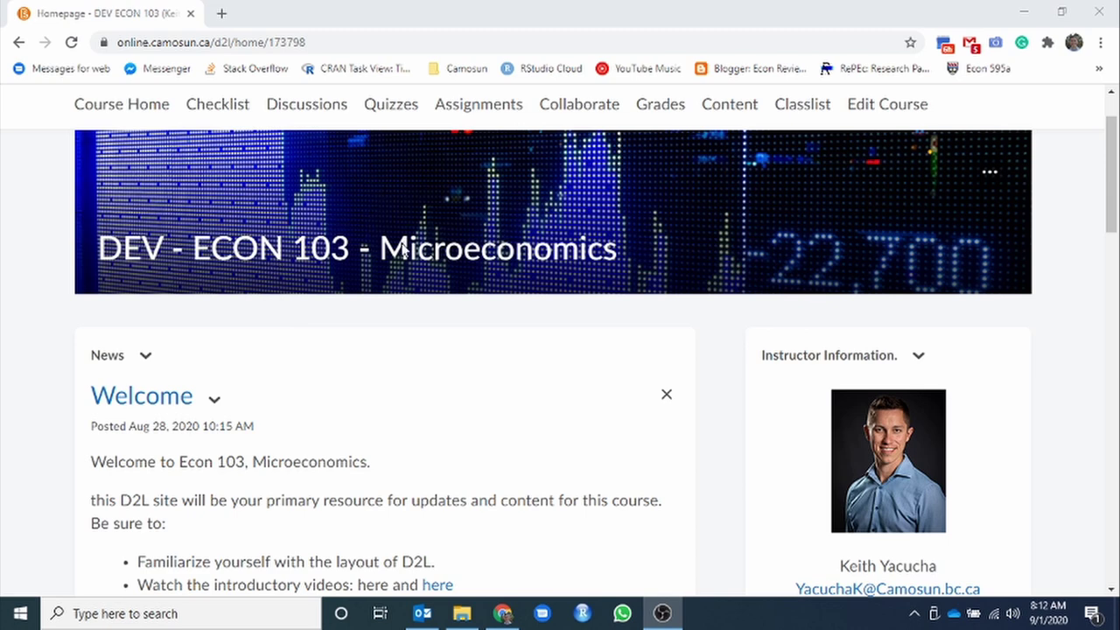
scroll(490, 234, "up", 2)
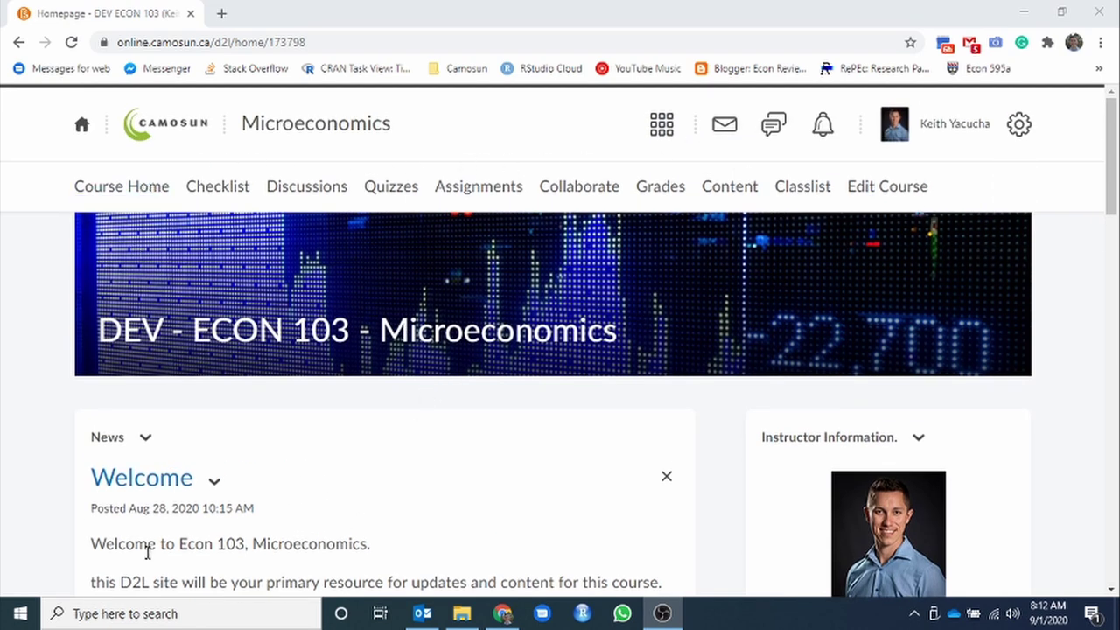
left_click_drag(179, 545, 247, 544)
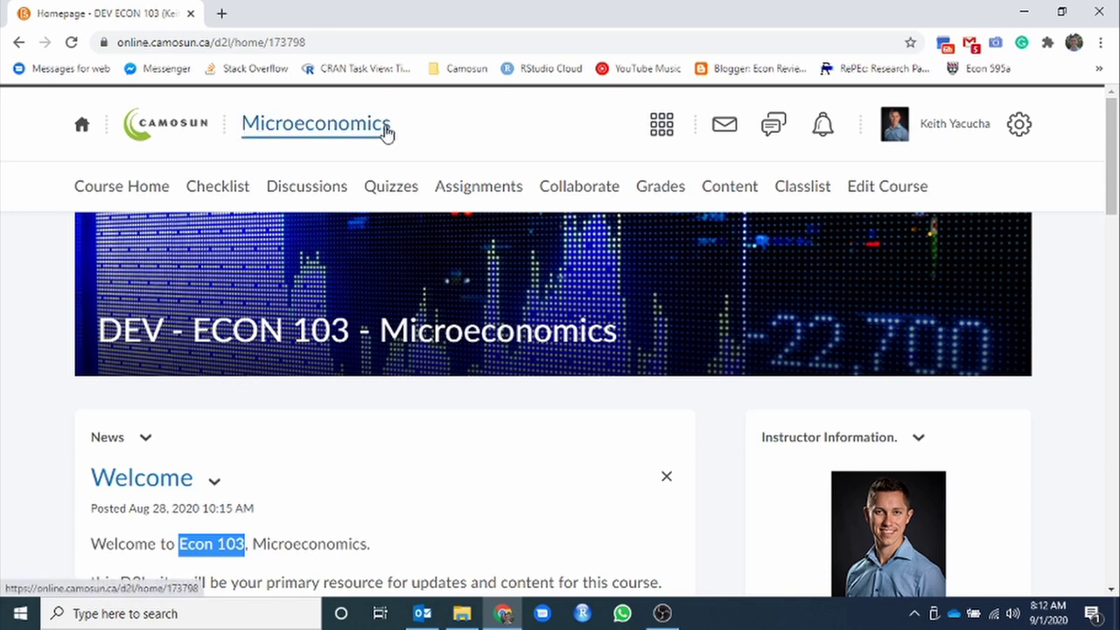
scroll(398, 332, "down", 1)
left_click(428, 519)
scroll(427, 519, "down", 4)
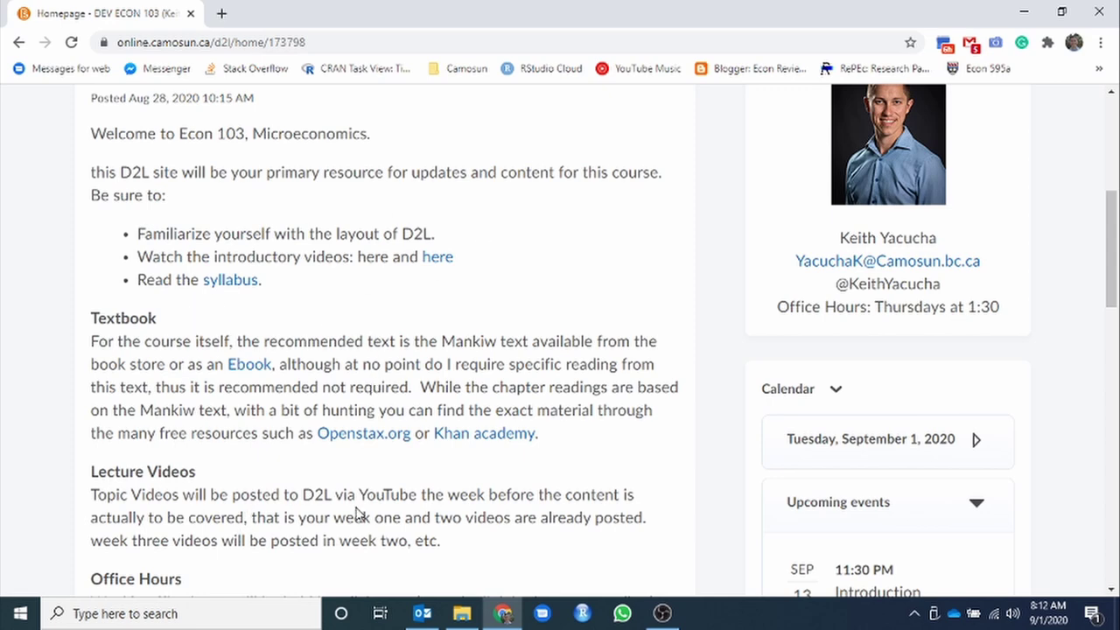
scroll(485, 412, "up", 5)
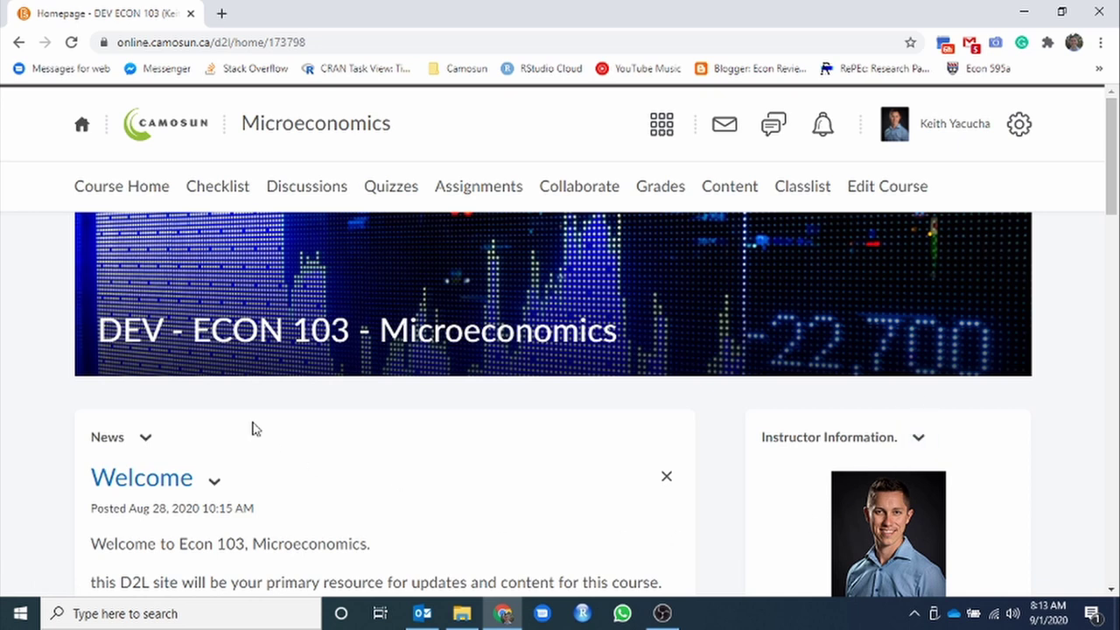
left_click(143, 187)
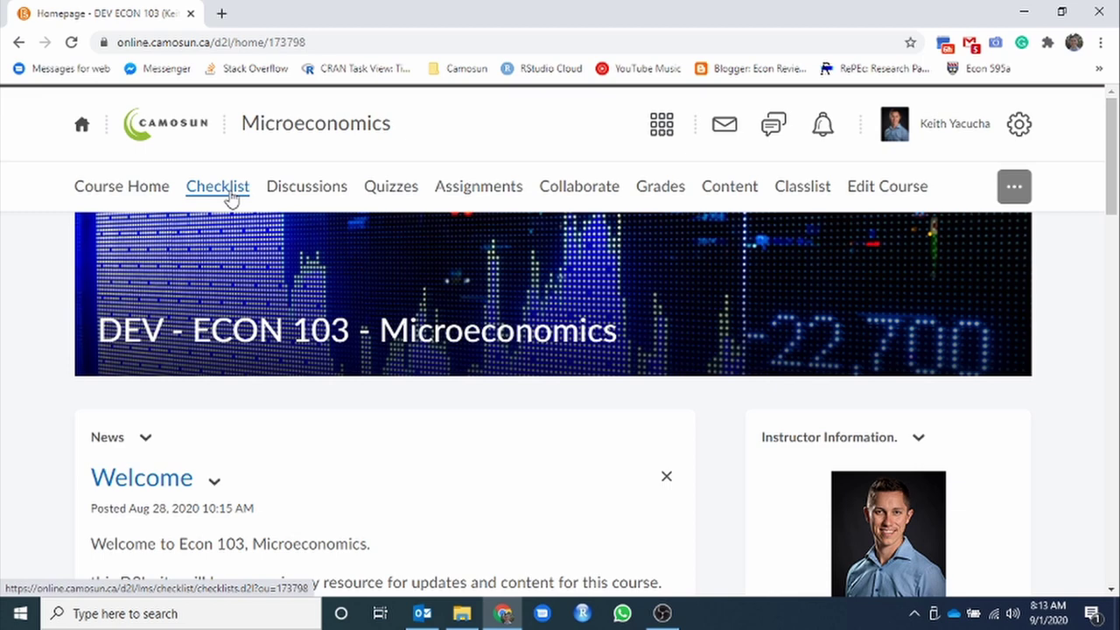
Open the Week One (Ch 1 & 2 Fundamentals) checklist from Checklists and review its tasks
left_click(232, 198)
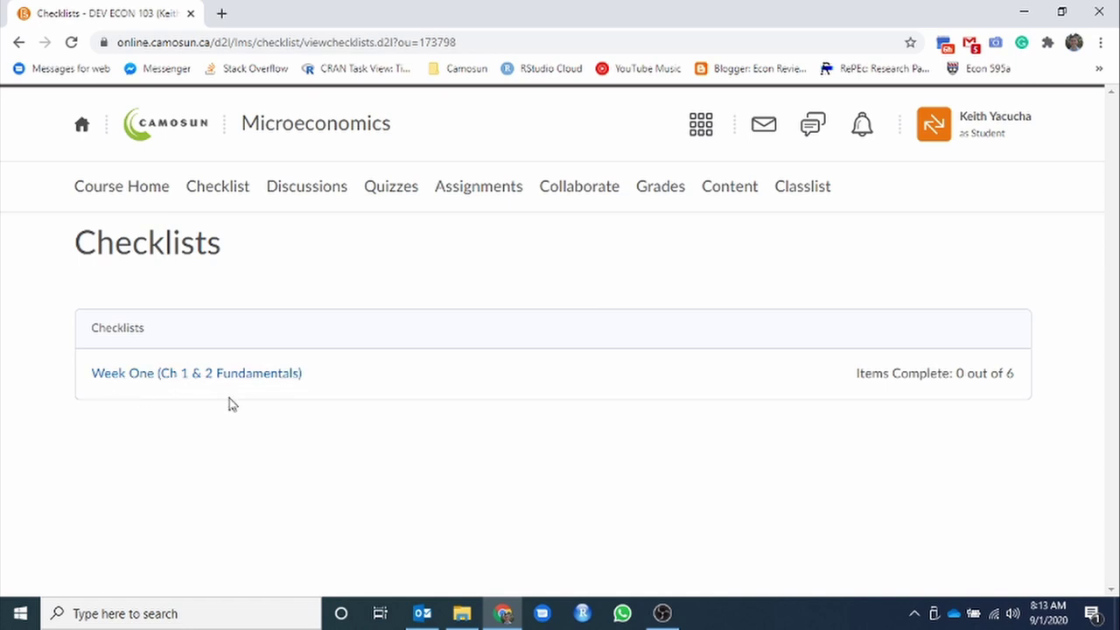
left_click(205, 381)
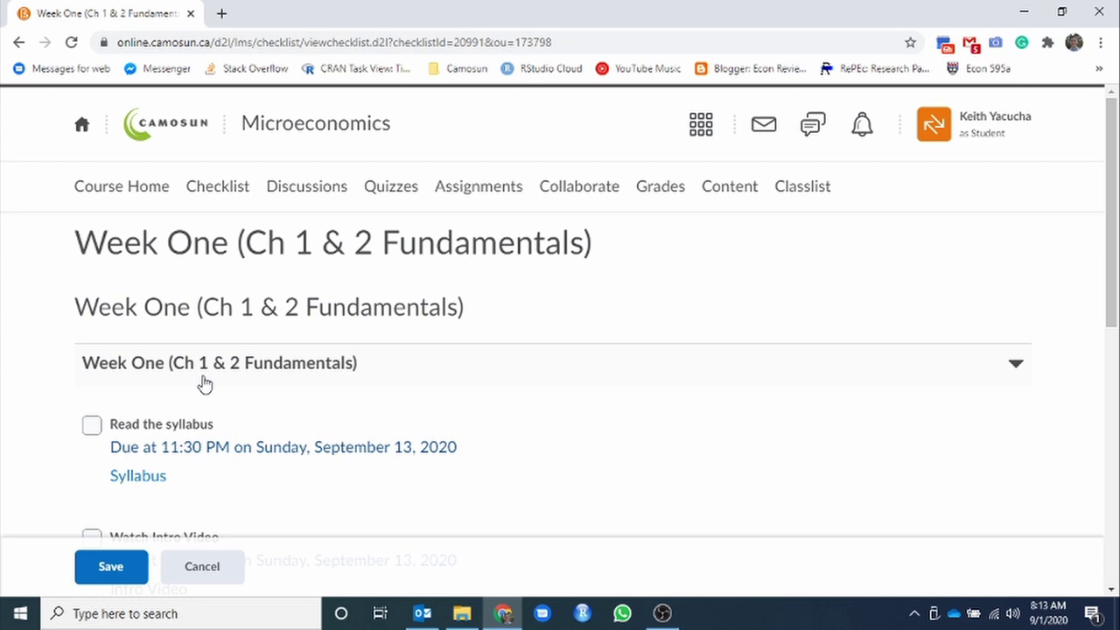
scroll(212, 342, "down", 1)
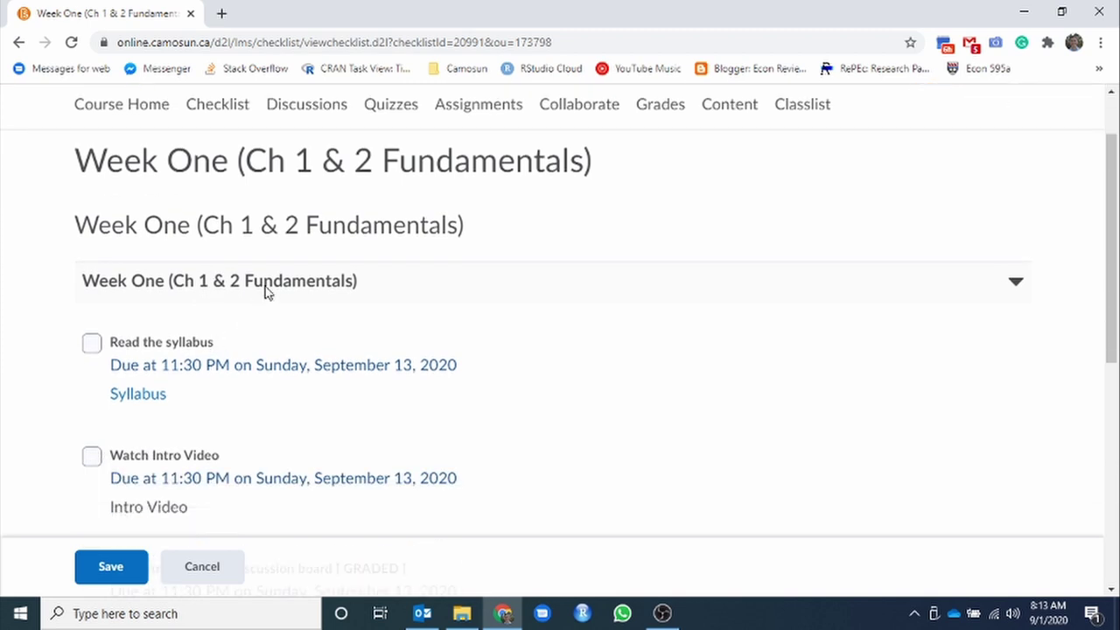
scroll(395, 223, "down", 1)
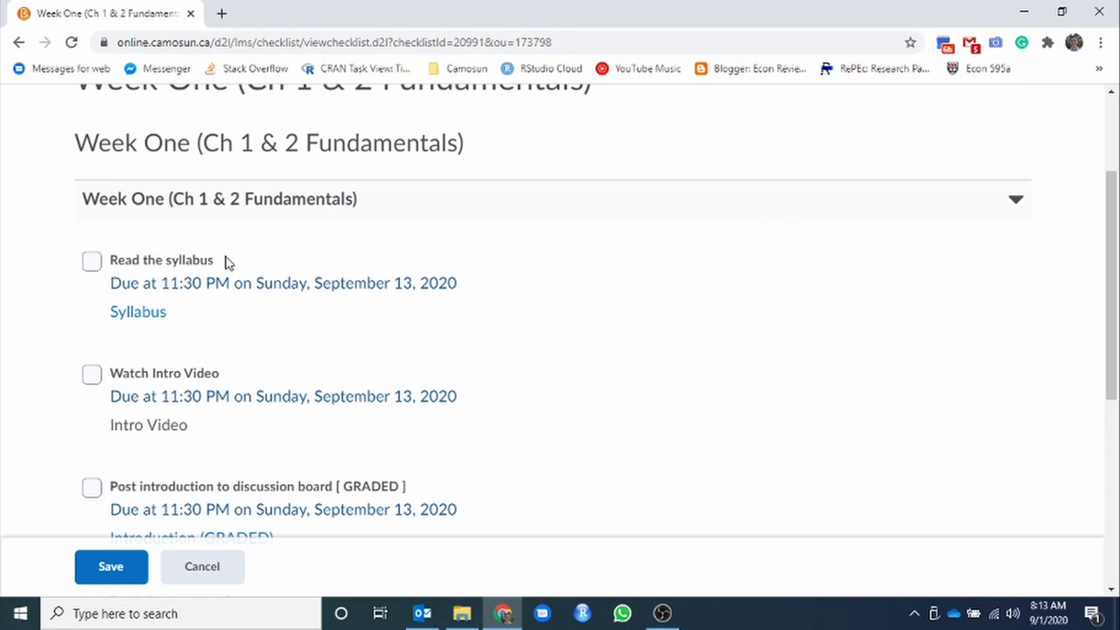
scroll(482, 248, "up", 2)
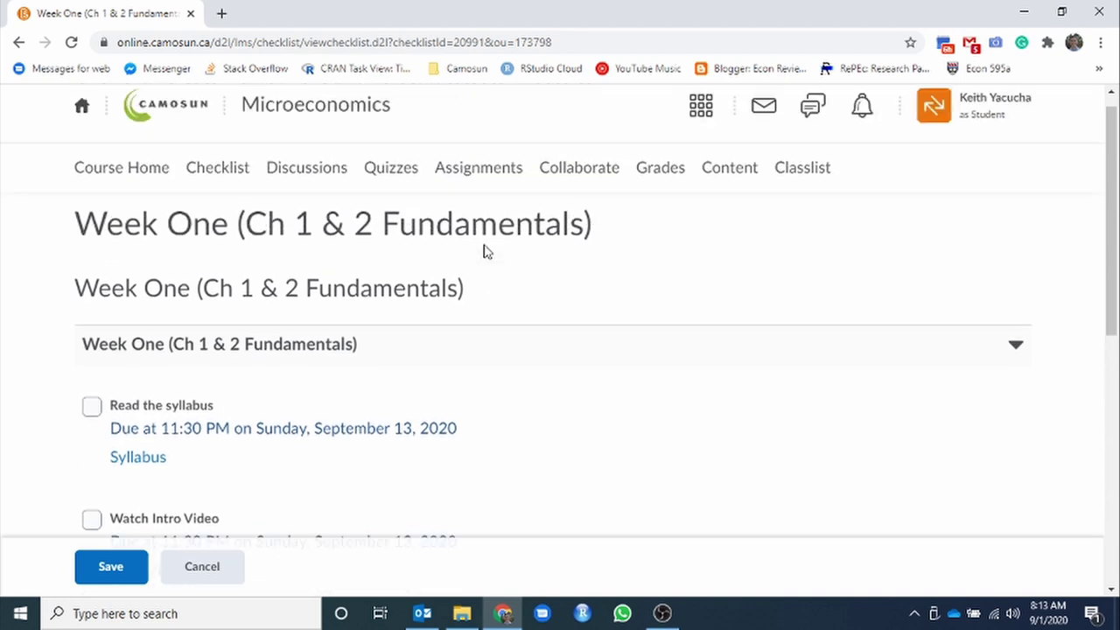
scroll(457, 272, "down", 3)
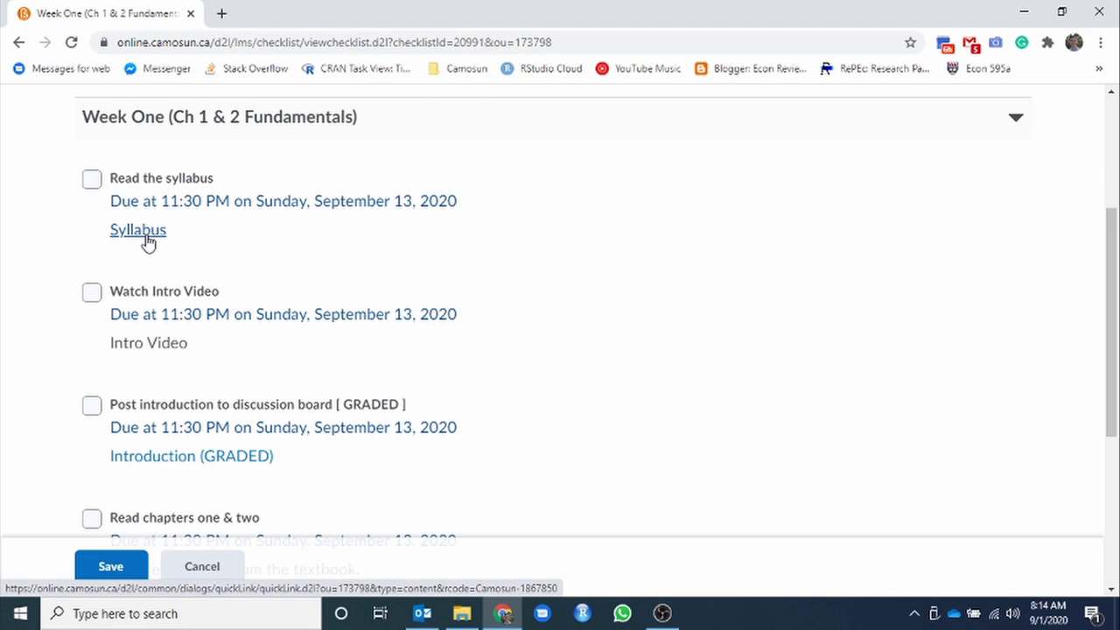
Tick Read the syllabus, Watch Intro Video, discussion introduction and Read chapters one & two
left_click(93, 179)
scroll(362, 249, "down", 1)
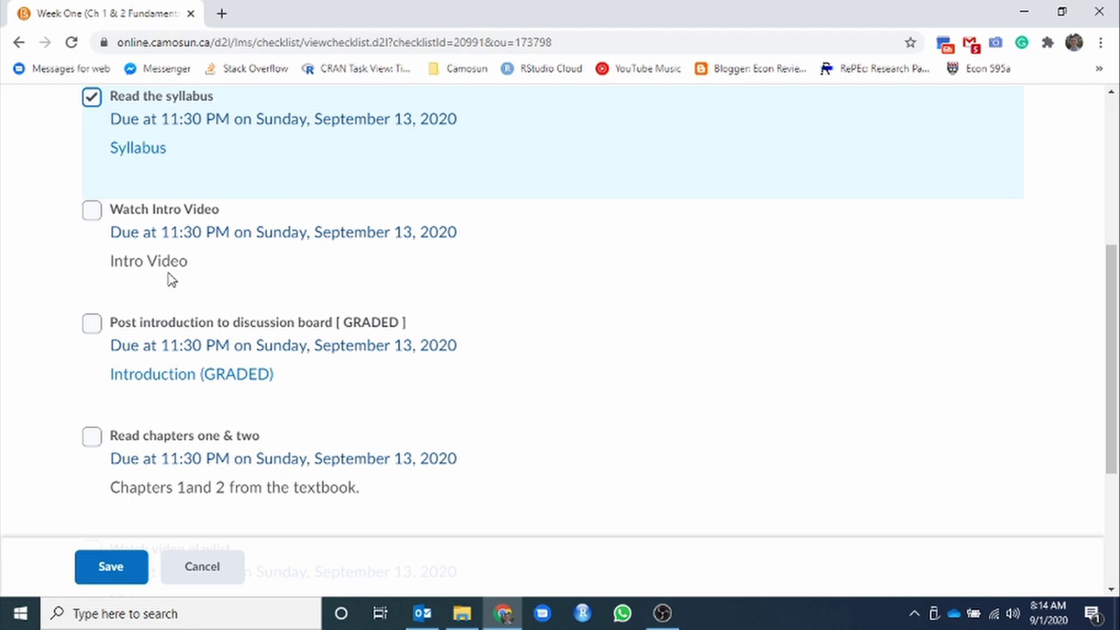
left_click(92, 210)
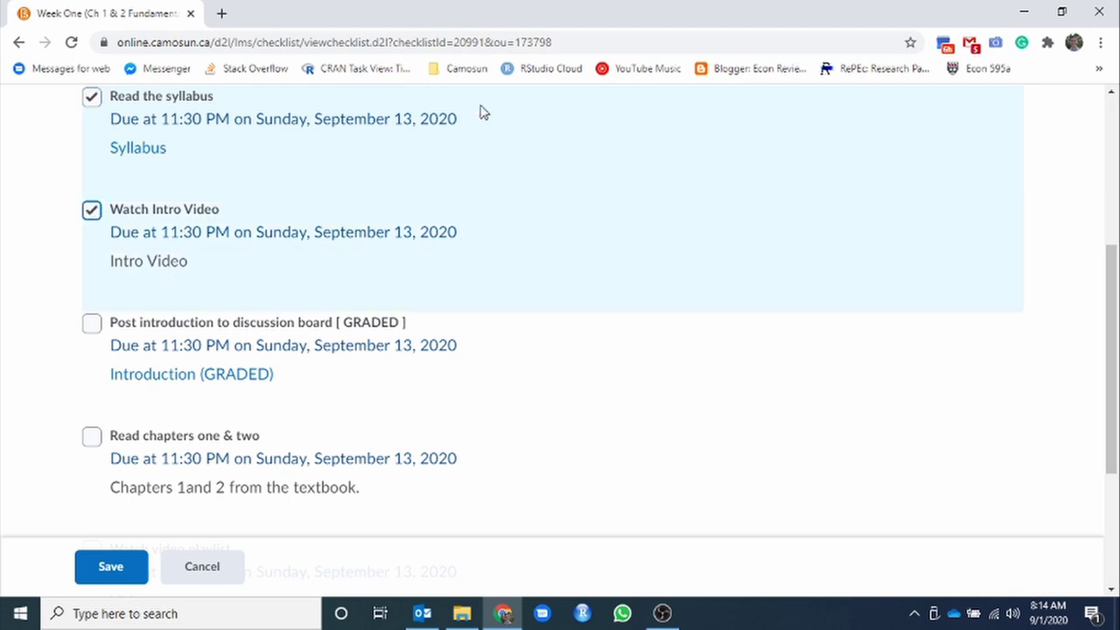
scroll(584, 250, "down", 1)
scroll(603, 241, "down", 1)
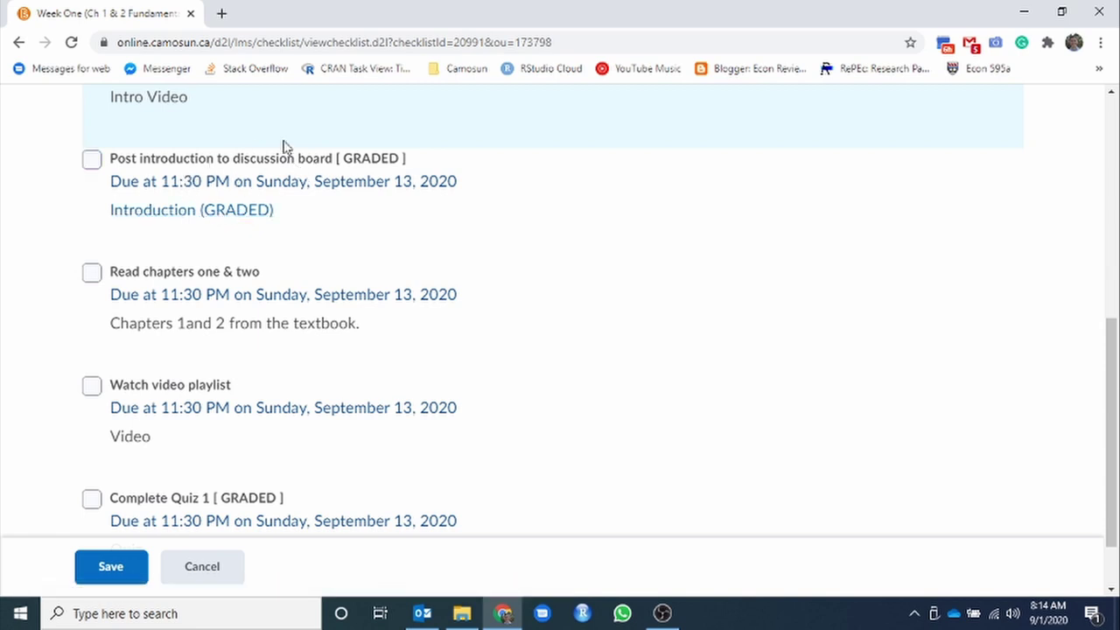
left_click(93, 160)
scroll(267, 400, "down", 1)
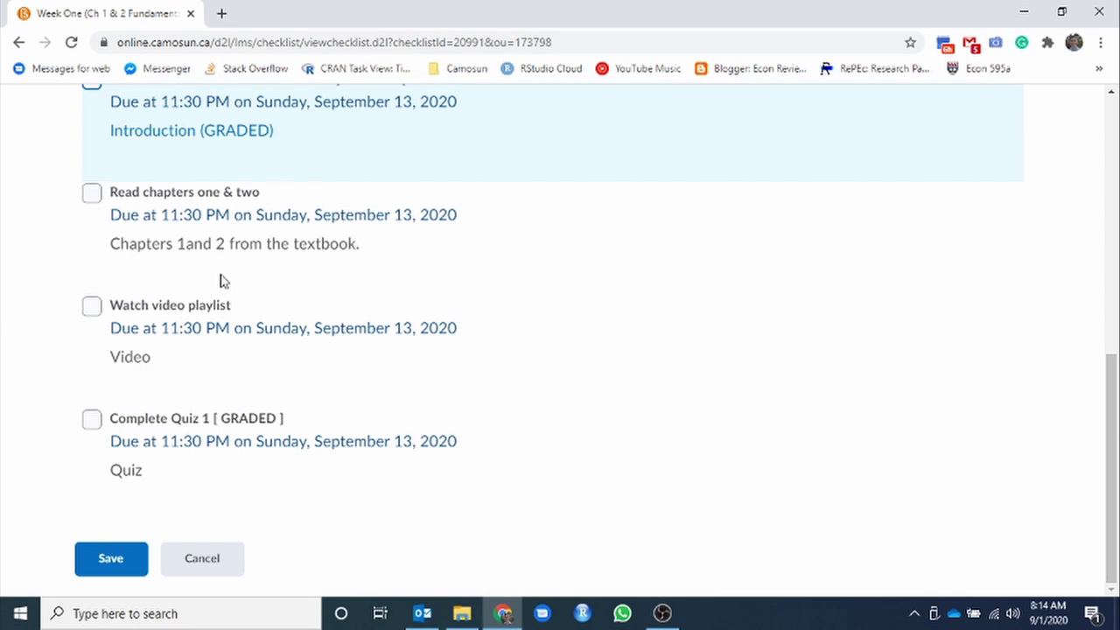
left_click(89, 195)
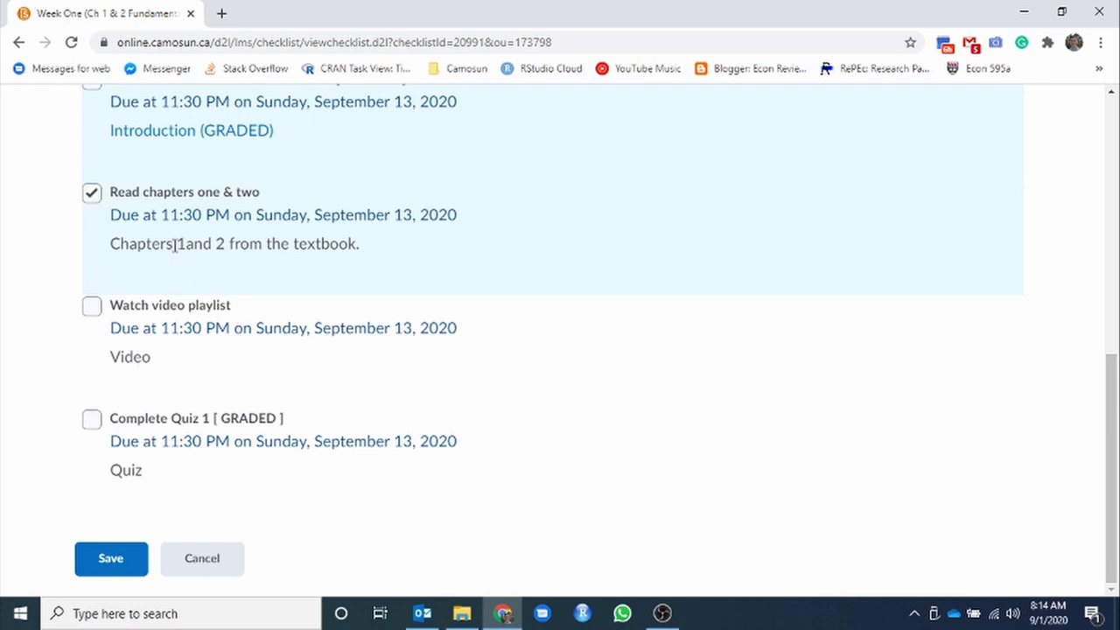
Highlight the chapter numbers, tick Watch video playlist, and highlight GRADED on the quiz and discussion items
left_click_drag(172, 245, 263, 244)
left_click(266, 381)
left_click(92, 306)
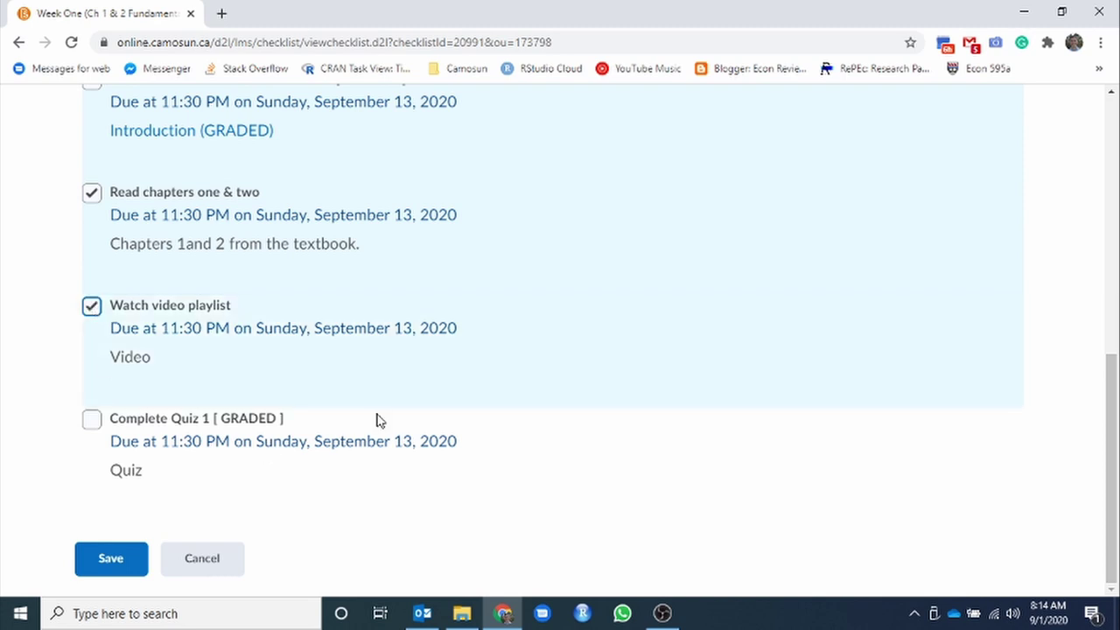
scroll(429, 337, "up", 2)
scroll(429, 337, "down", 2)
double_click(261, 419)
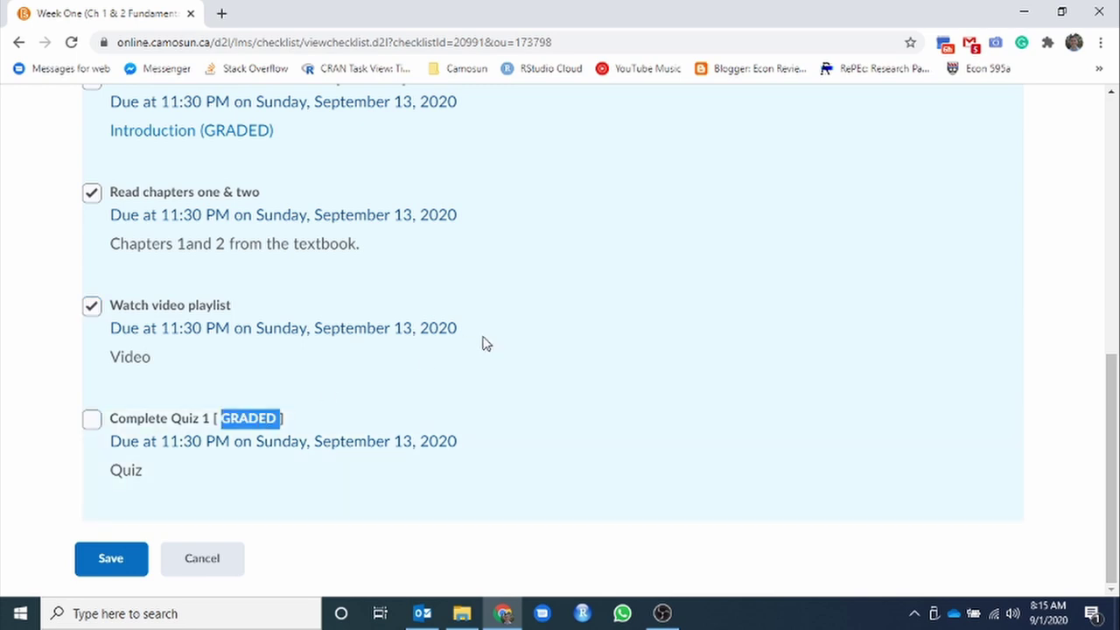
scroll(508, 345, "up", 2)
double_click(379, 246)
left_click(572, 297)
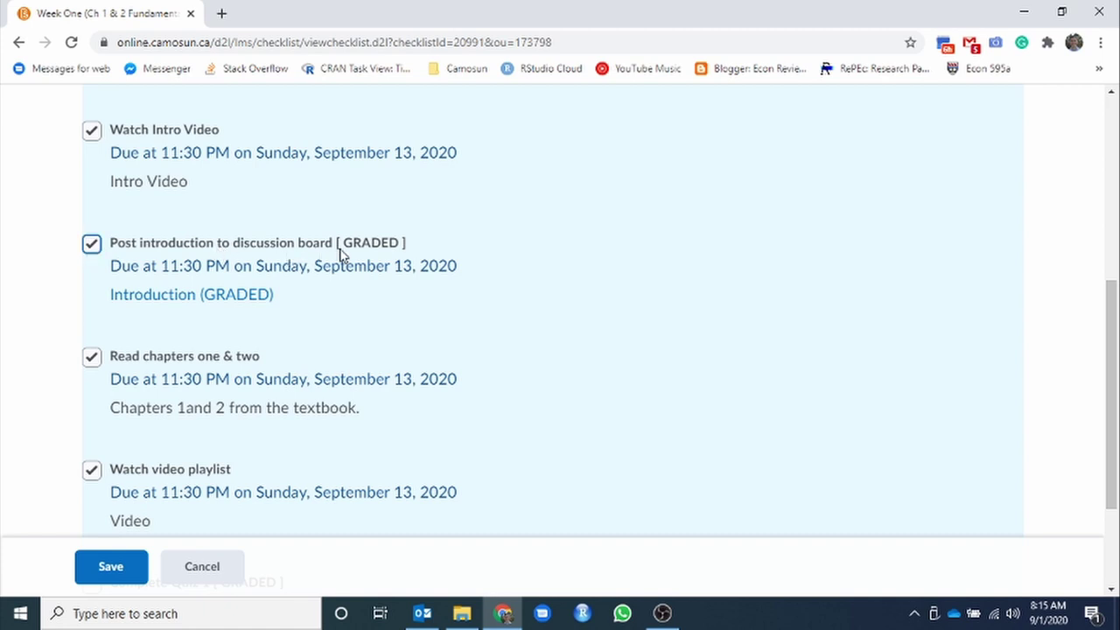
Tick Complete Quiz 1, then cancel the checklist without saving the ticks
scroll(300, 262, "down", 2)
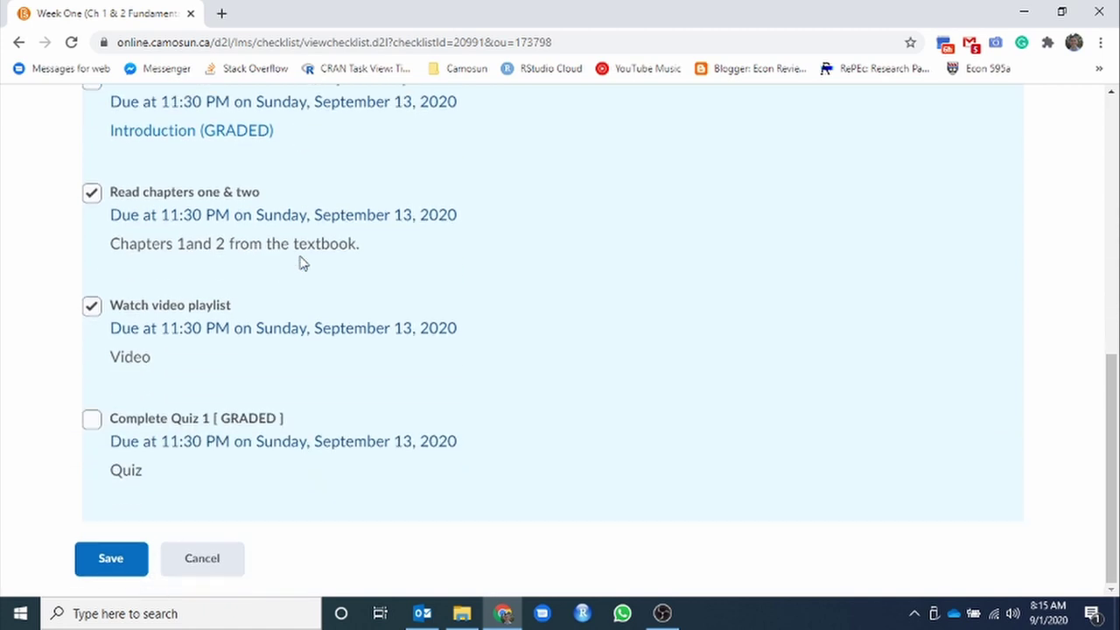
left_click(94, 421)
scroll(335, 387, "up", 4)
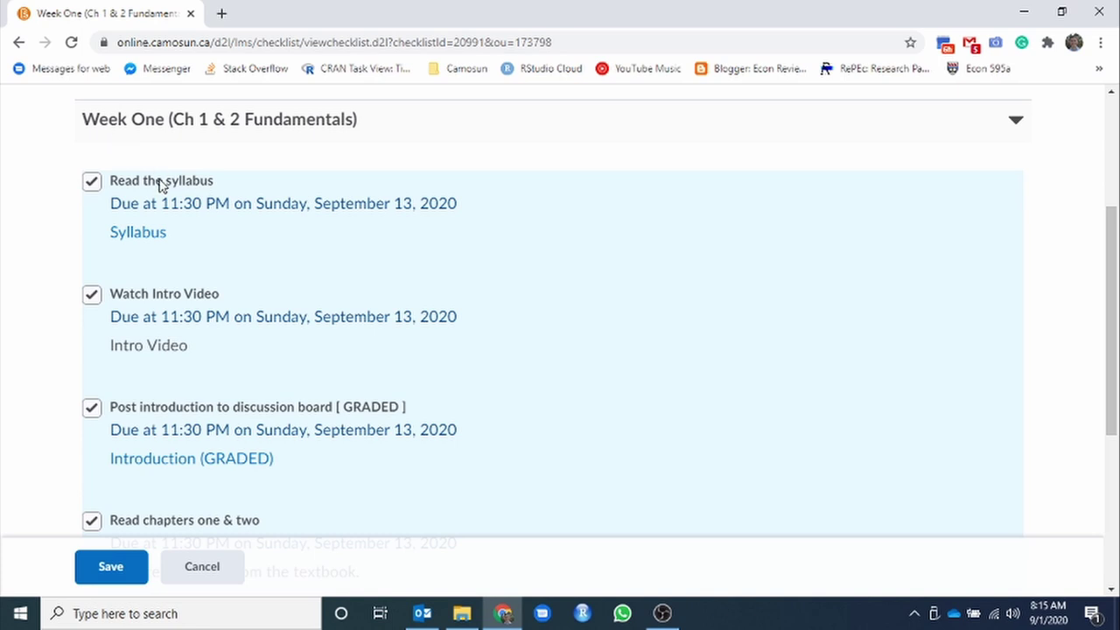
scroll(358, 275, "down", 3)
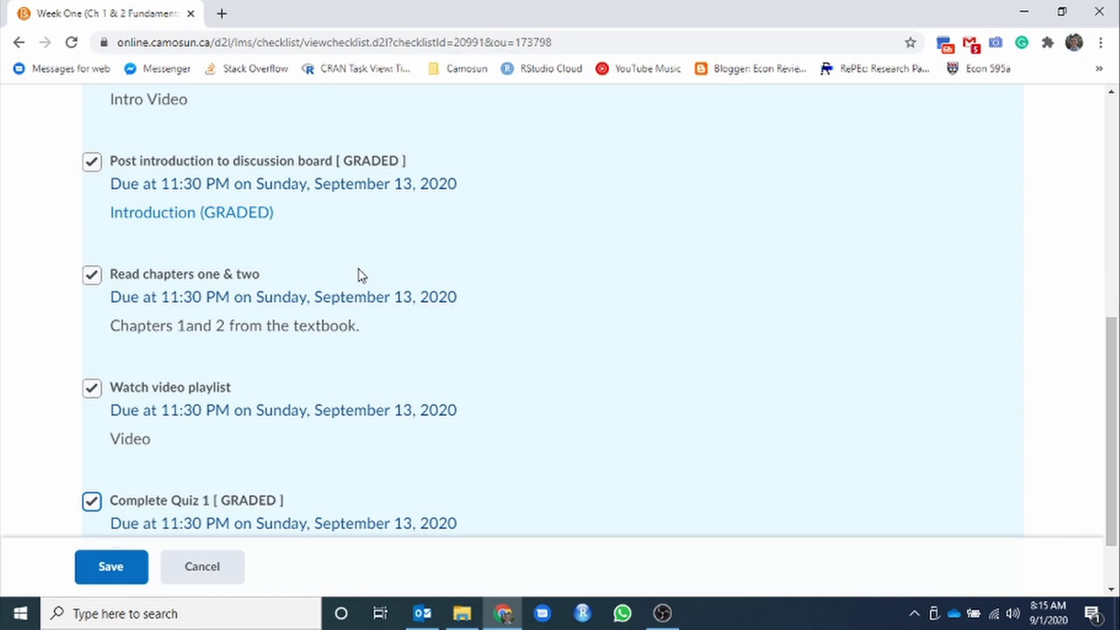
scroll(288, 368, "down", 1)
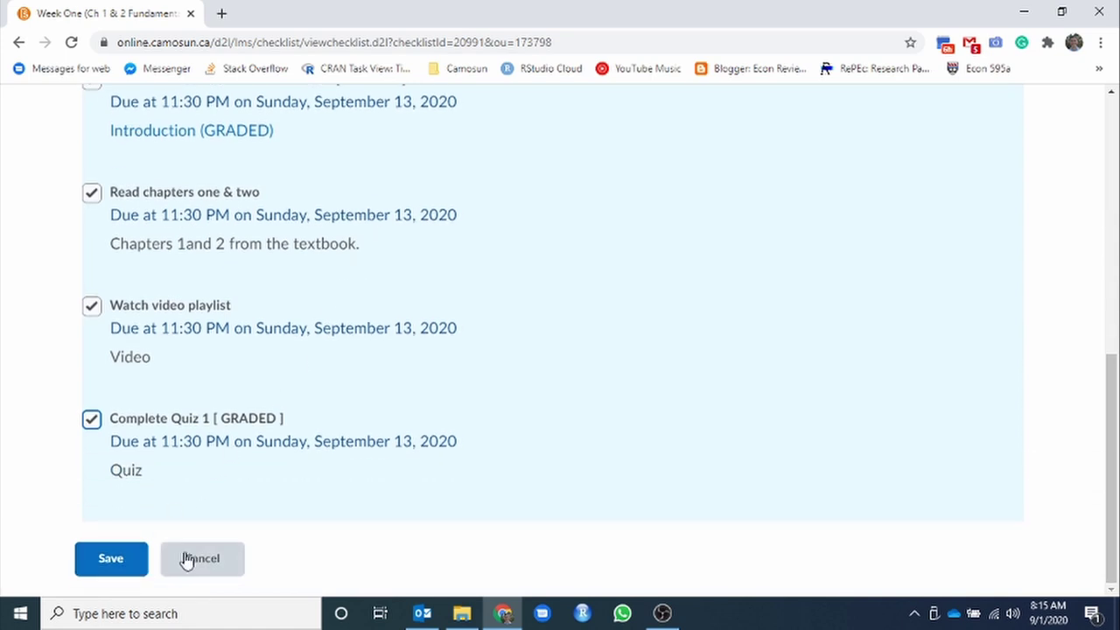
left_click(212, 560)
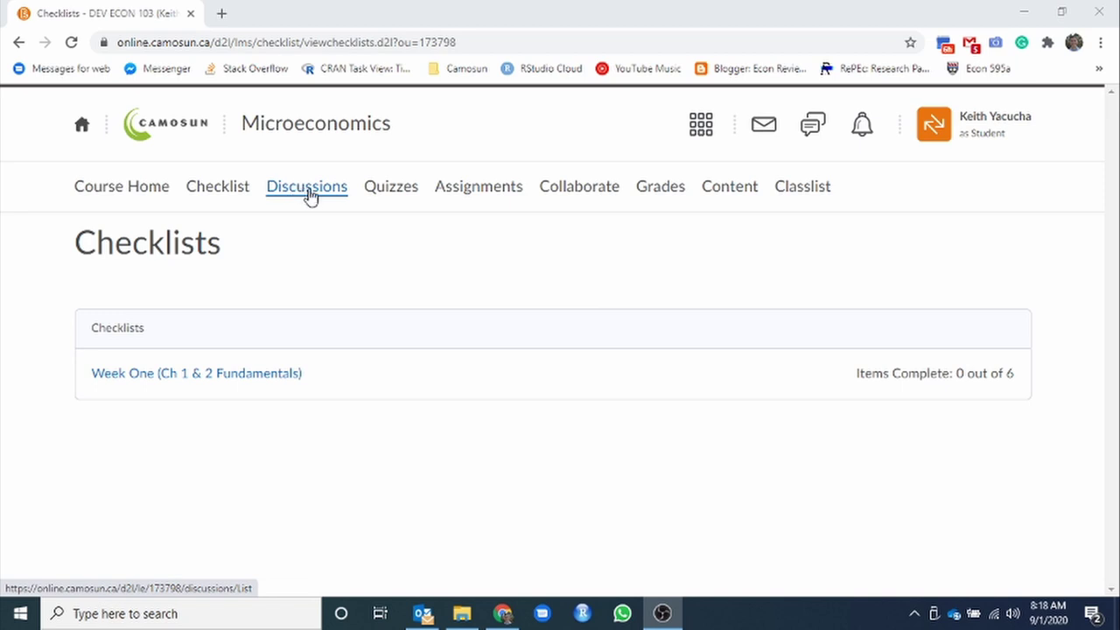
Open the course Discussions and scroll down to the Questions (FAQ) topic
left_click(308, 194)
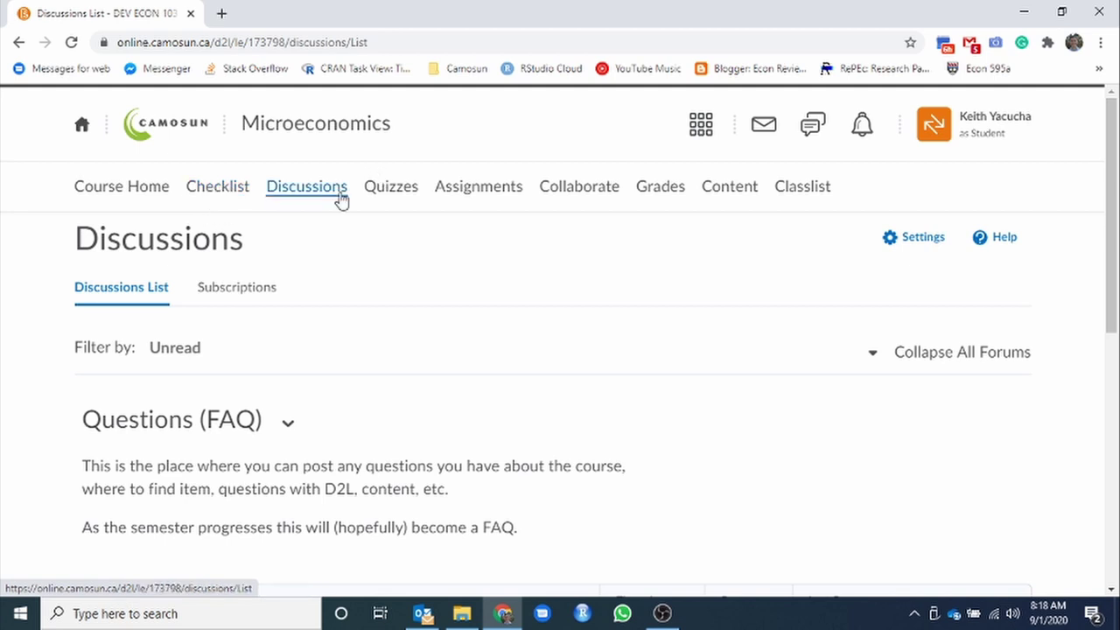
scroll(341, 200, "down", 1)
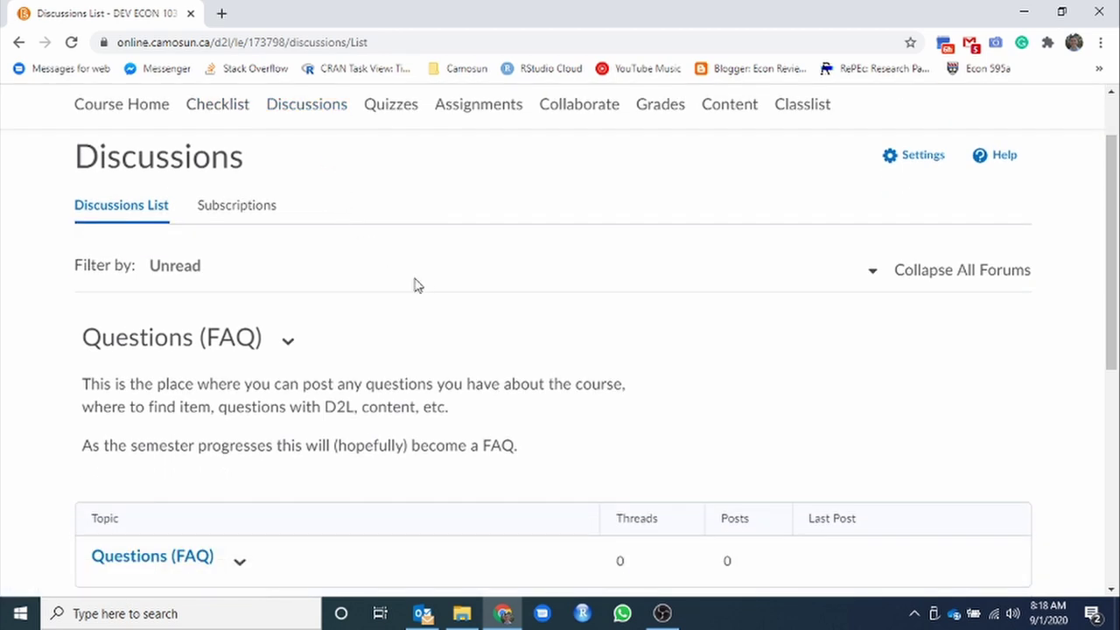
scroll(416, 285, "down", 1)
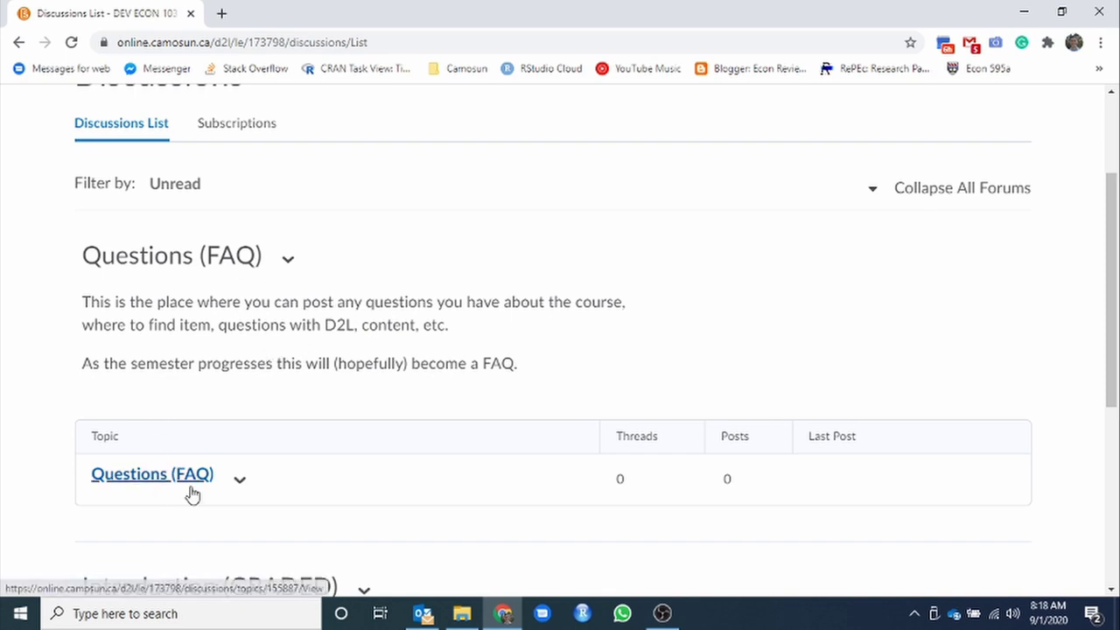
Start a new thread in Questions (FAQ) with the subject 'I have a ques'
left_click(143, 483)
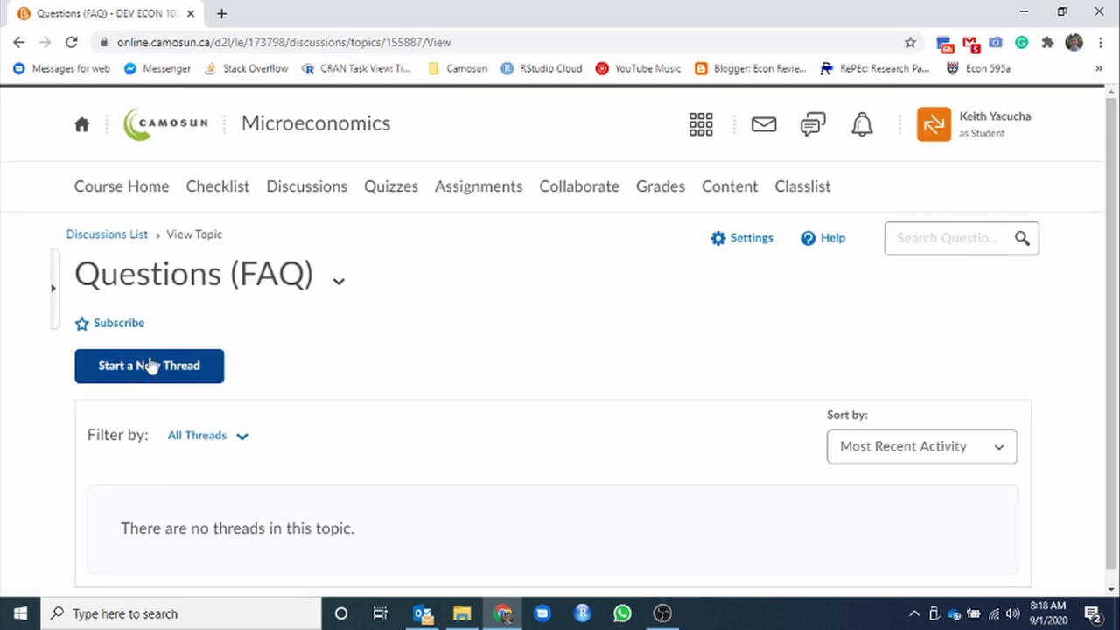
left_click(186, 388)
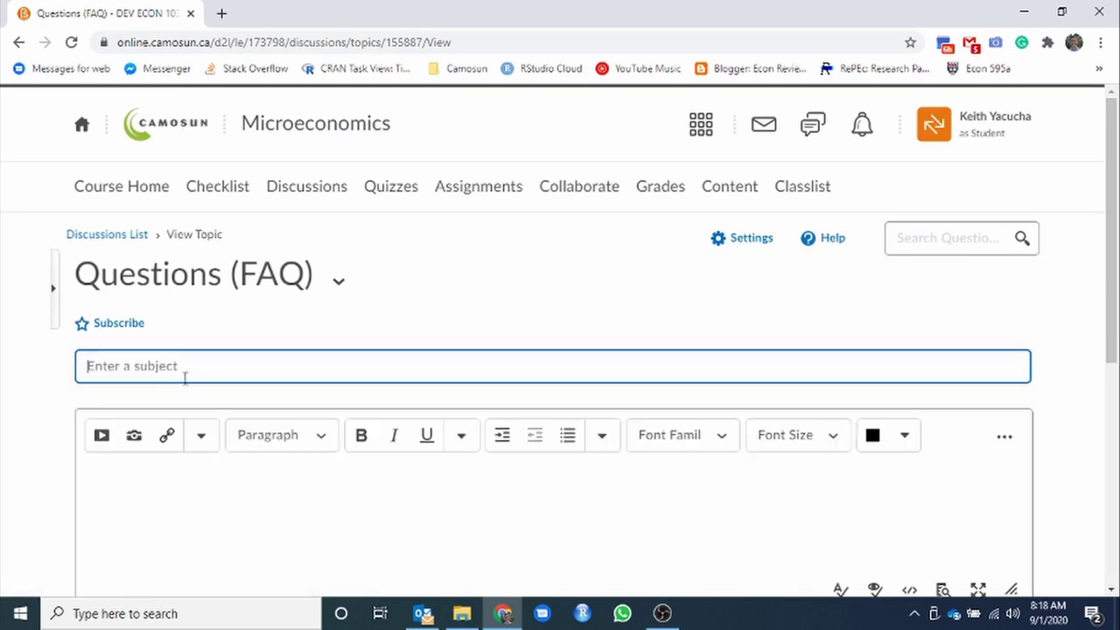
scroll(416, 266, "down", 1)
scroll(420, 267, "down", 2)
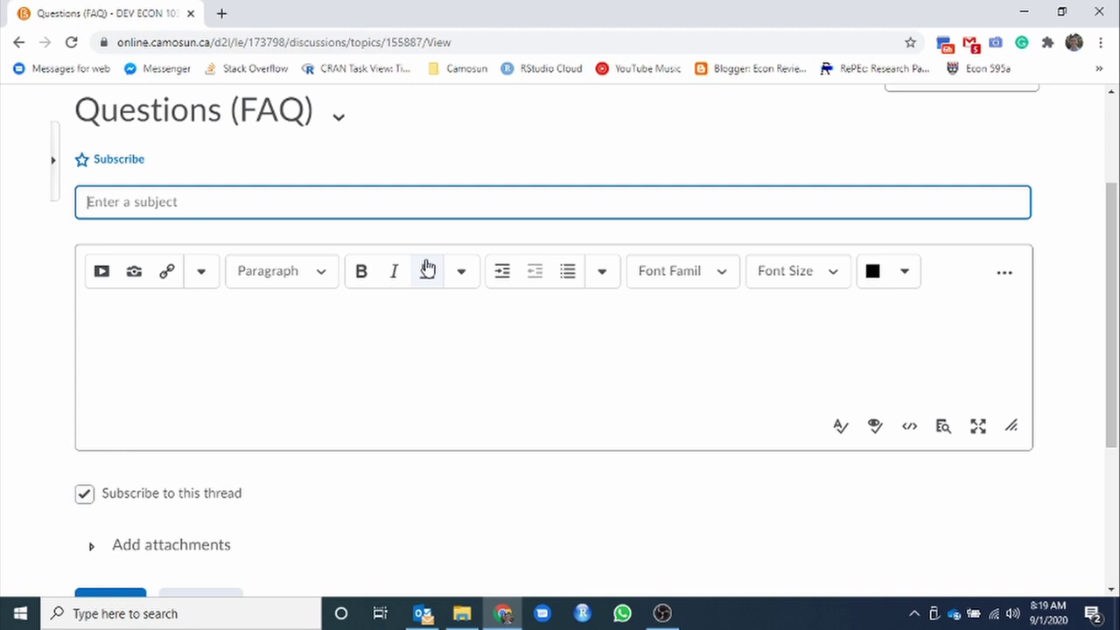
type("I have a question")
key("Tab")
Write the message body 'What is an economic?' and review the draft thread
left_click(132, 357)
type("What is an economic?")
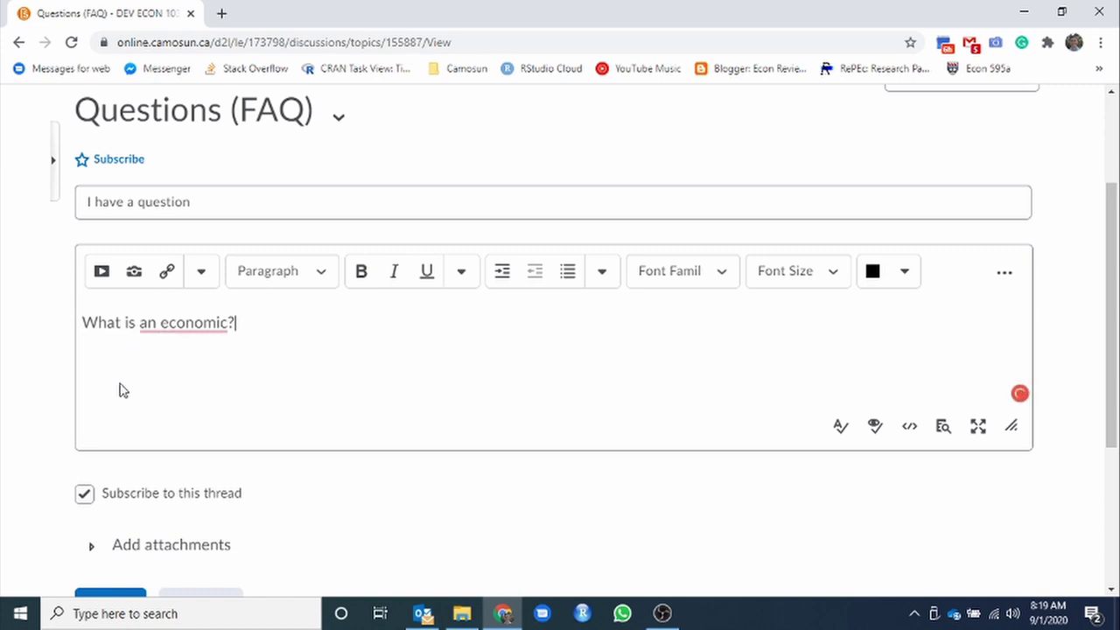
scroll(123, 390, "down", 2)
scroll(170, 395, "up", 4)
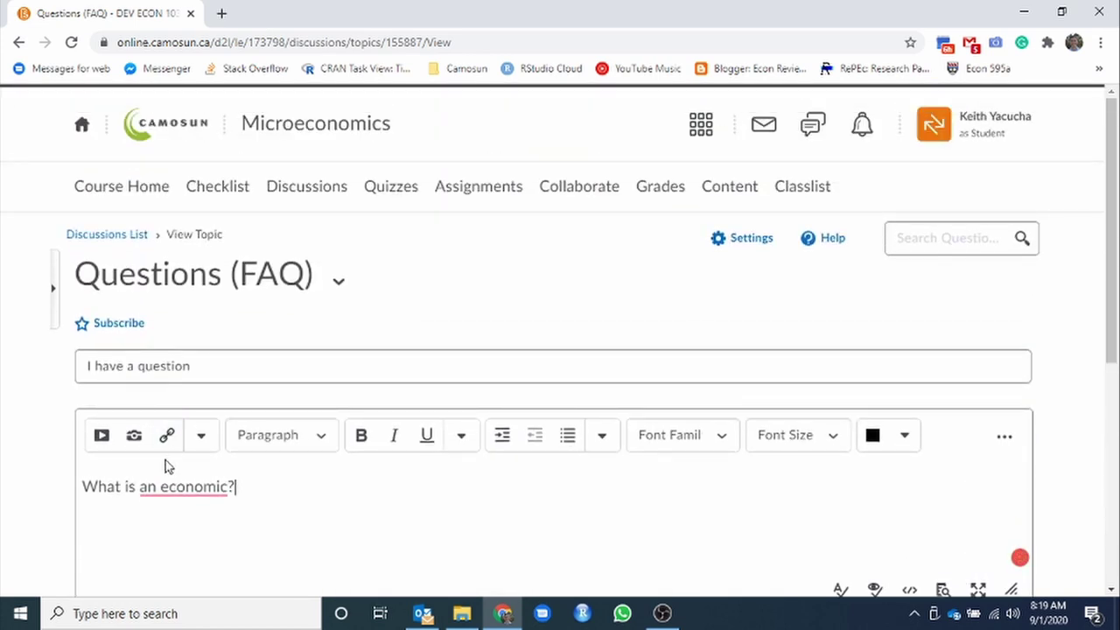
scroll(161, 482, "down", 1)
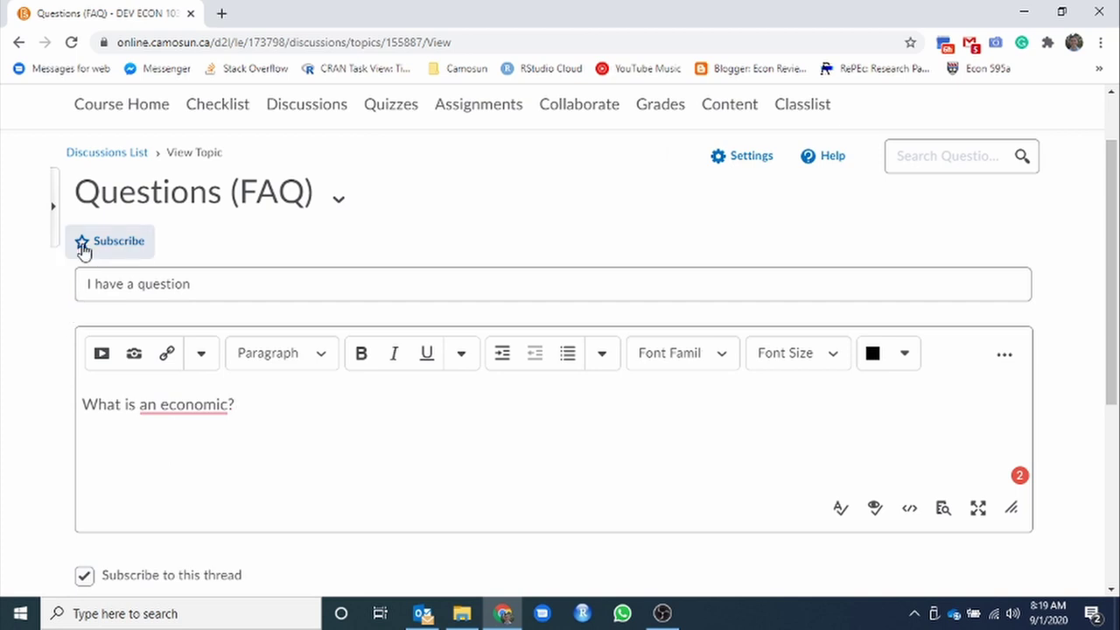
scroll(303, 430, "down", 4)
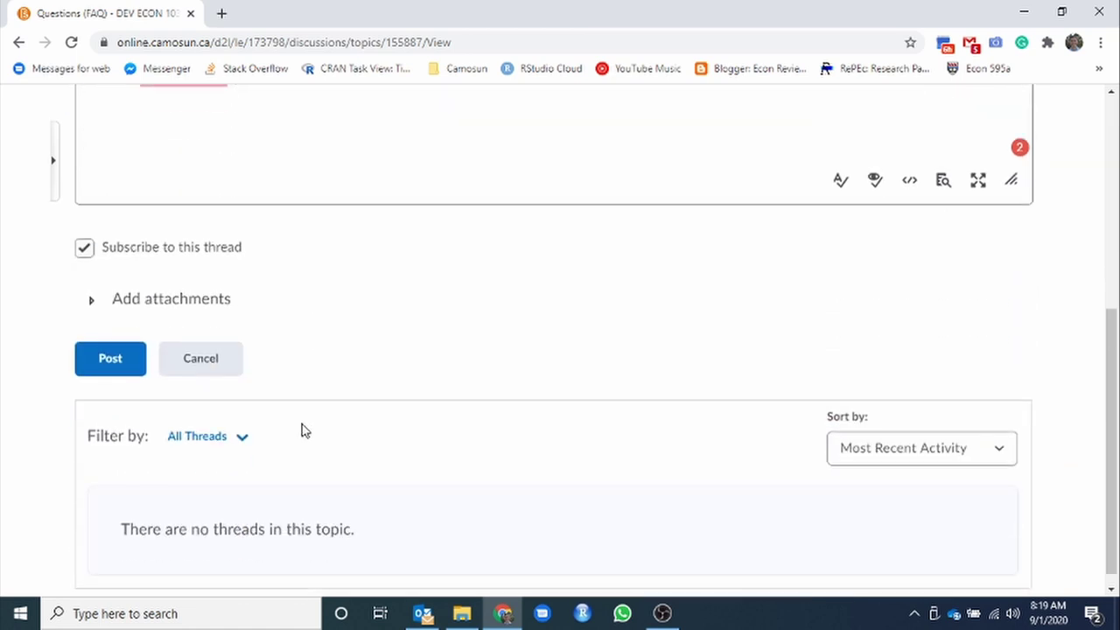
scroll(258, 301, "down", 1)
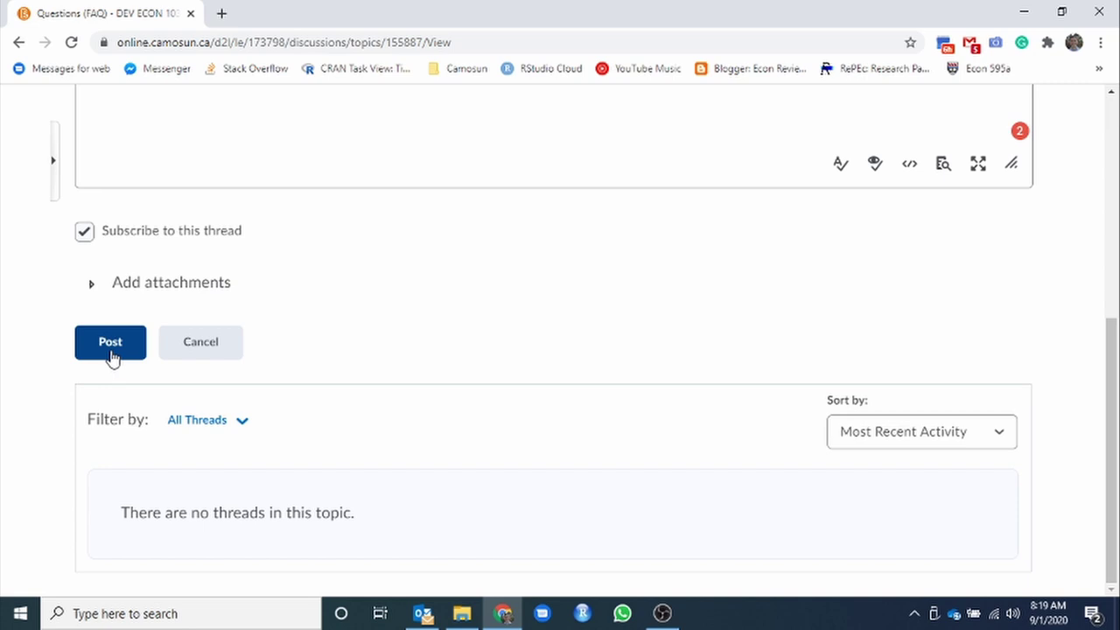
Cancel the unposted thread and return to the Discussions List
left_click(200, 343)
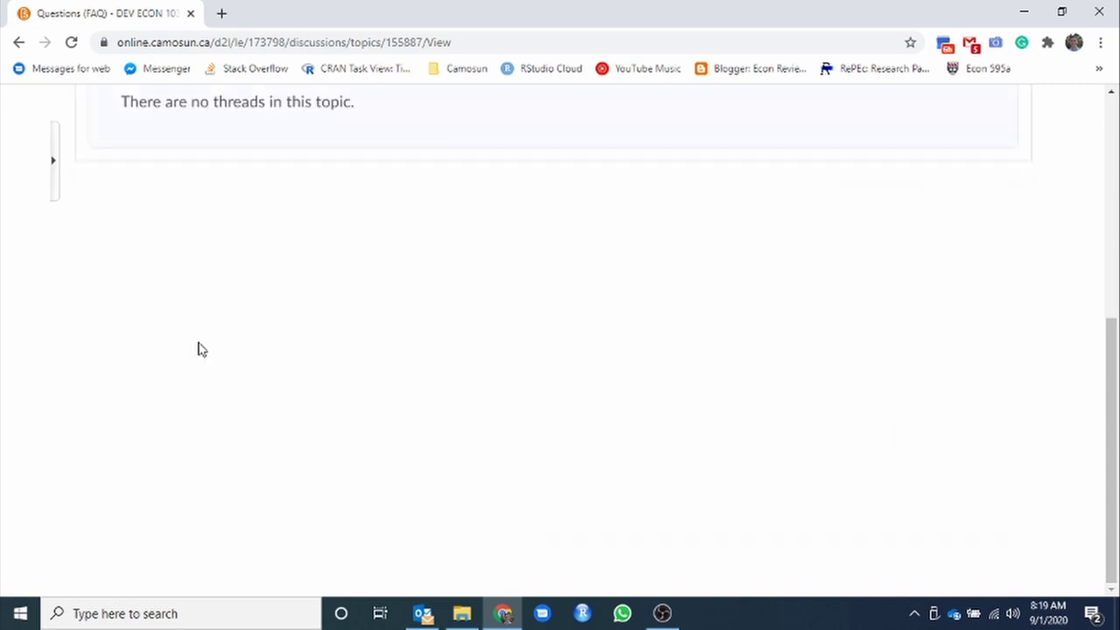
scroll(200, 350, "up", 5)
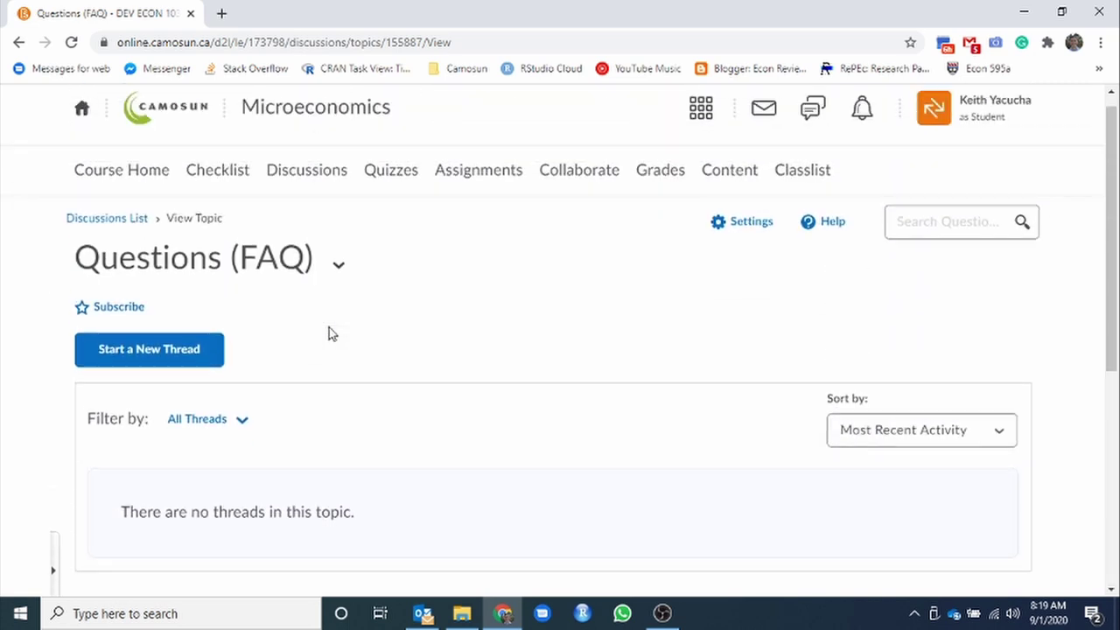
left_click(111, 224)
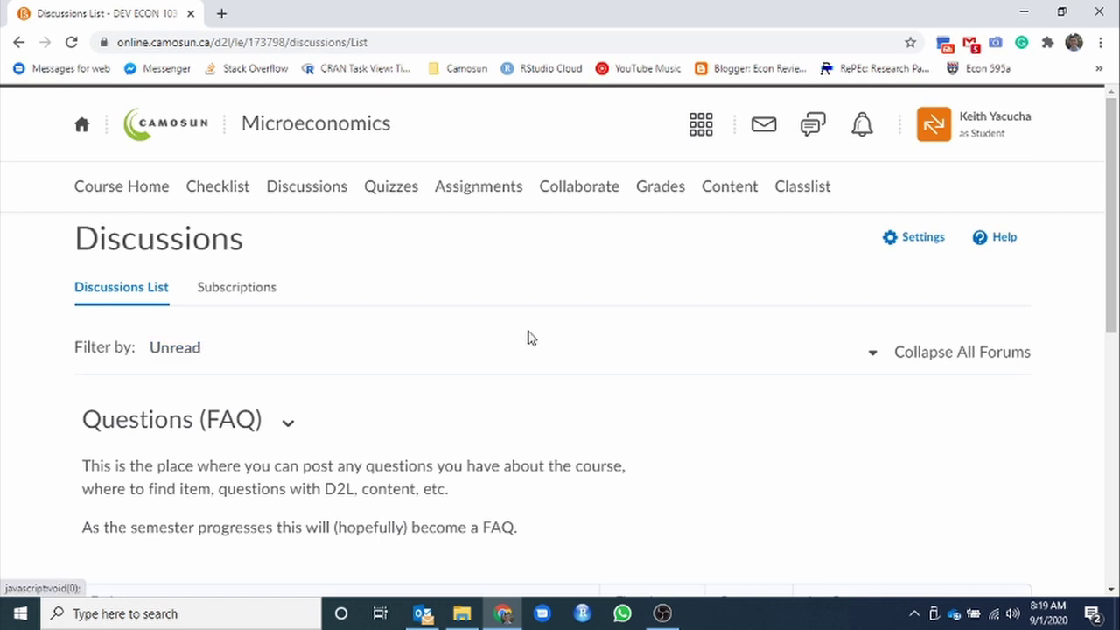
Scroll to the Introduction (GRADED) forum and highlight GRADED in its heading twice
scroll(247, 385, "down", 1)
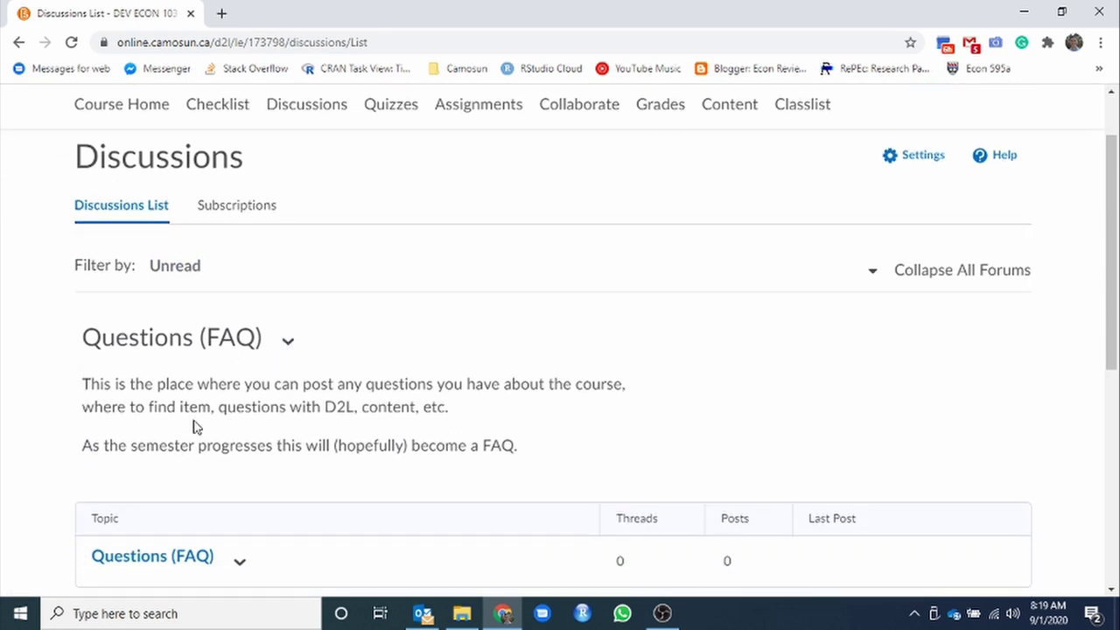
scroll(350, 350, "down", 4)
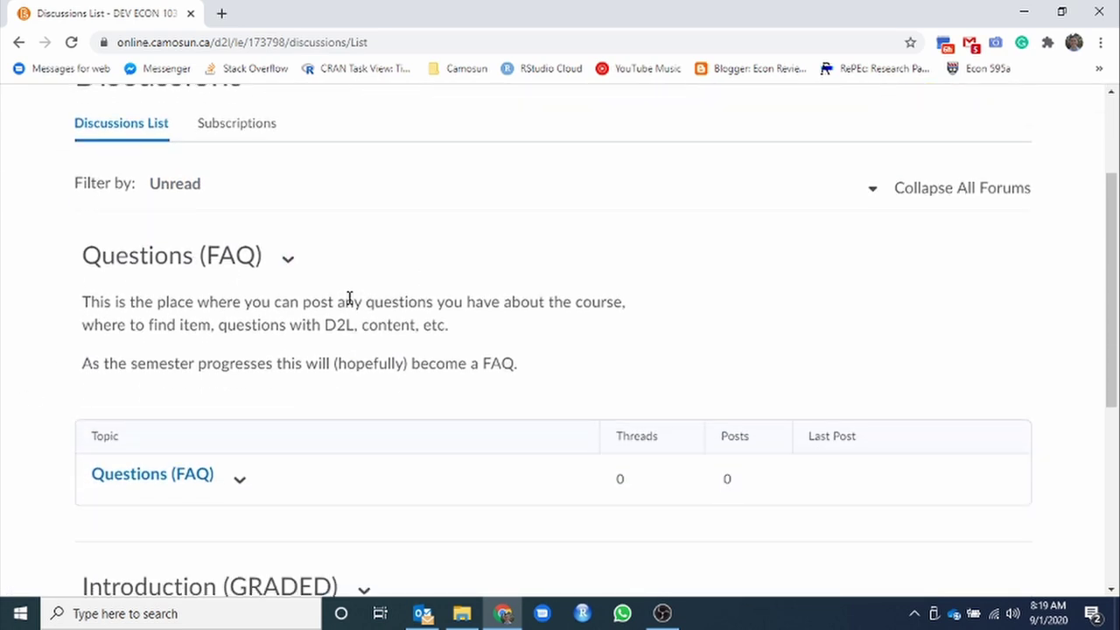
scroll(365, 272, "down", 2)
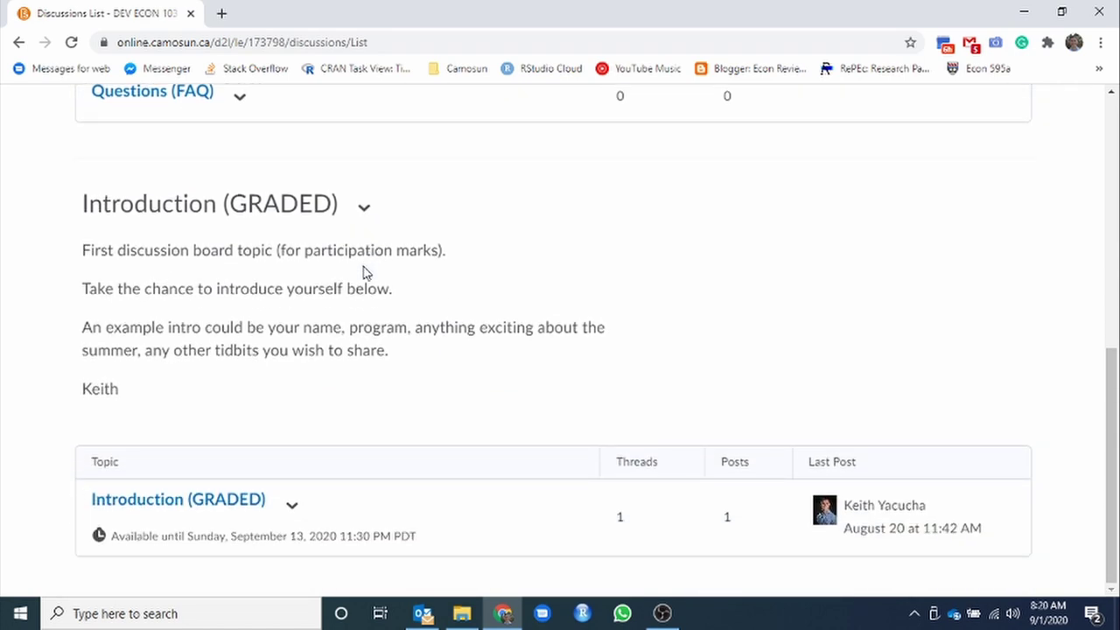
double_click(293, 204)
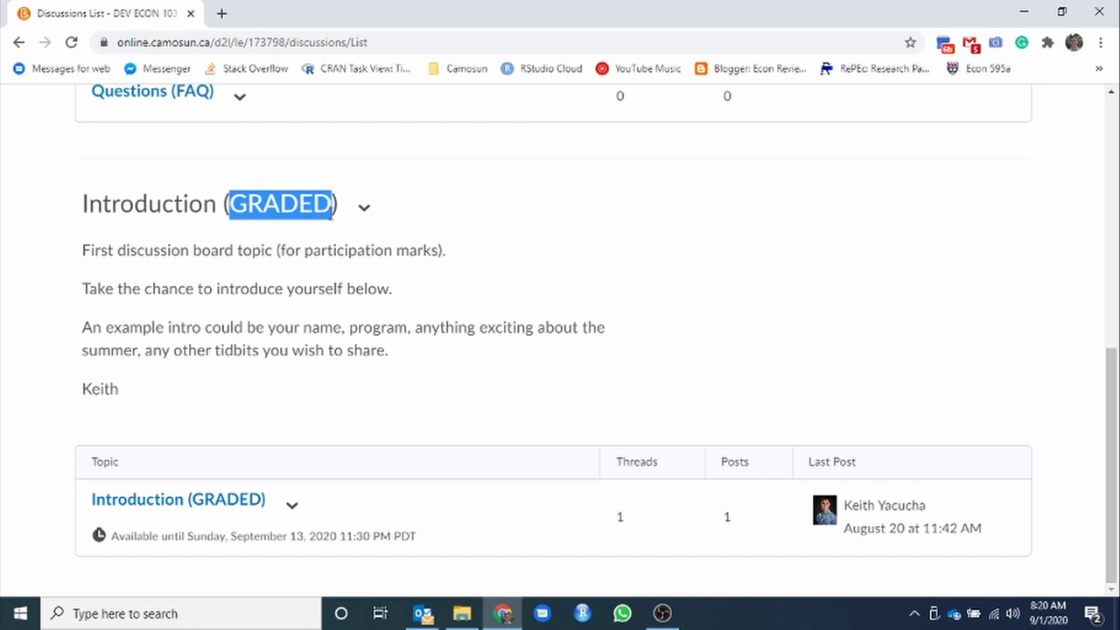
left_click(243, 247)
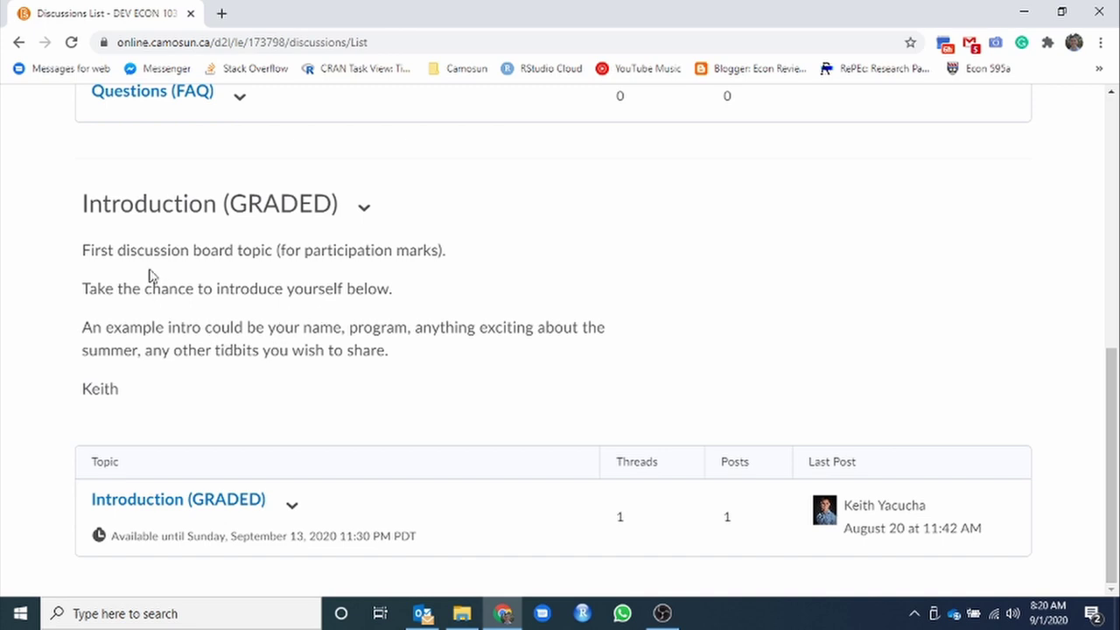
double_click(252, 206)
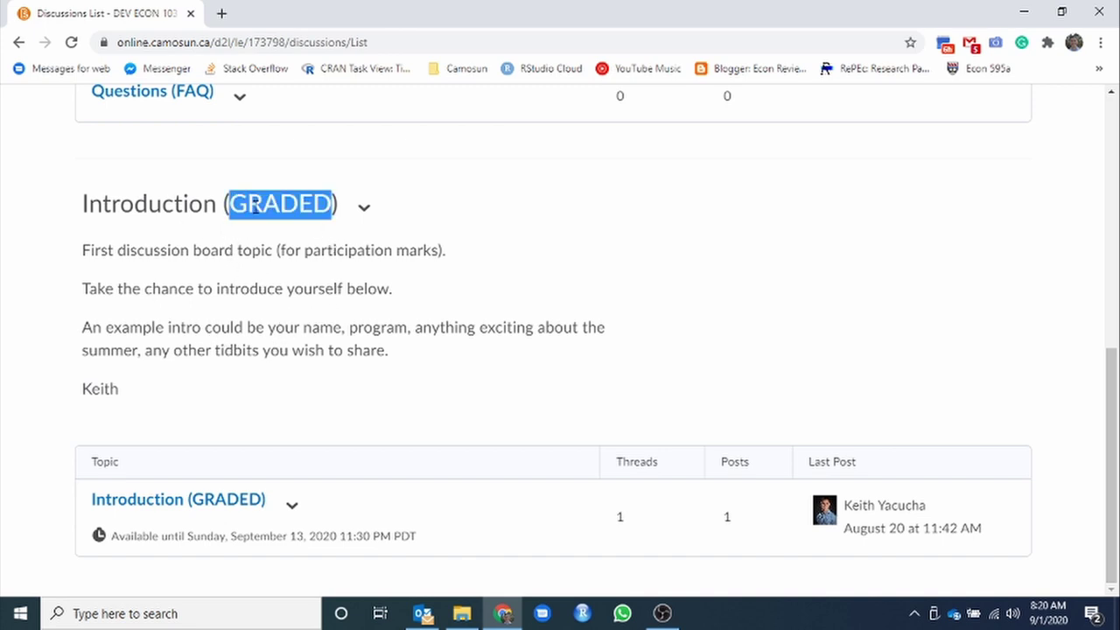
left_click(259, 325)
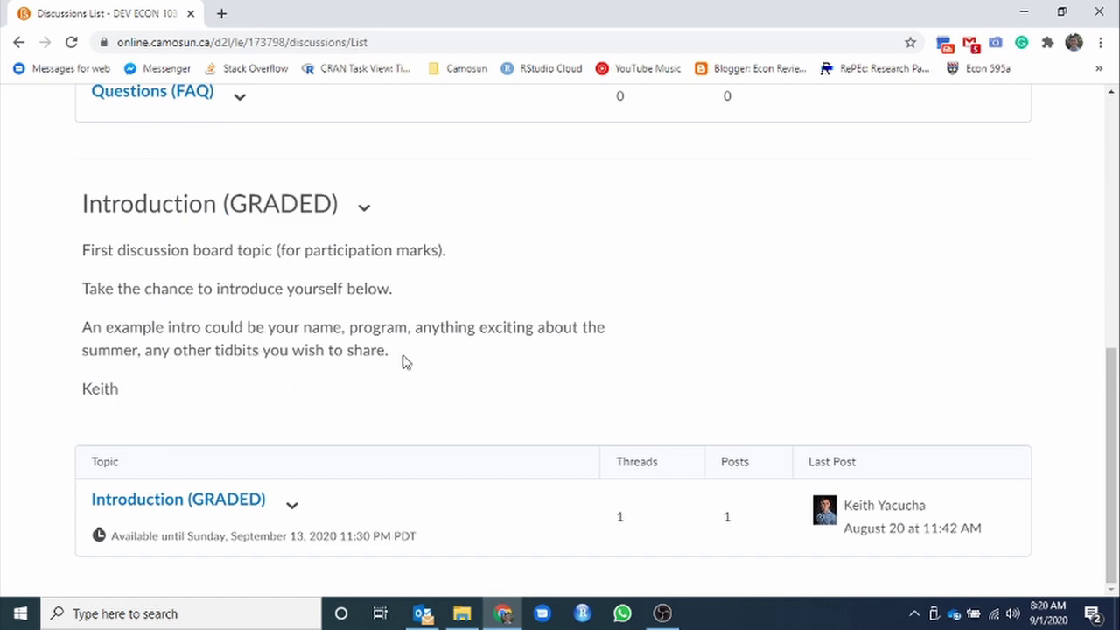
scroll(460, 395, "up", 1)
scroll(460, 395, "down", 1)
Jump back to the top of the Discussions page
key("Home")
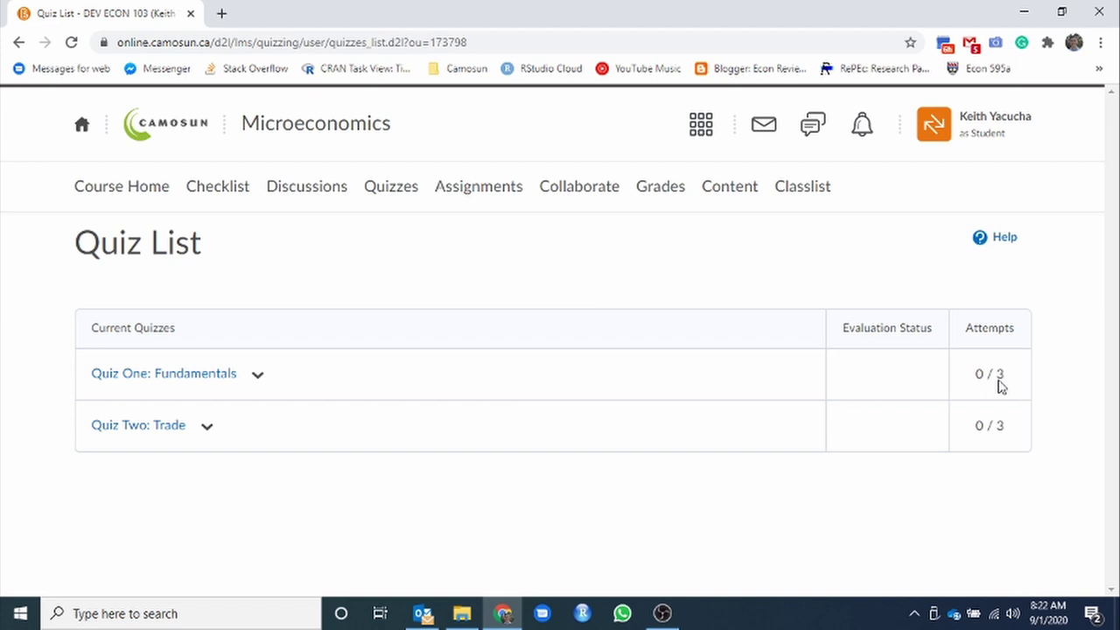
Open the Quiz One: Fundamentals summary and highlight the one-question-per-page, no-going-back direction
left_click(169, 377)
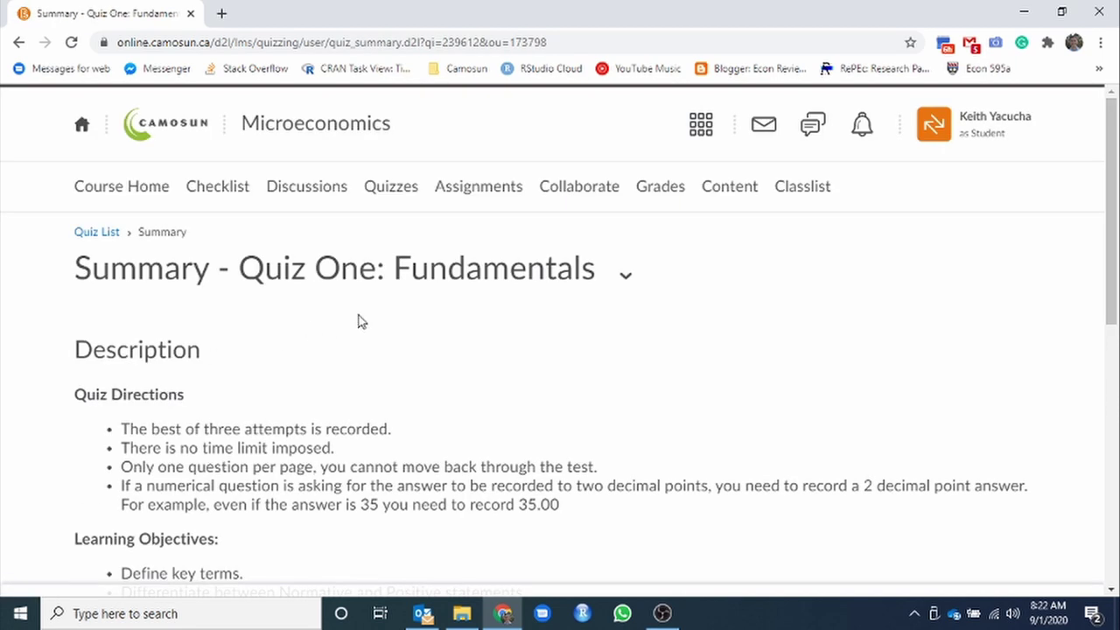
scroll(357, 320, "down", 2)
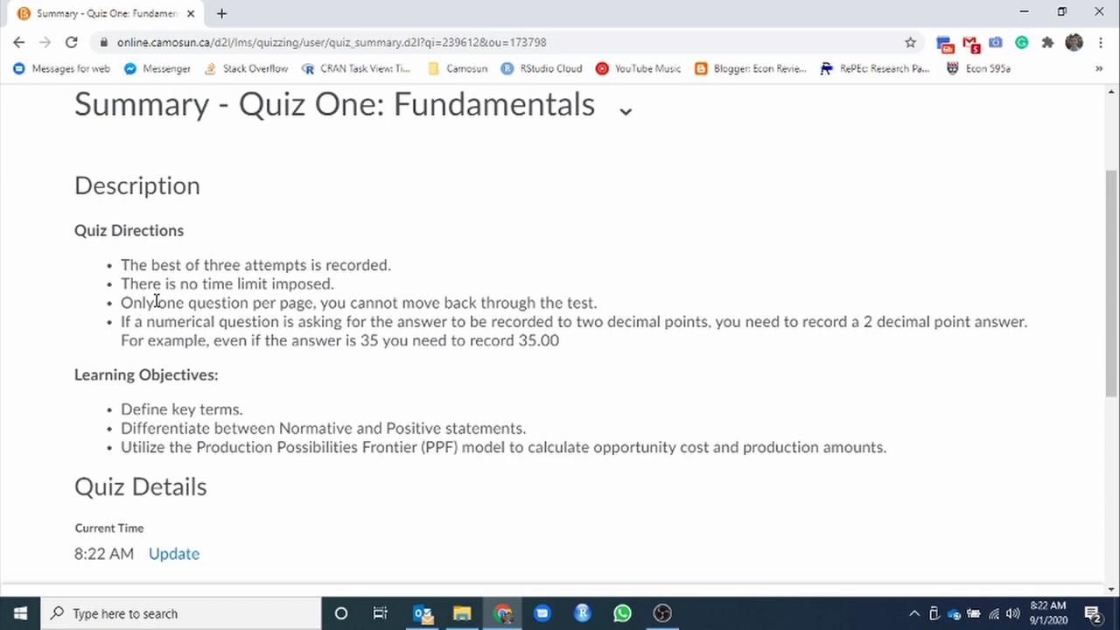
left_click_drag(133, 302, 600, 310)
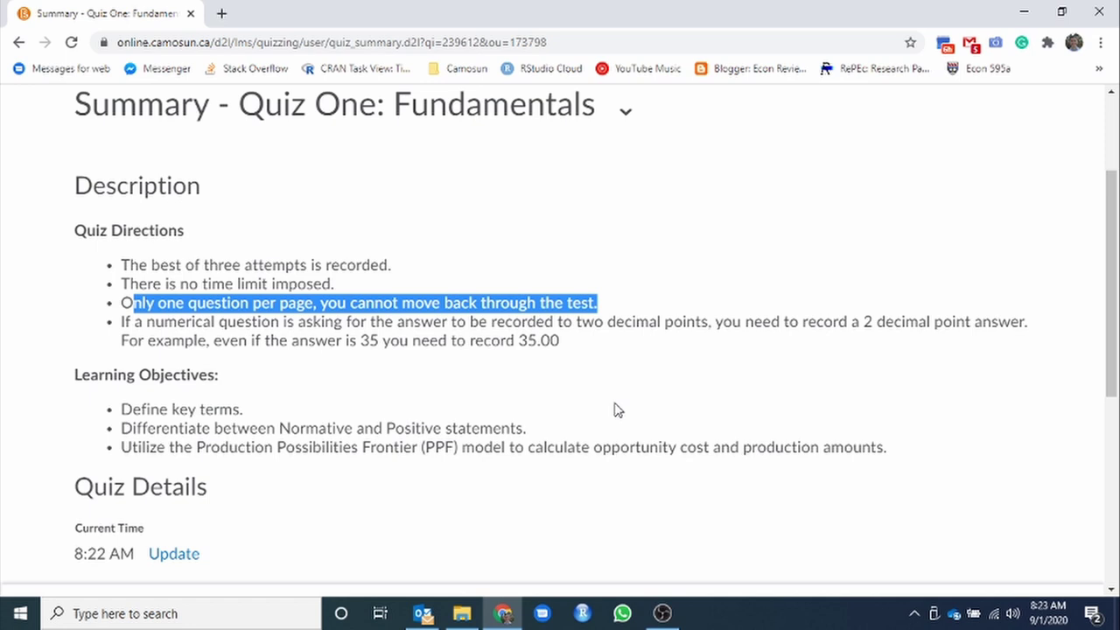
left_click(122, 305)
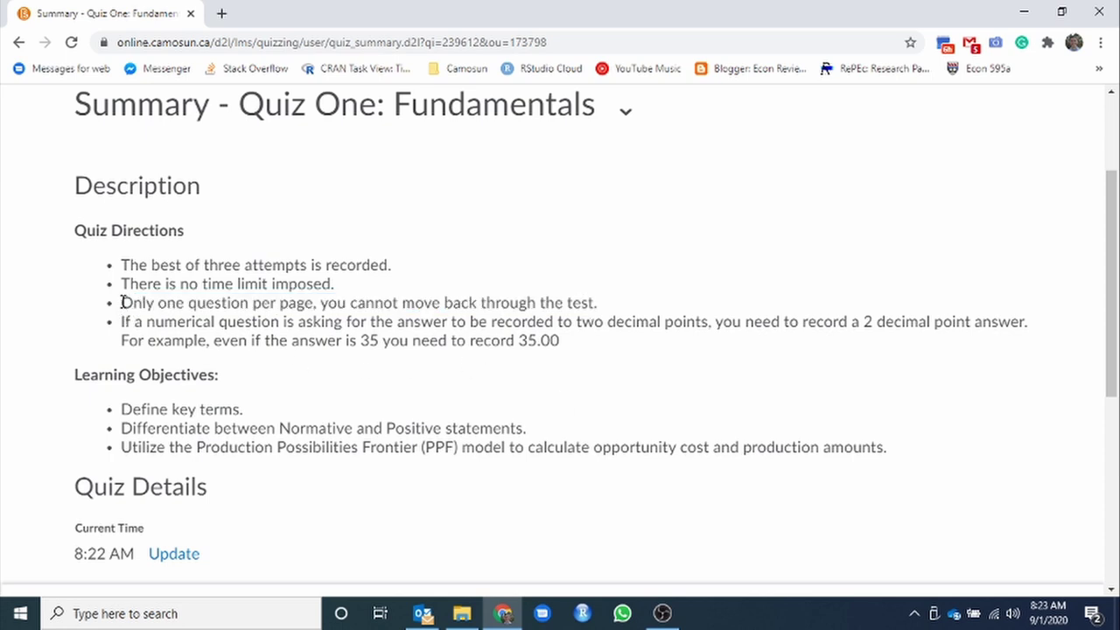
left_click_drag(121, 306, 603, 317)
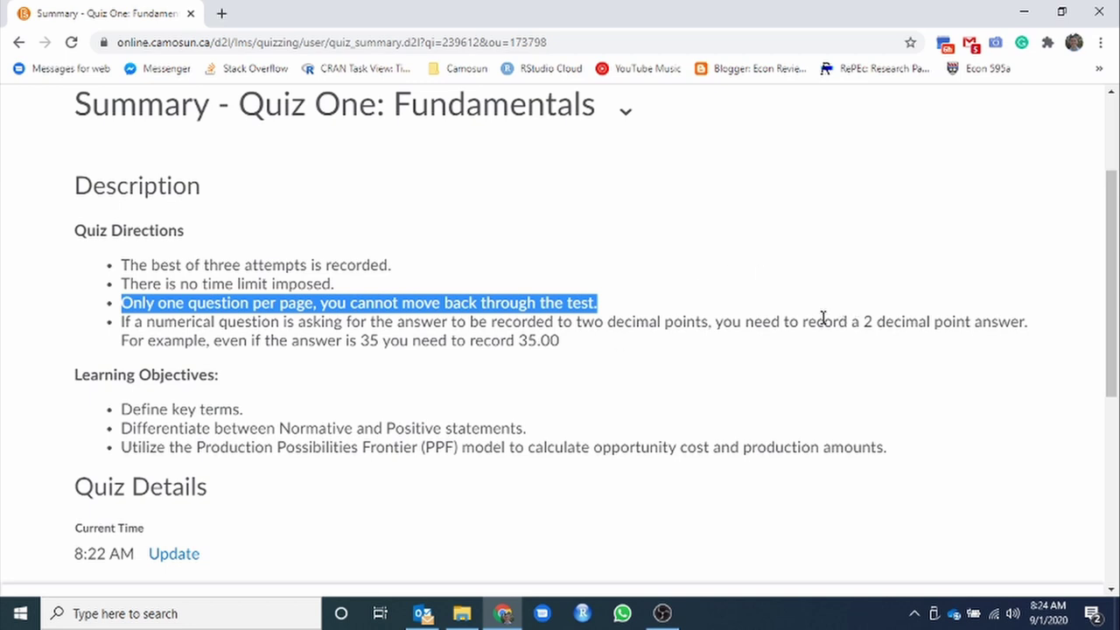
Highlight the two-decimal answer rule with examples 35 and 35.00, then scroll through Quiz Details
left_click_drag(803, 321, 1024, 321)
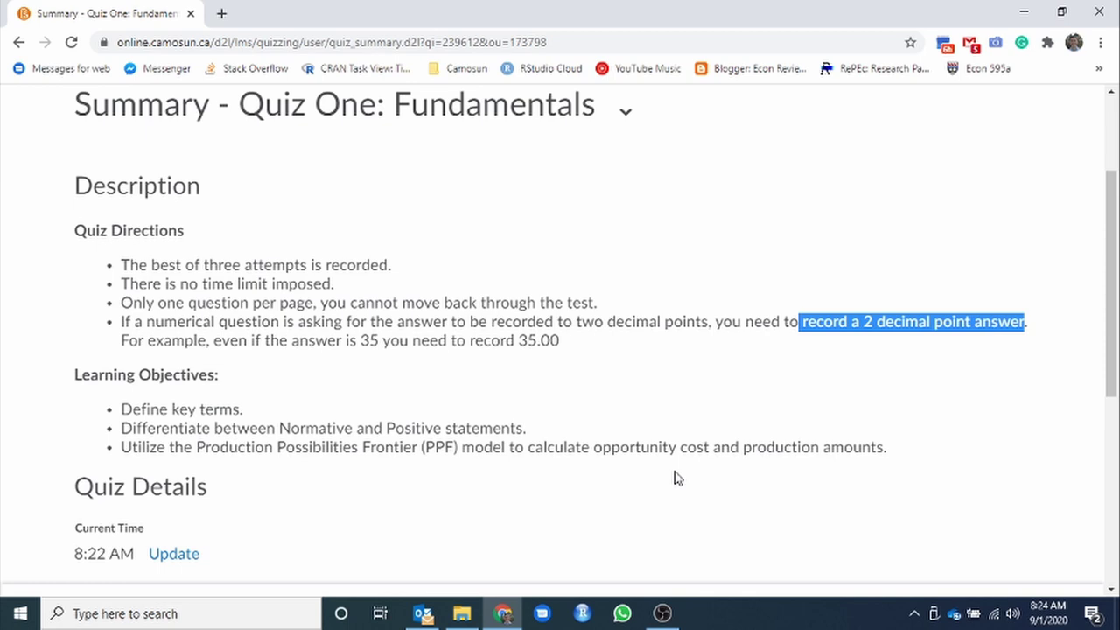
double_click(367, 339)
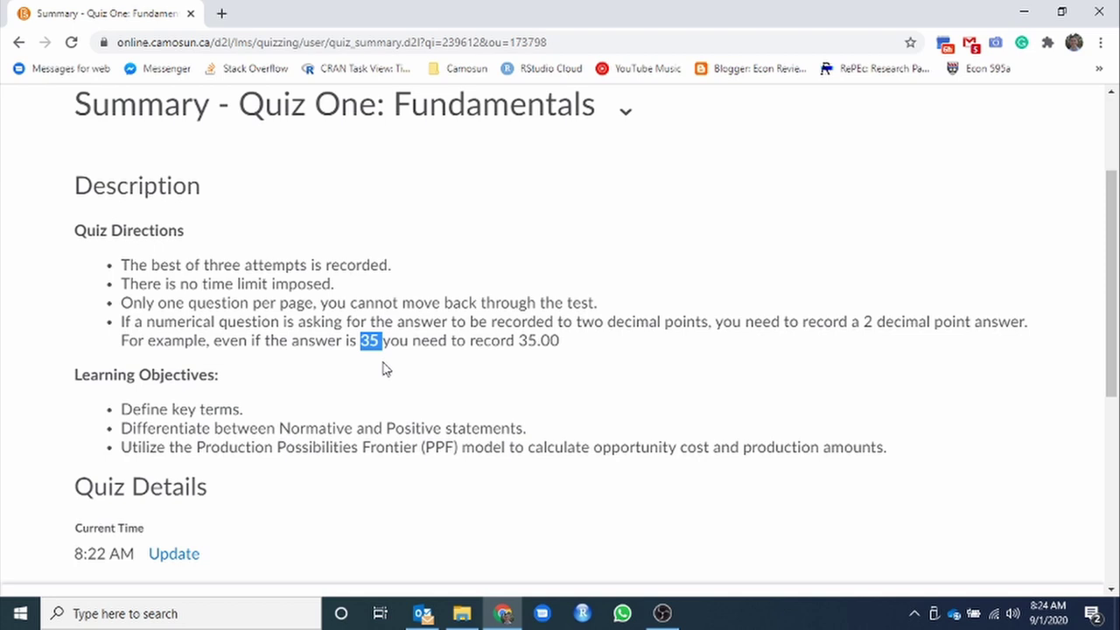
left_click_drag(519, 340, 558, 339)
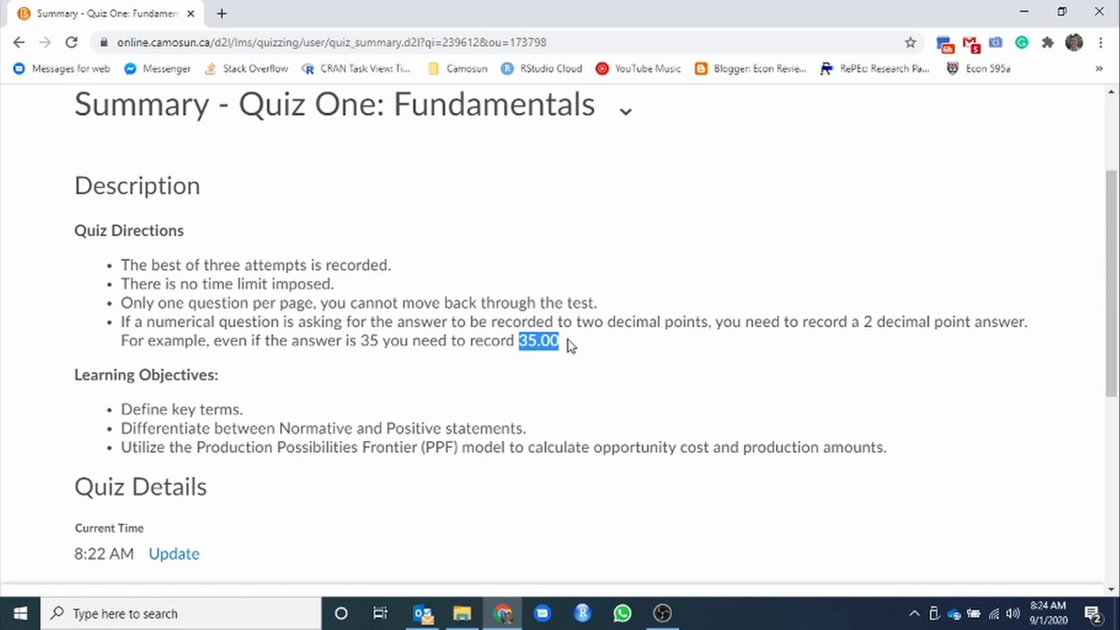
scroll(350, 365, "down", 2)
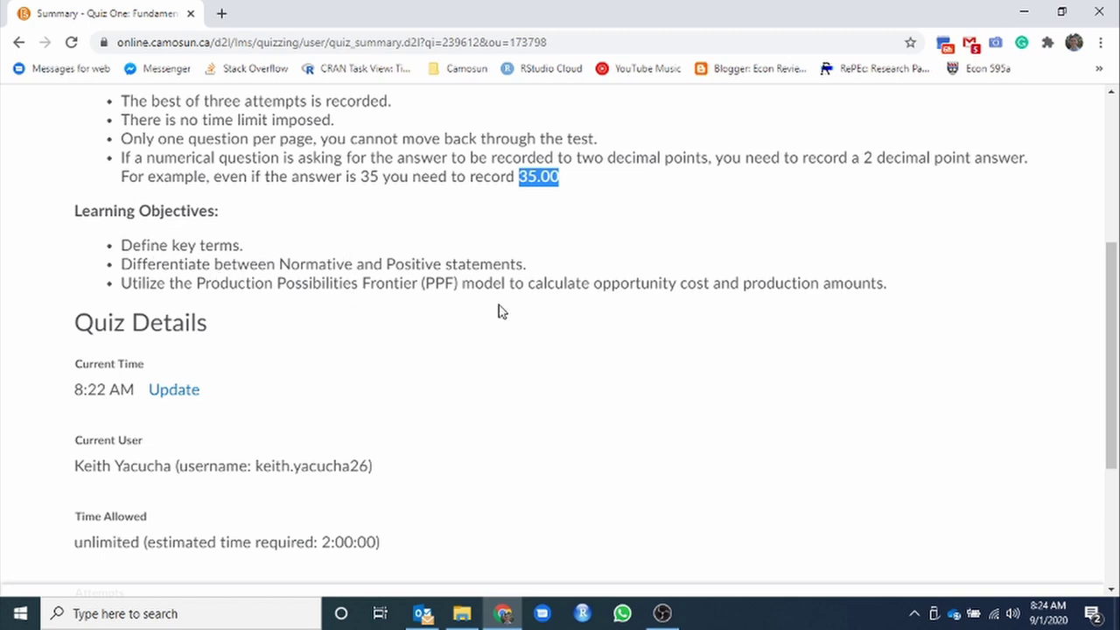
scroll(498, 310, "down", 3)
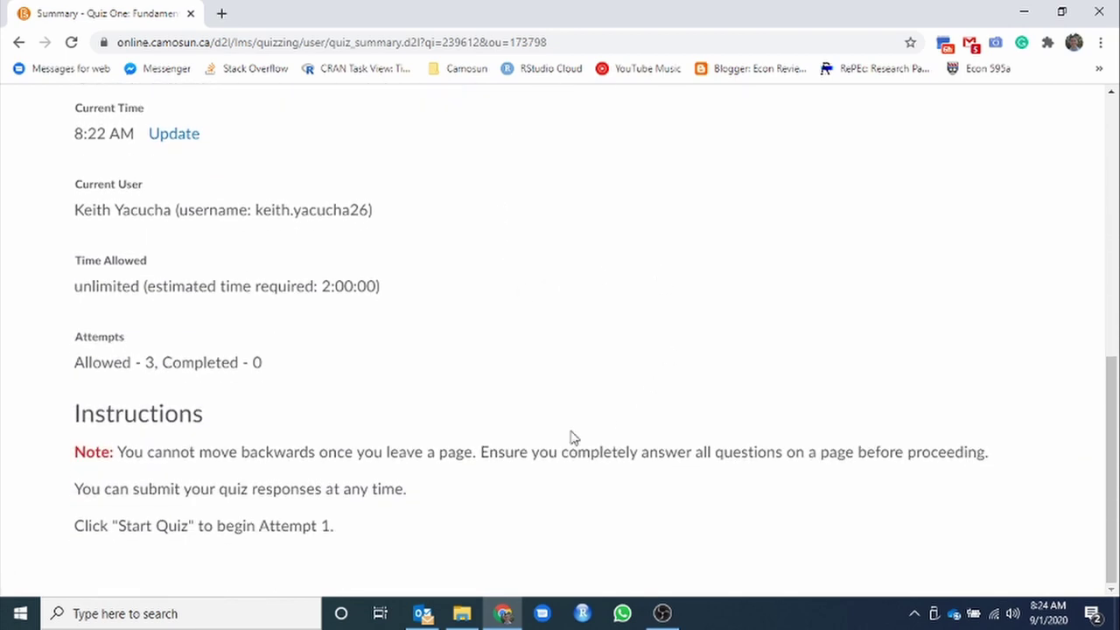
scroll(577, 387, "up", 7)
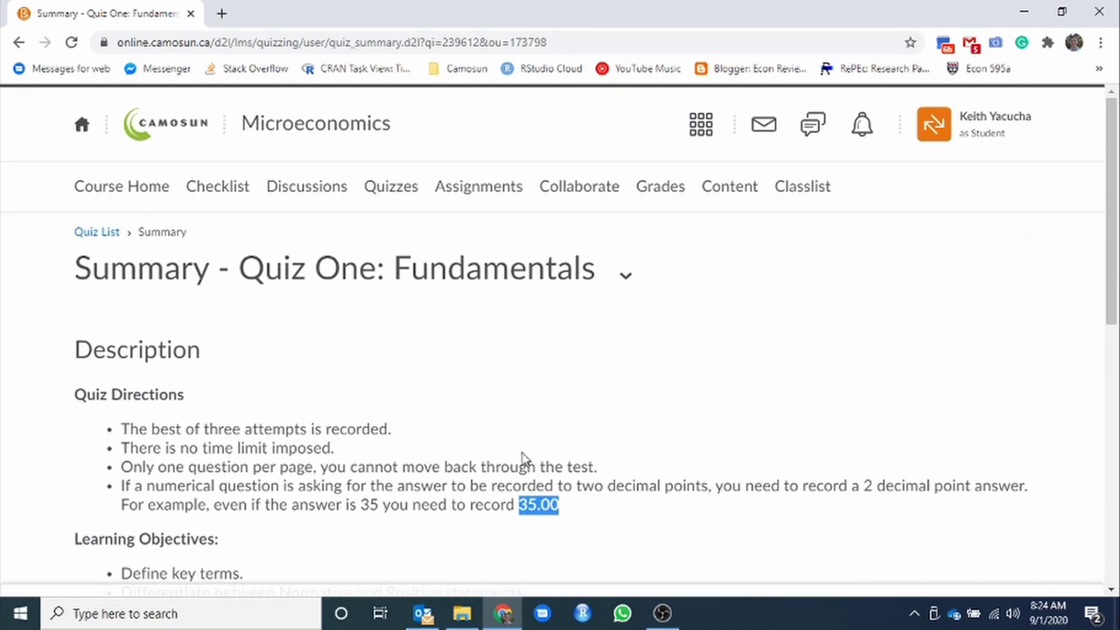
scroll(307, 375, "down", 6)
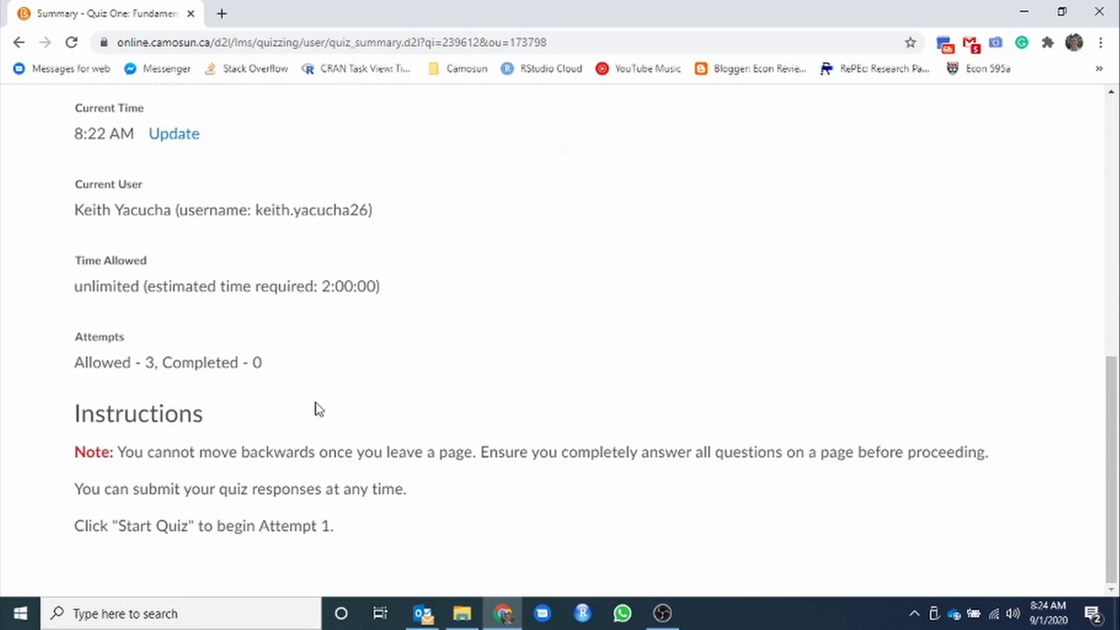
scroll(430, 413, "up", 6)
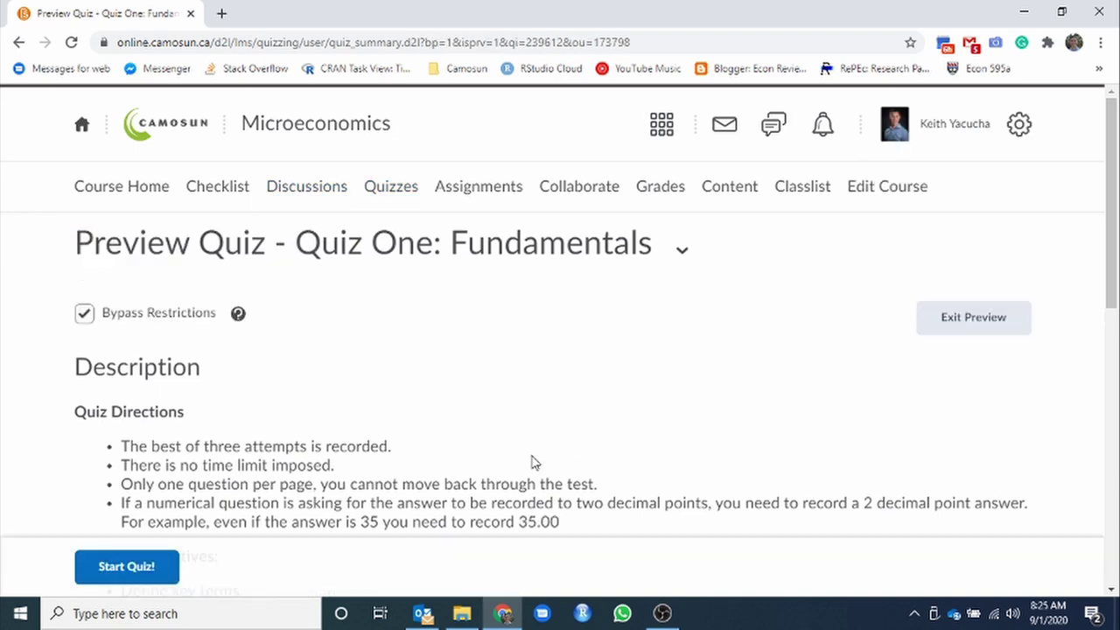
Scroll to Question 1 about the sticks of butter and enter 35.00 as the answer
scroll(535, 462, "down", 3)
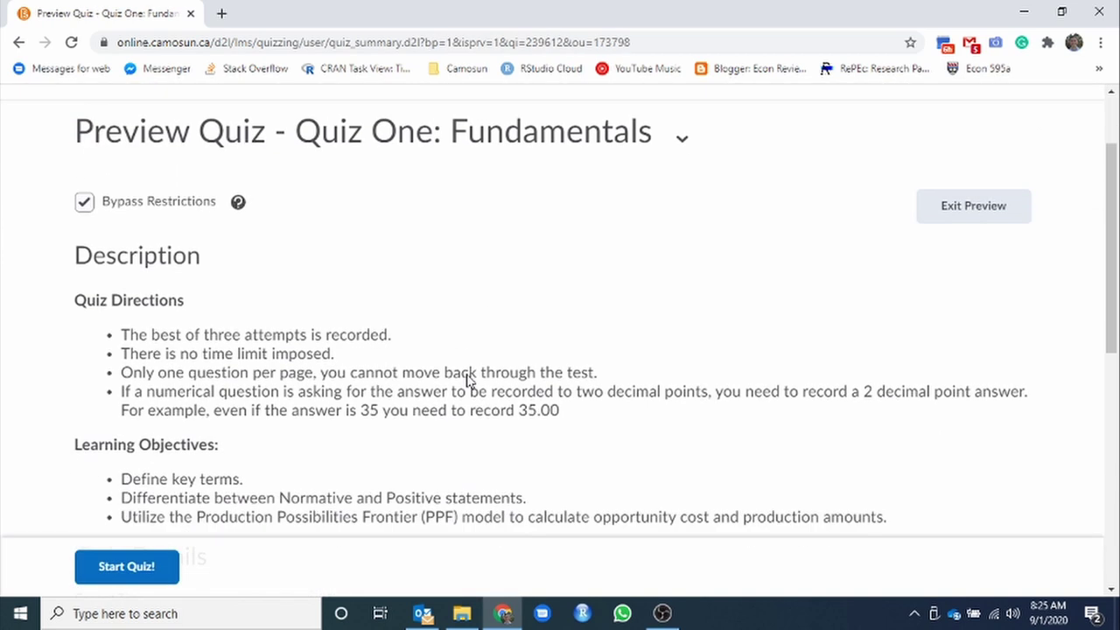
scroll(335, 216, "down", 4)
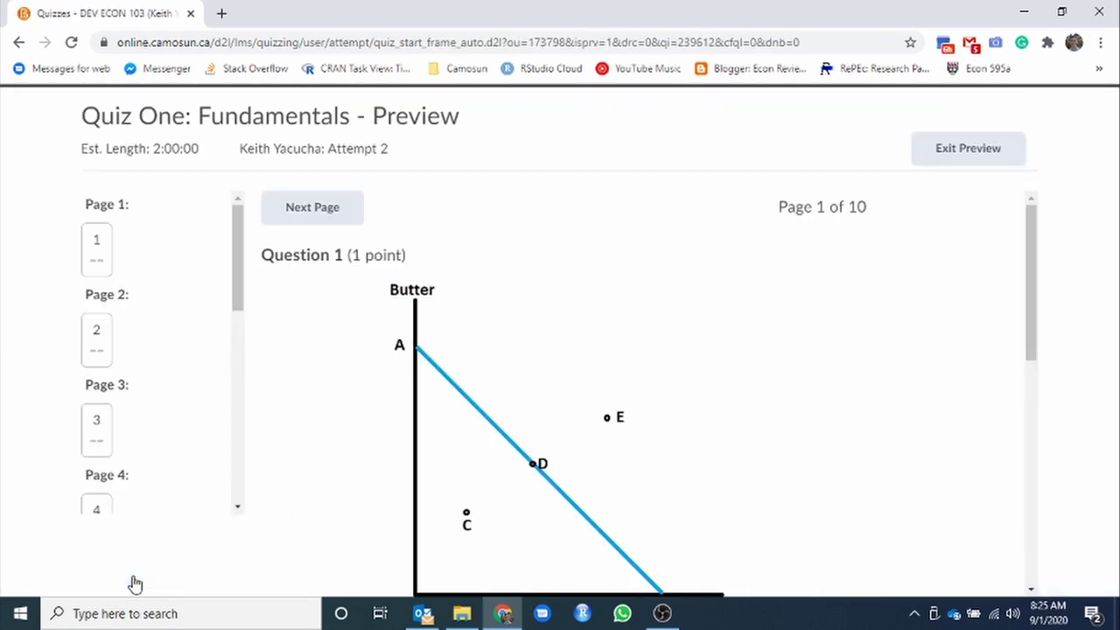
scroll(155, 240, "down", 2)
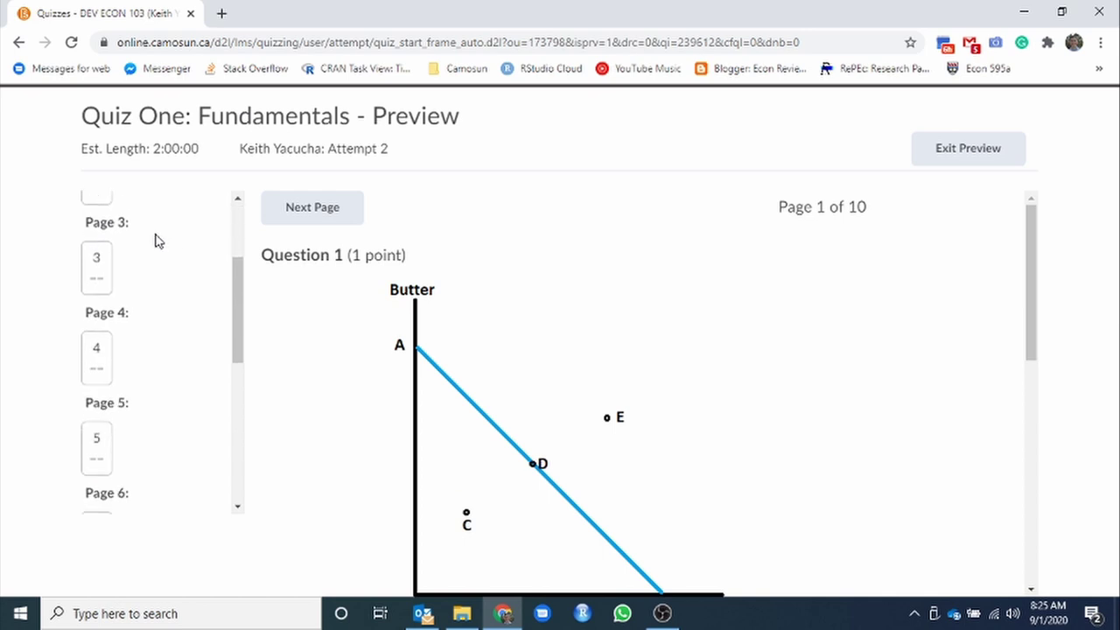
scroll(114, 238, "down", 5)
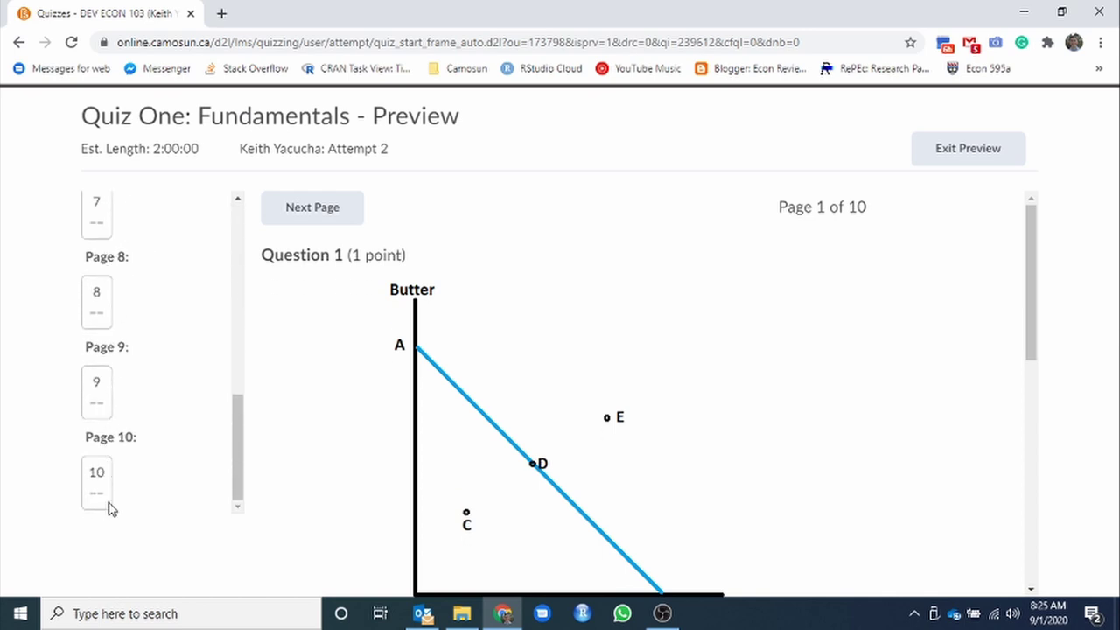
scroll(923, 311, "down", 2)
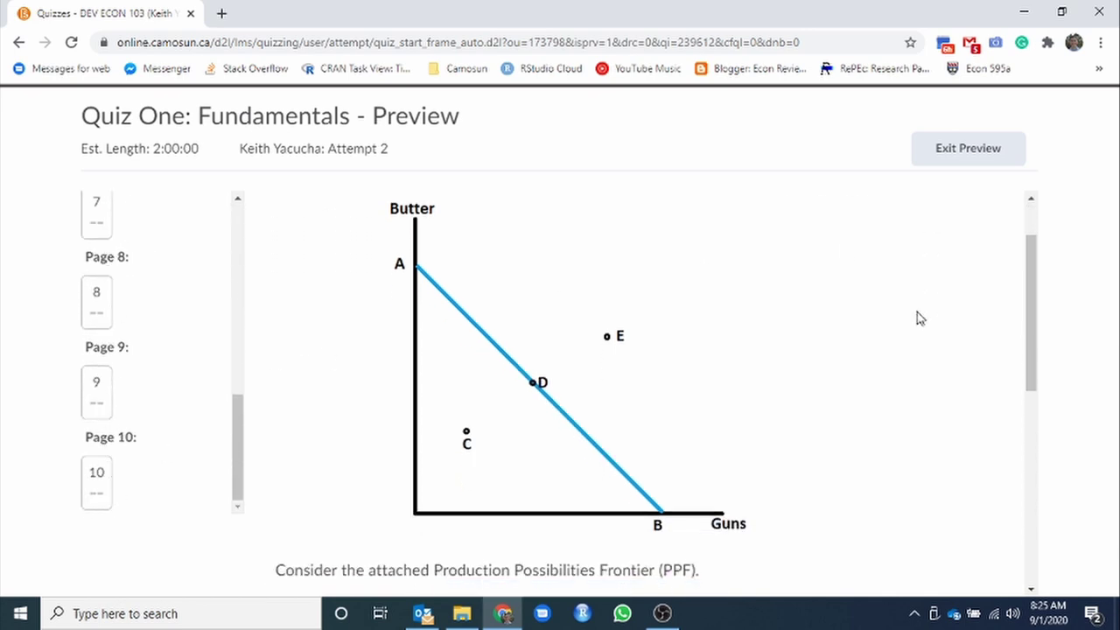
scroll(470, 337, "down", 1)
scroll(295, 359, "down", 1)
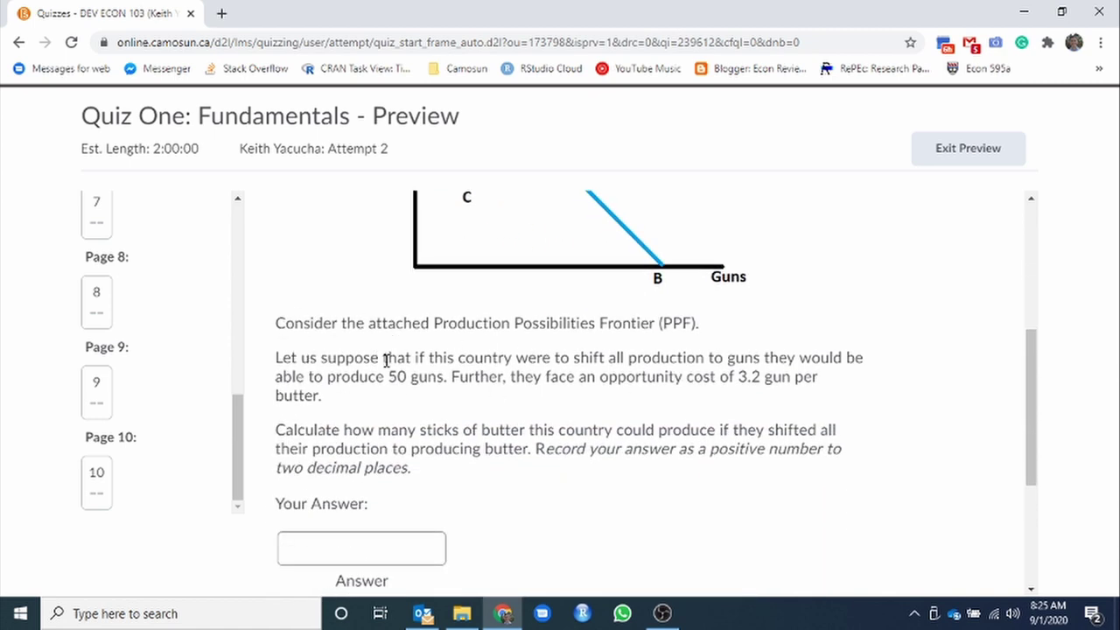
left_click_drag(276, 429, 409, 468)
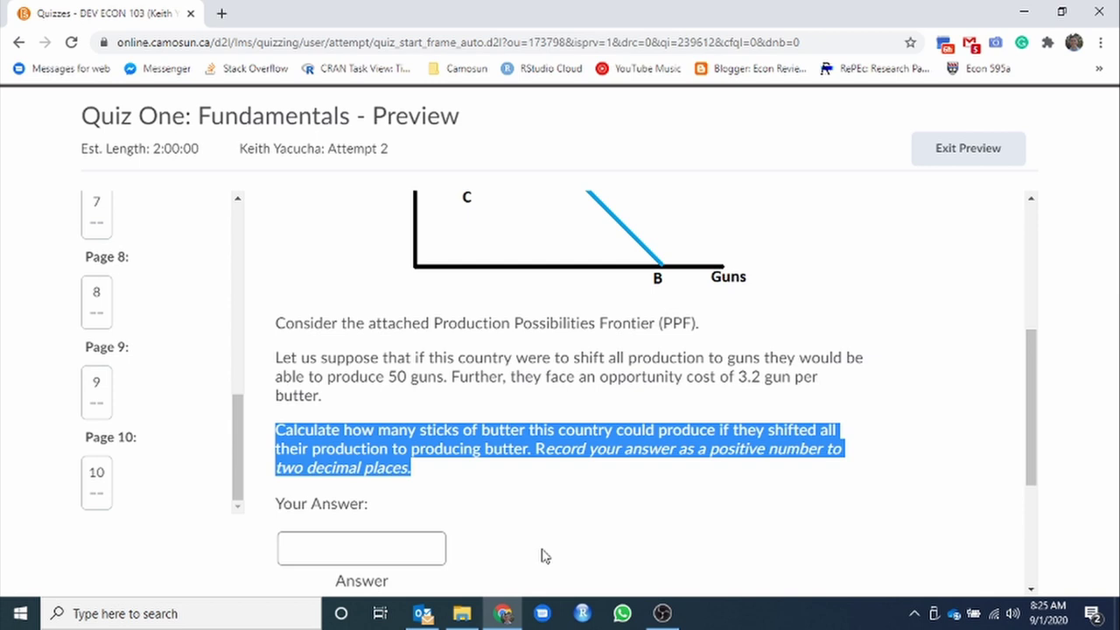
left_click(400, 547)
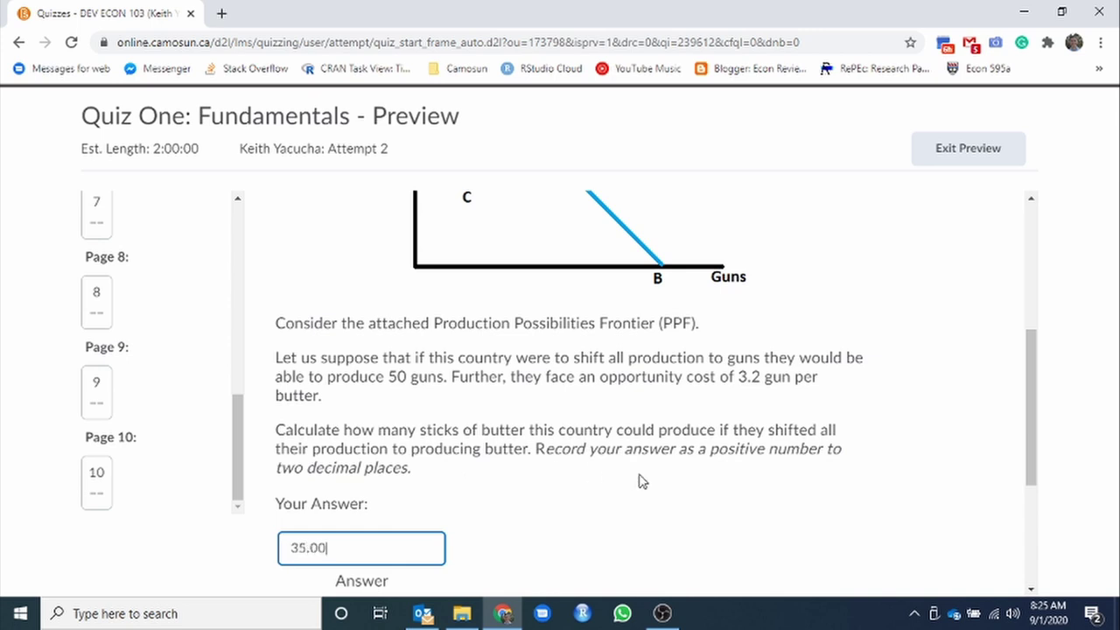
Cancel the quiz submission, then go to the next page and confirm leaving page 1
scroll(420, 430, "down", 2)
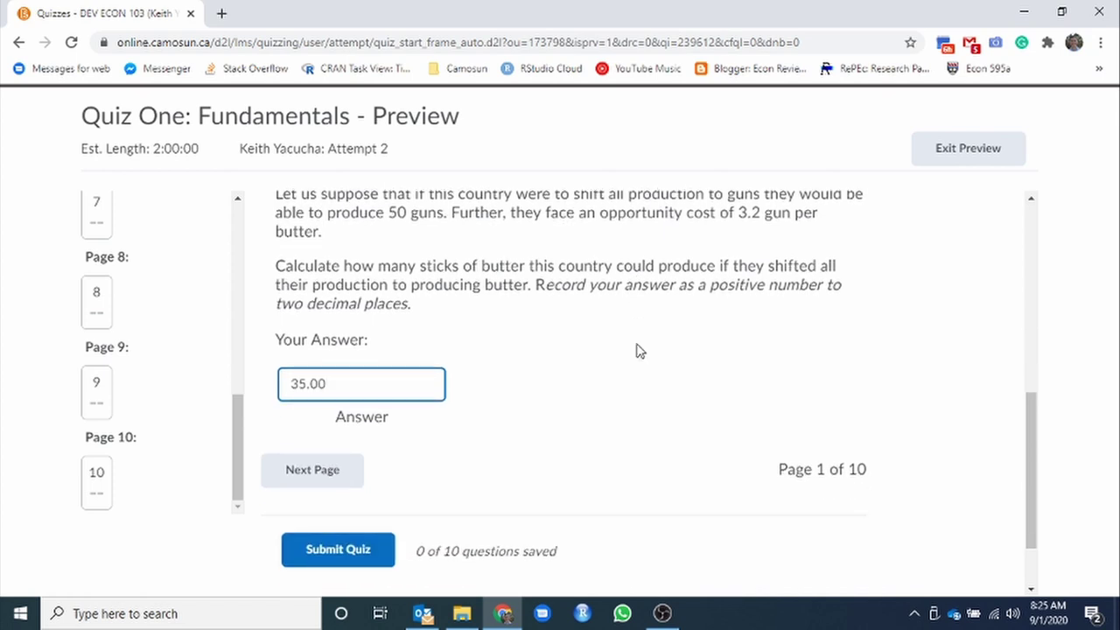
left_click(347, 550)
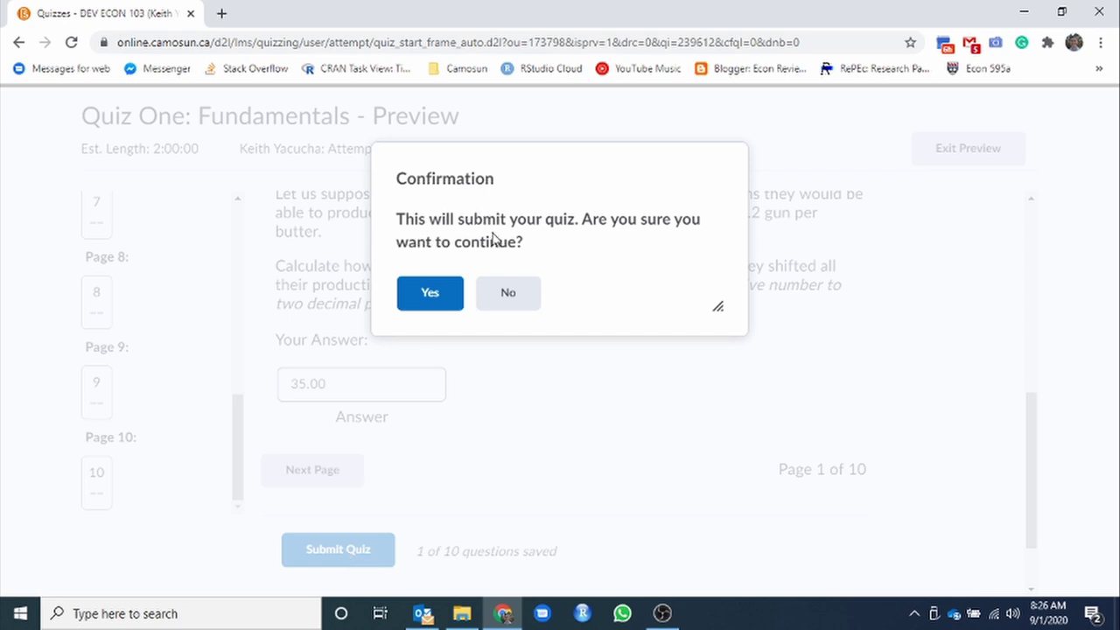
left_click(527, 294)
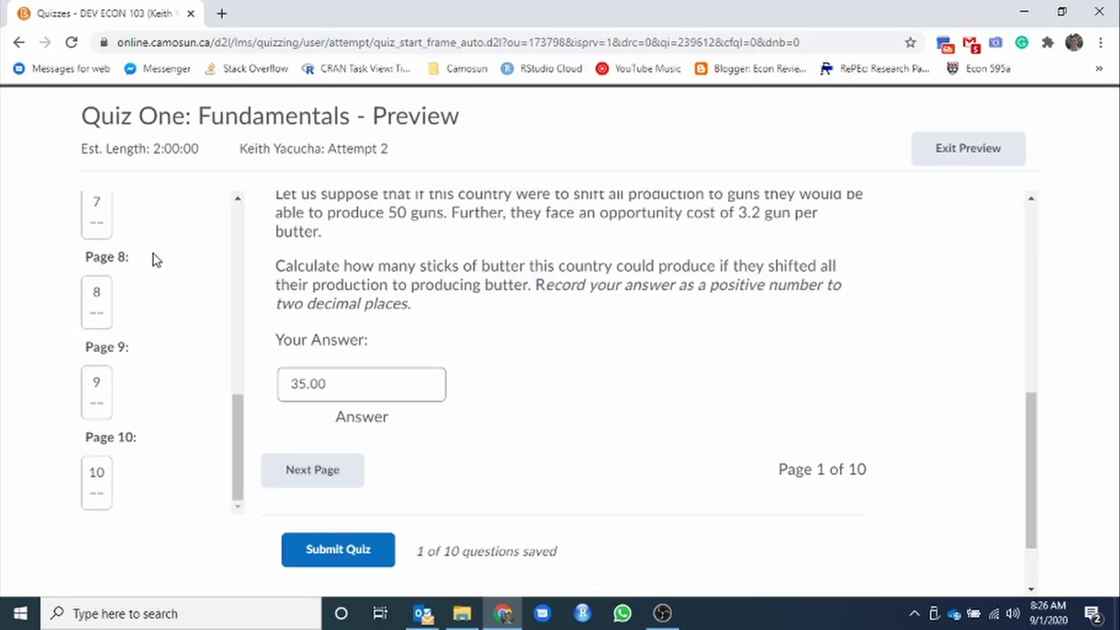
left_click(340, 481)
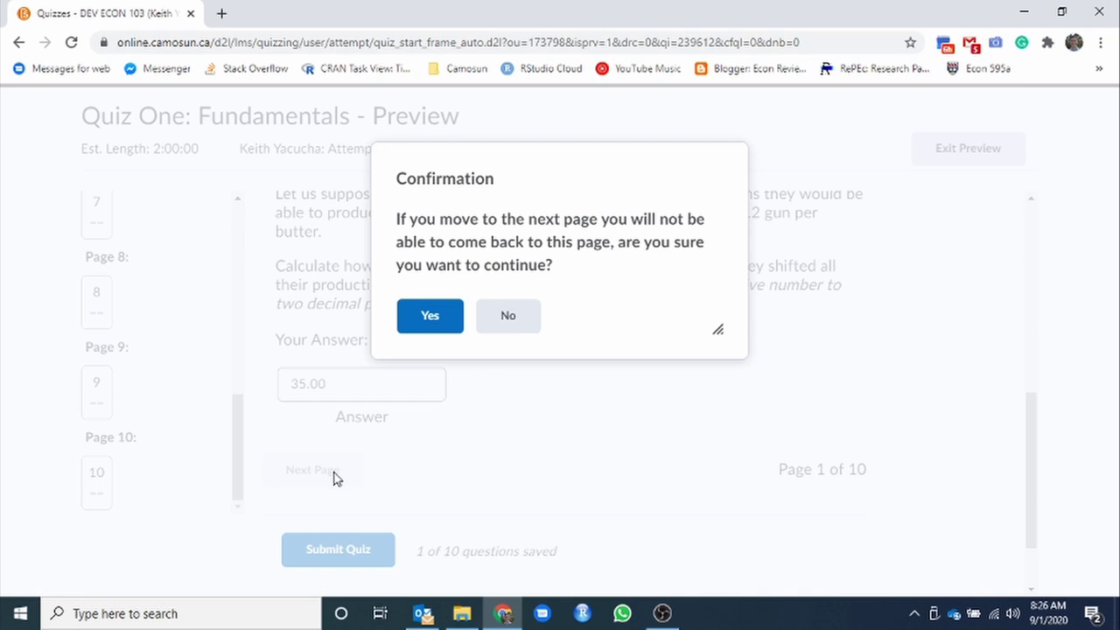
left_click(427, 326)
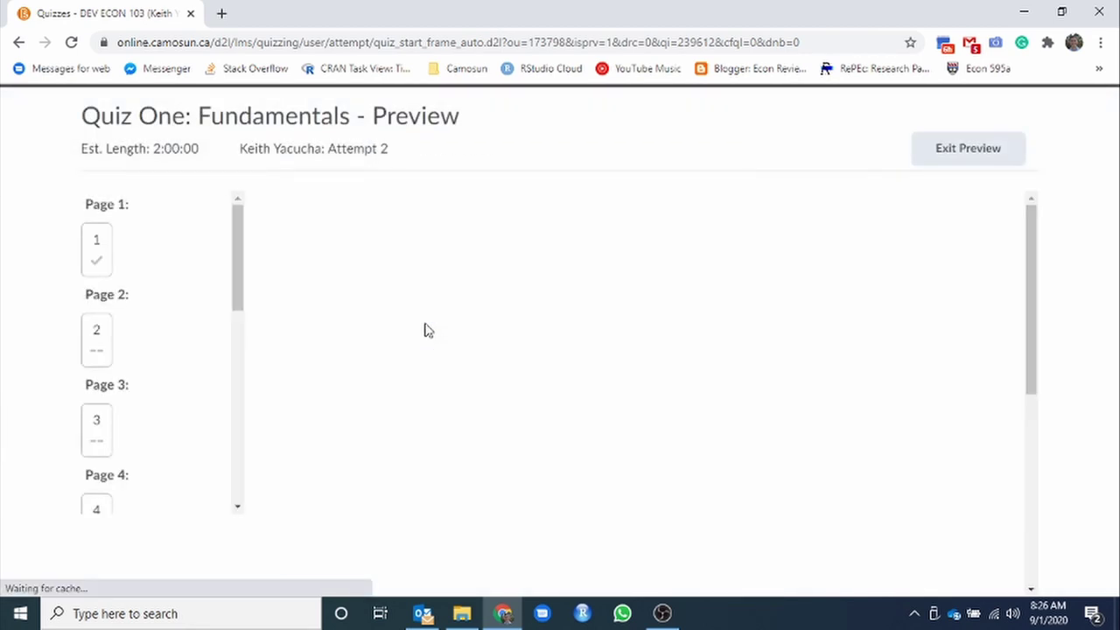
Answer the butter opportunity-cost question with 0.25
scroll(434, 327, "down", 4)
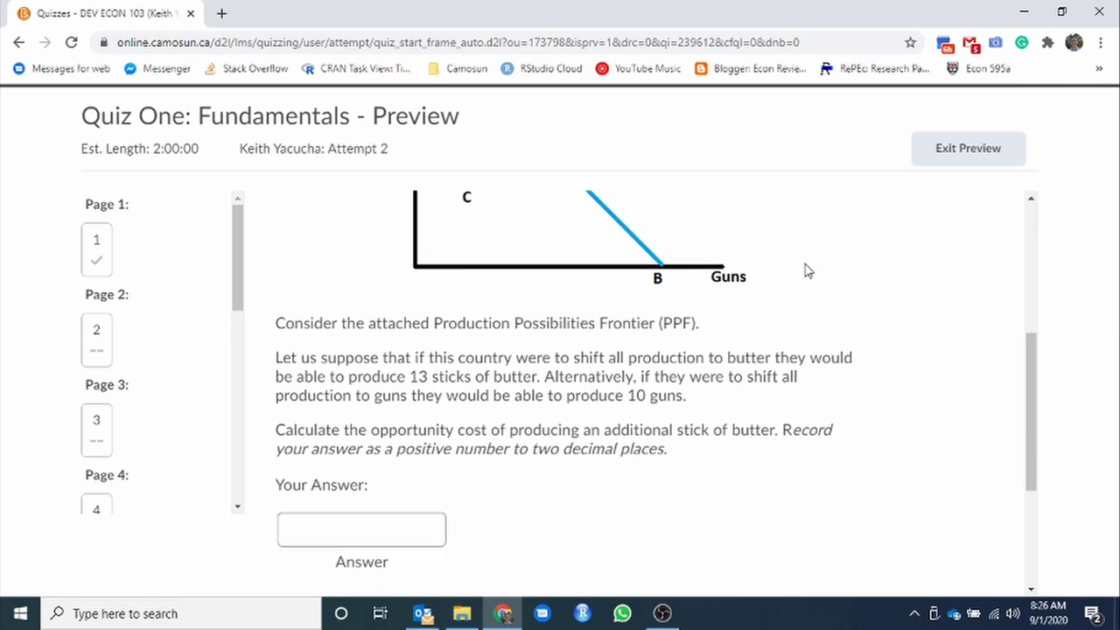
scroll(790, 290, "up", 4)
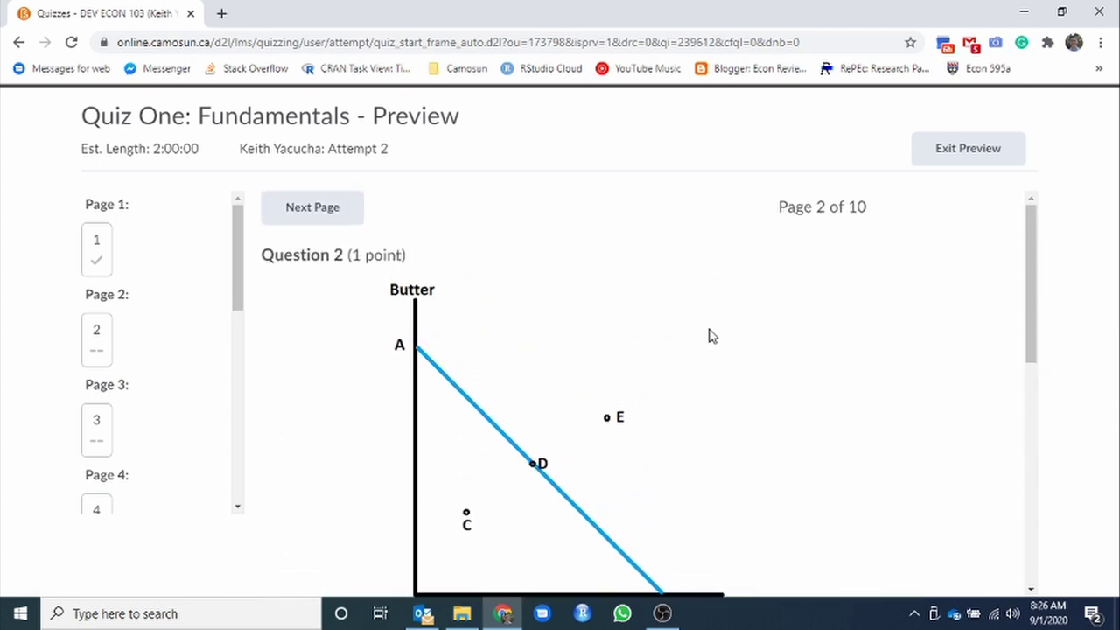
scroll(710, 343, "down", 1)
scroll(682, 361, "down", 2)
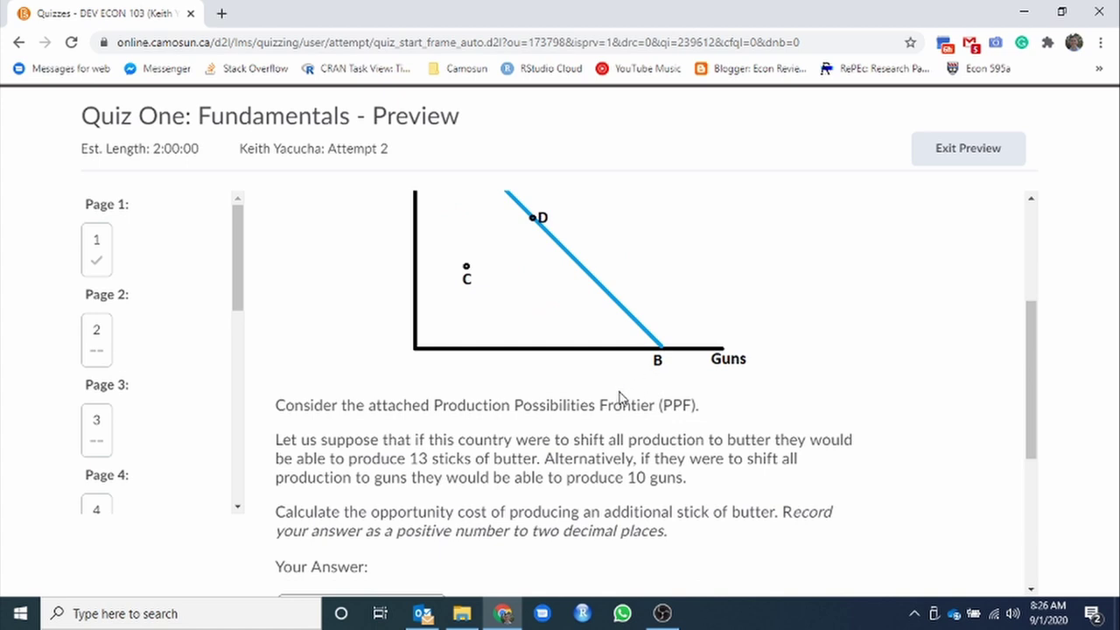
scroll(564, 401, "down", 1)
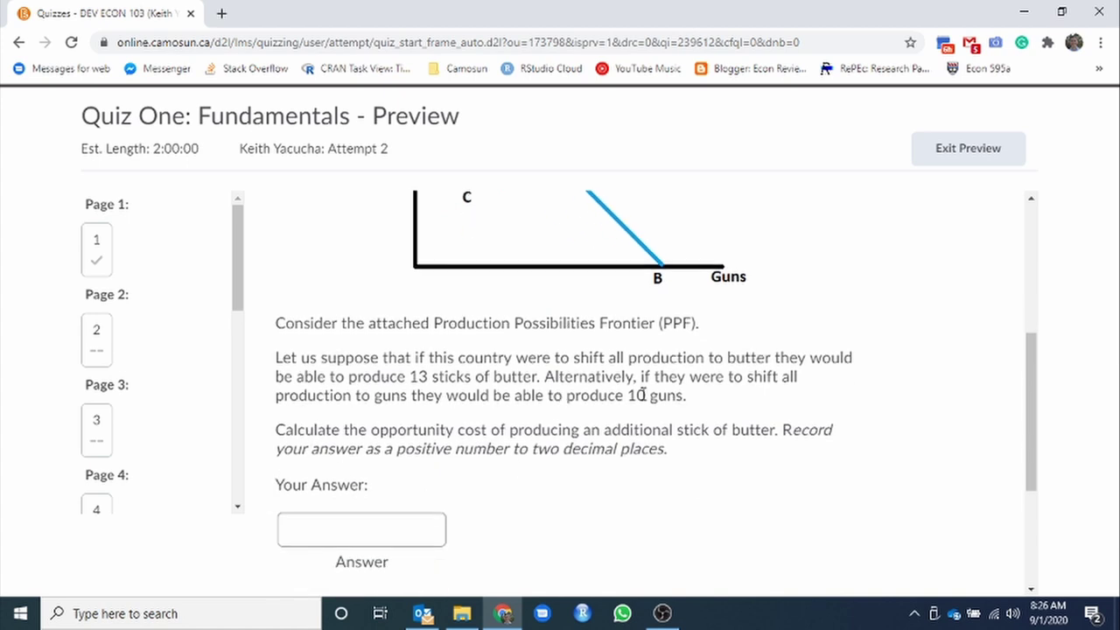
left_click_drag(277, 440, 707, 452)
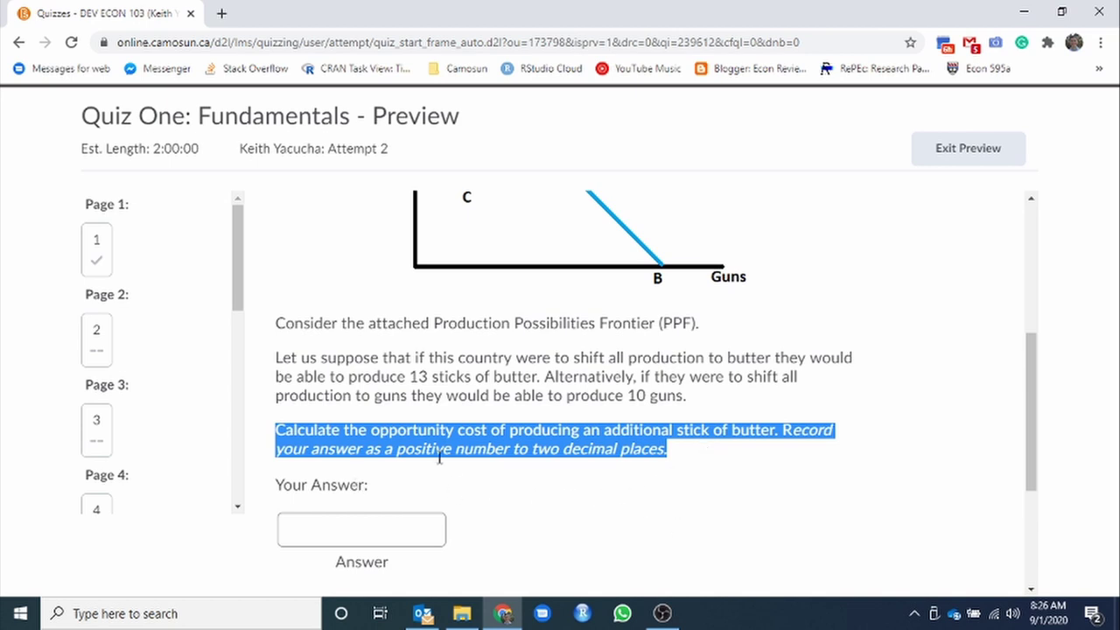
scroll(676, 453, "down", 1)
left_click(287, 451)
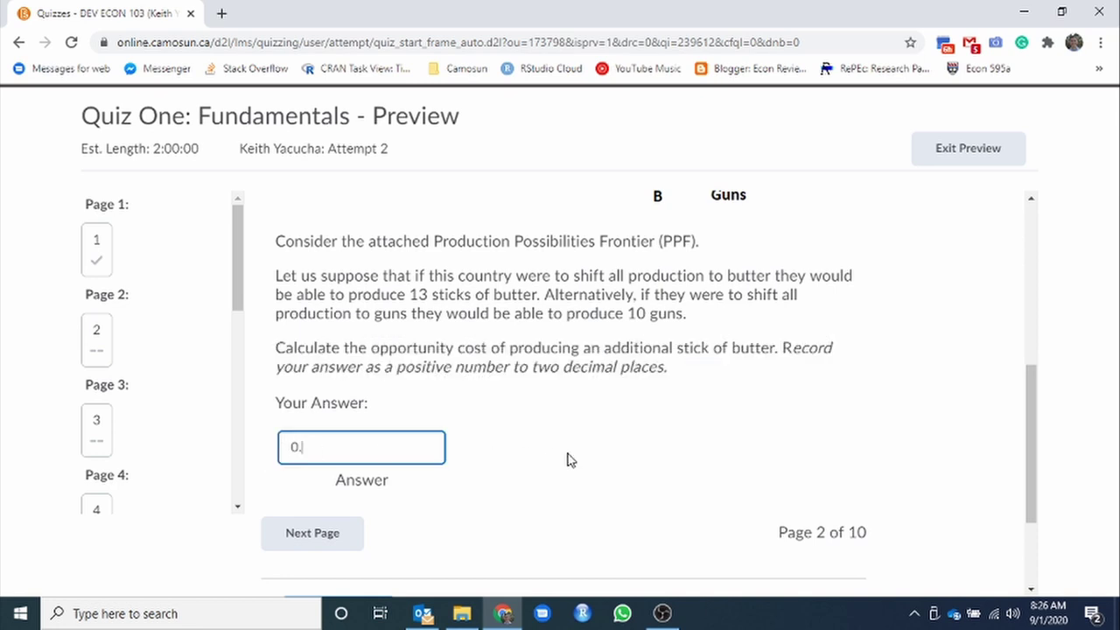
Move past page 2 to question 3, then begin submitting the quiz and confirm
scroll(532, 453, "down", 2)
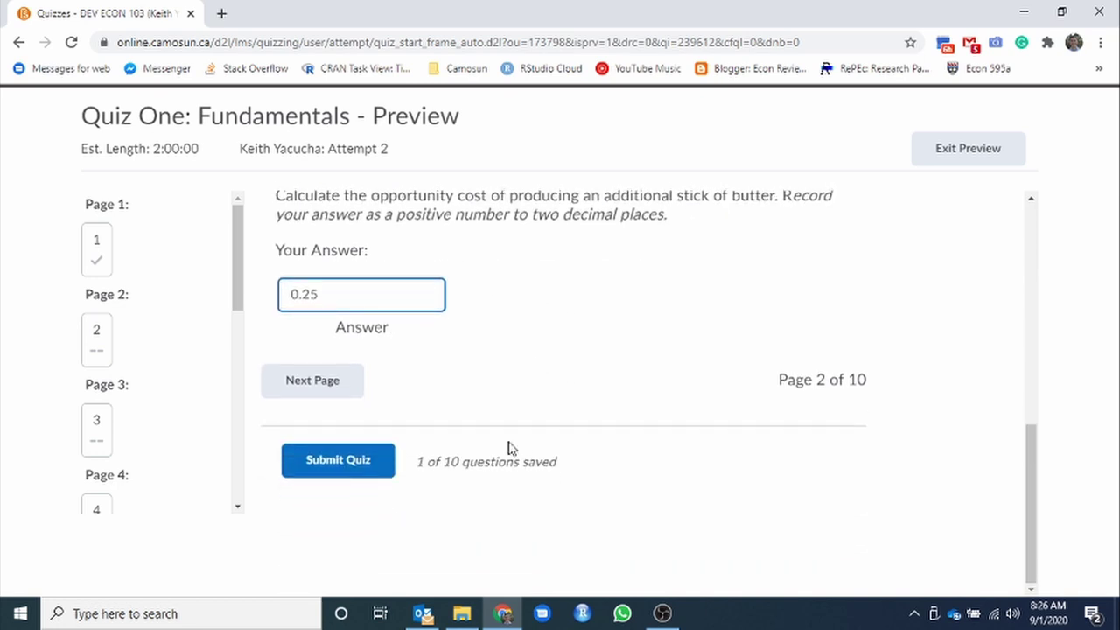
left_click(328, 386)
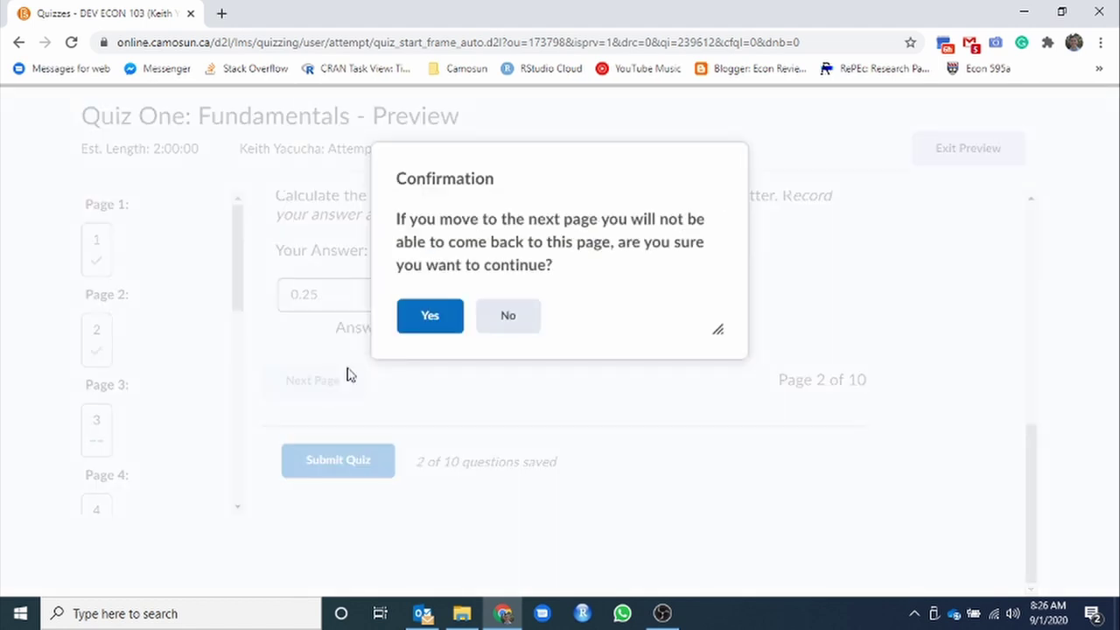
left_click(428, 317)
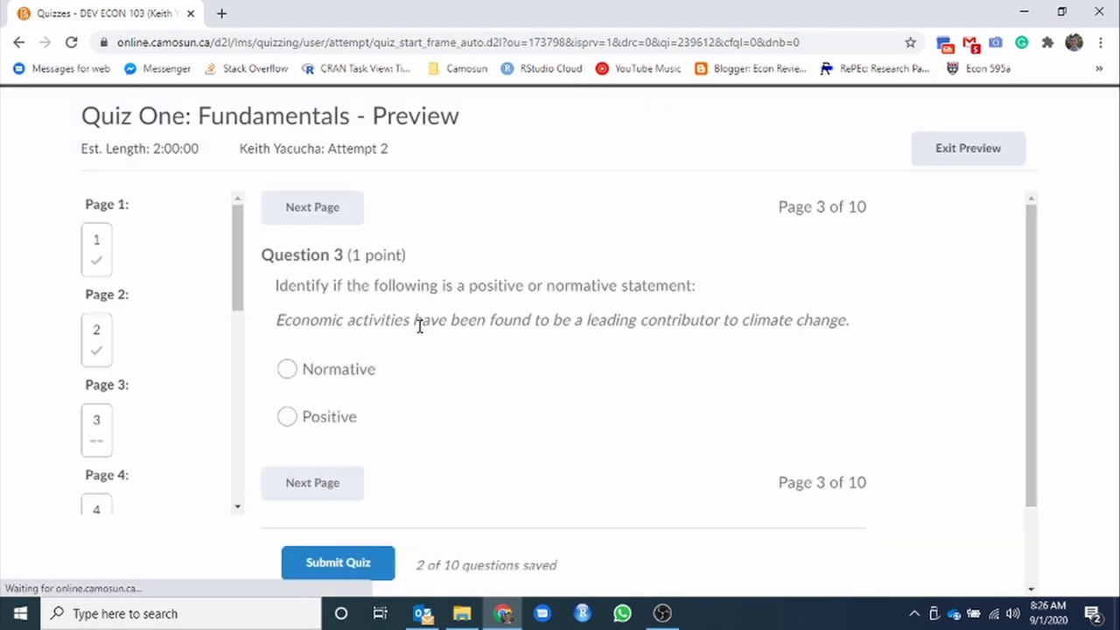
scroll(422, 355, "down", 2)
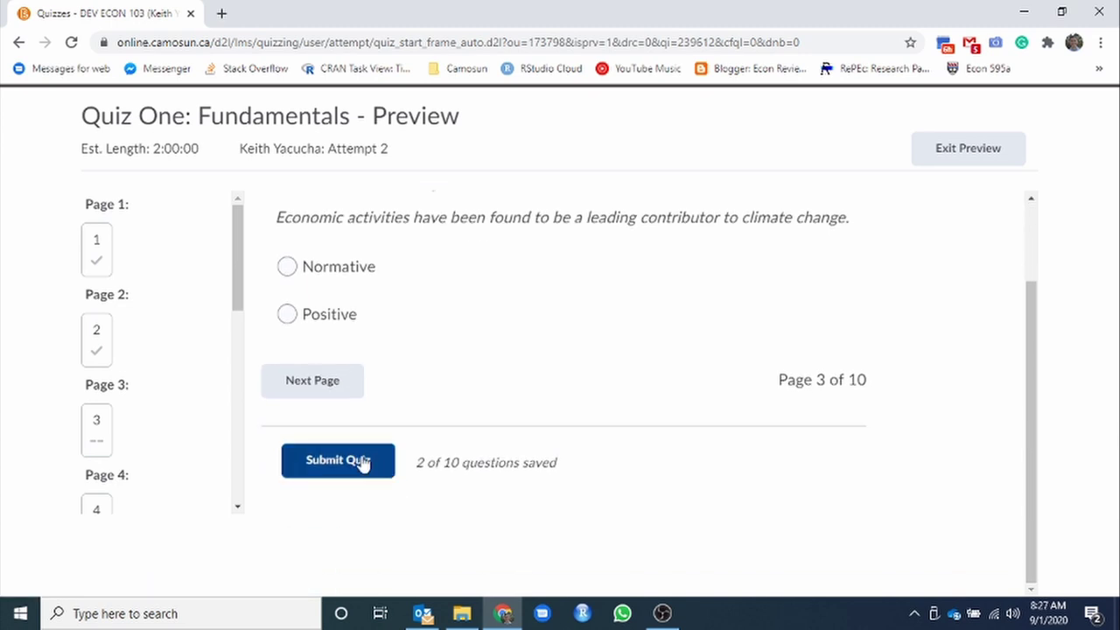
left_click(363, 461)
left_click(452, 306)
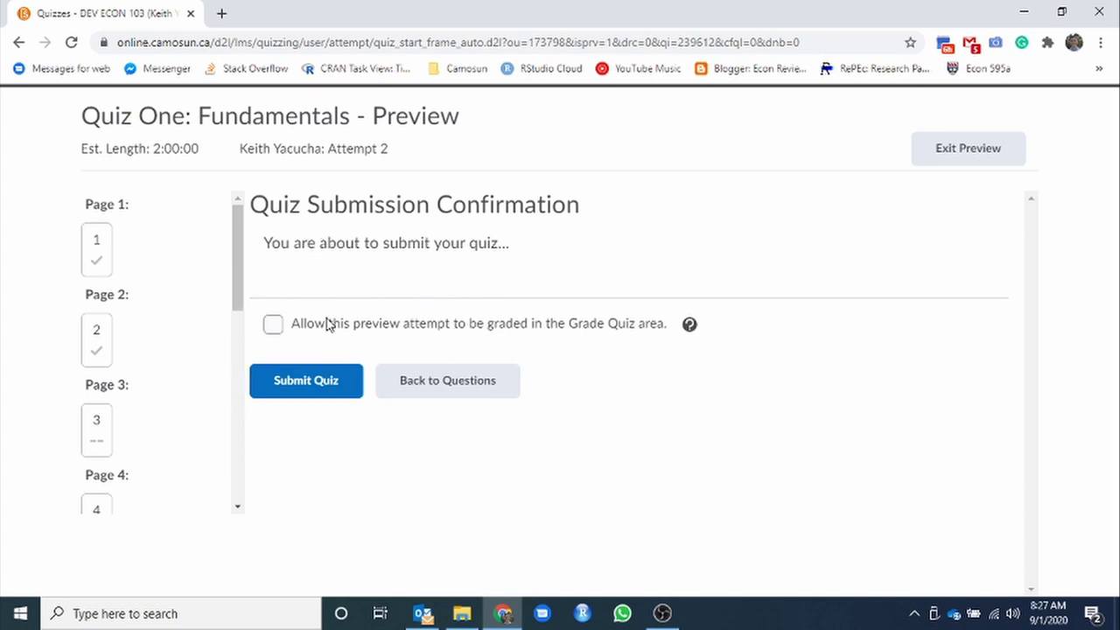
Finalize the preview attempt, note its 0 / 10 score, and return to the Quiz List
left_click(306, 381)
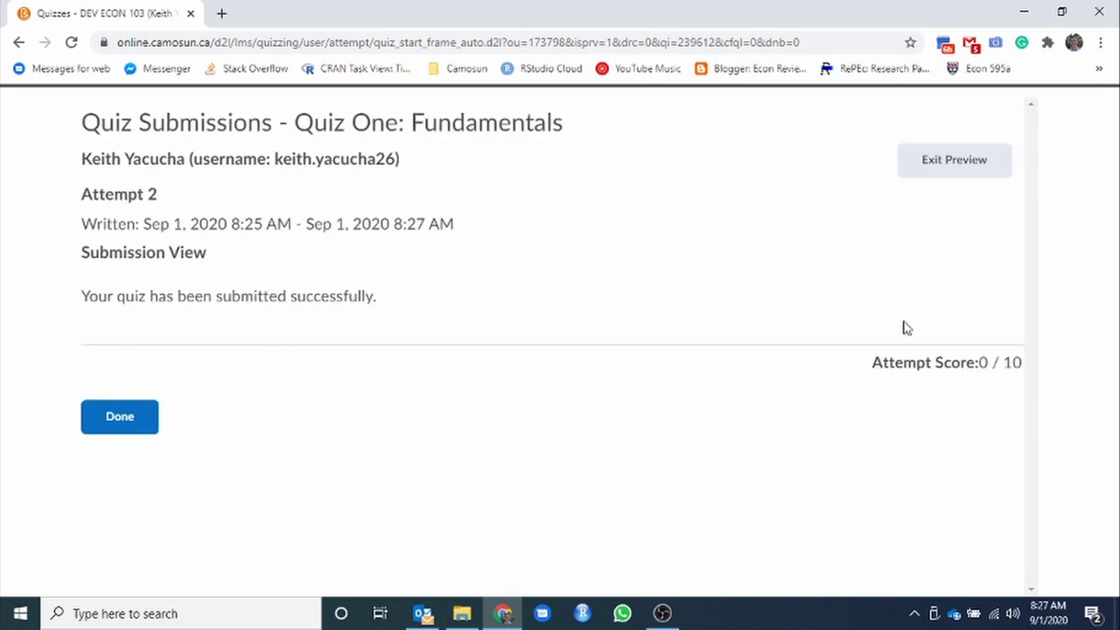
left_click_drag(1020, 367, 871, 378)
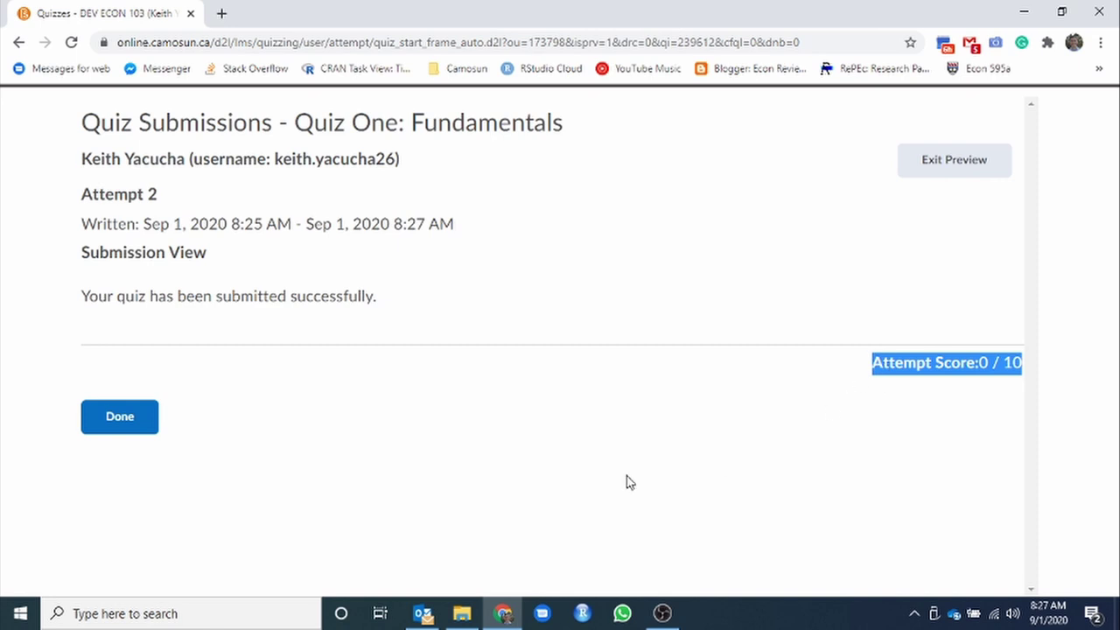
left_click(122, 417)
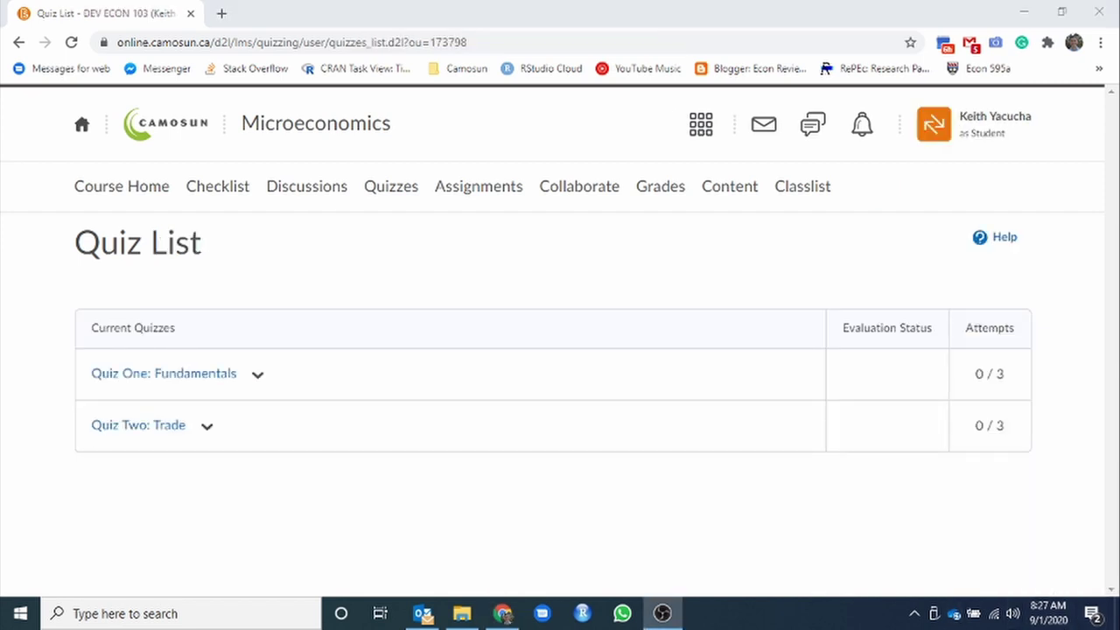
Open Assignments and review the due dates of Project One and Project Two
left_click(485, 197)
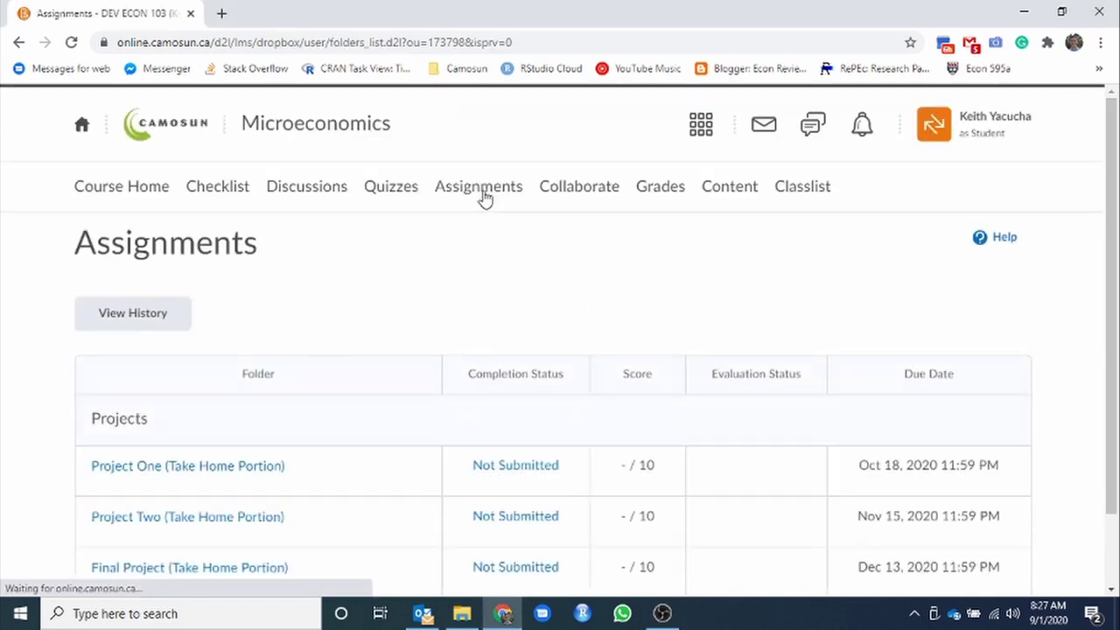
scroll(484, 197, "down", 1)
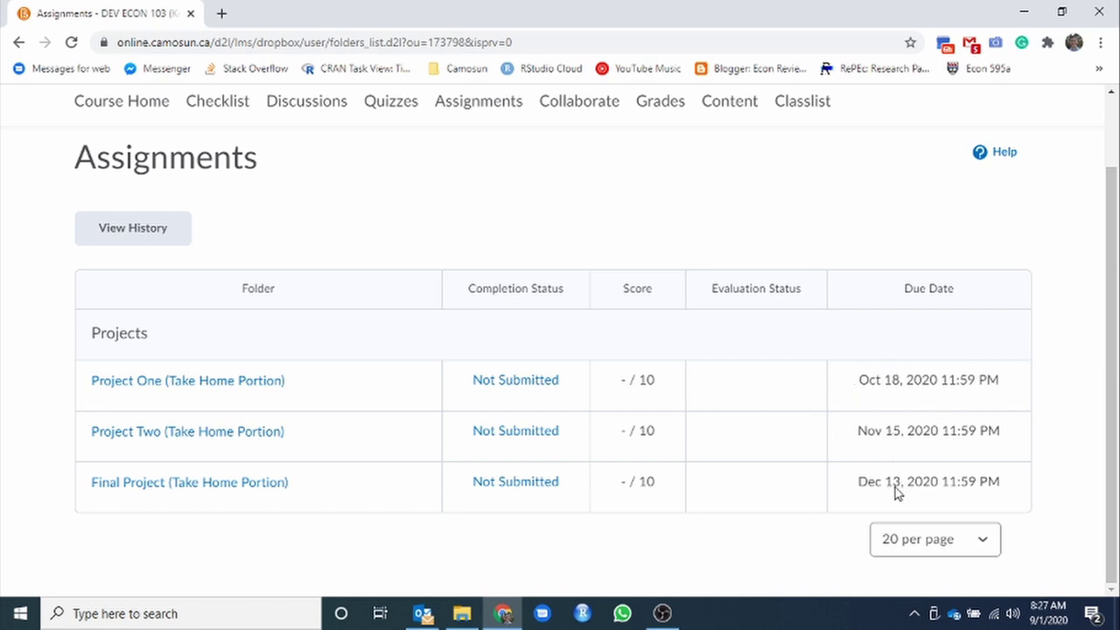
left_click_drag(855, 391, 973, 385)
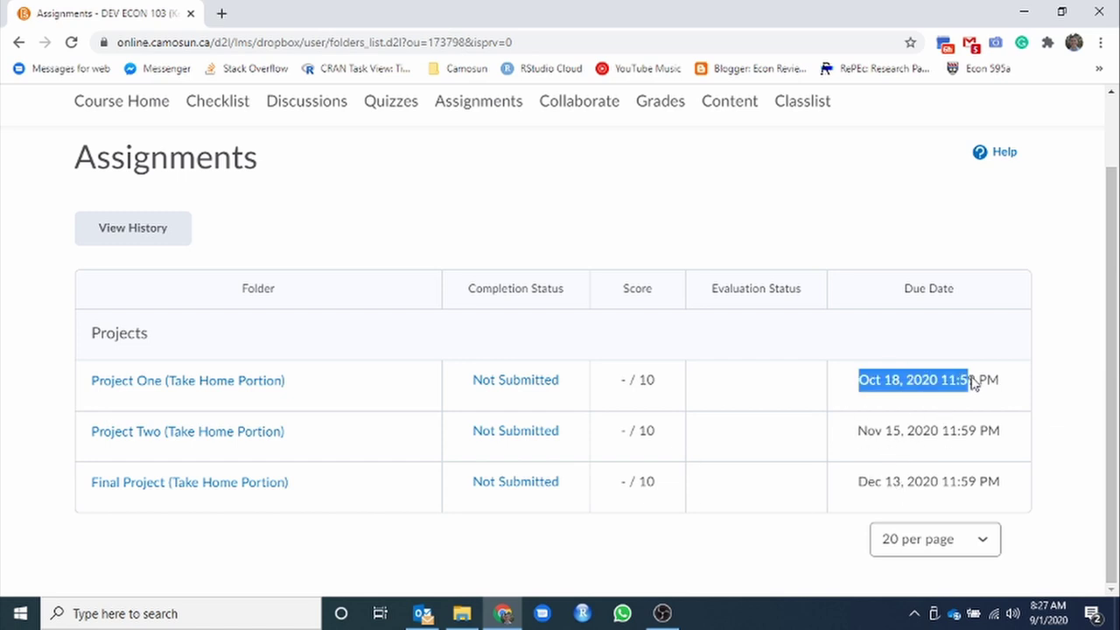
left_click_drag(859, 437, 949, 430)
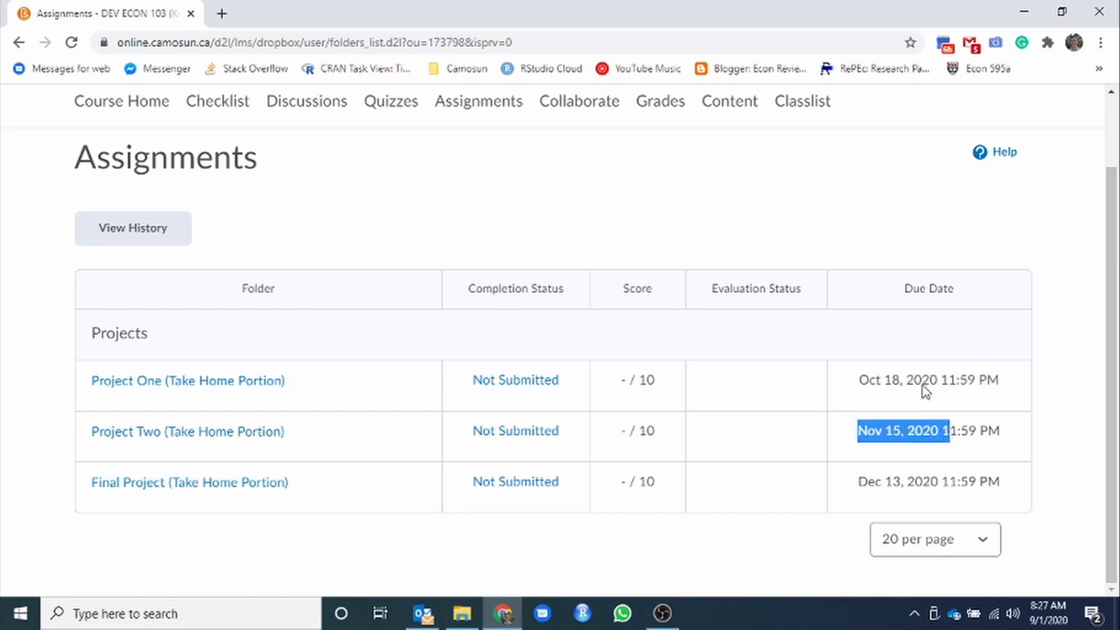
left_click(918, 402)
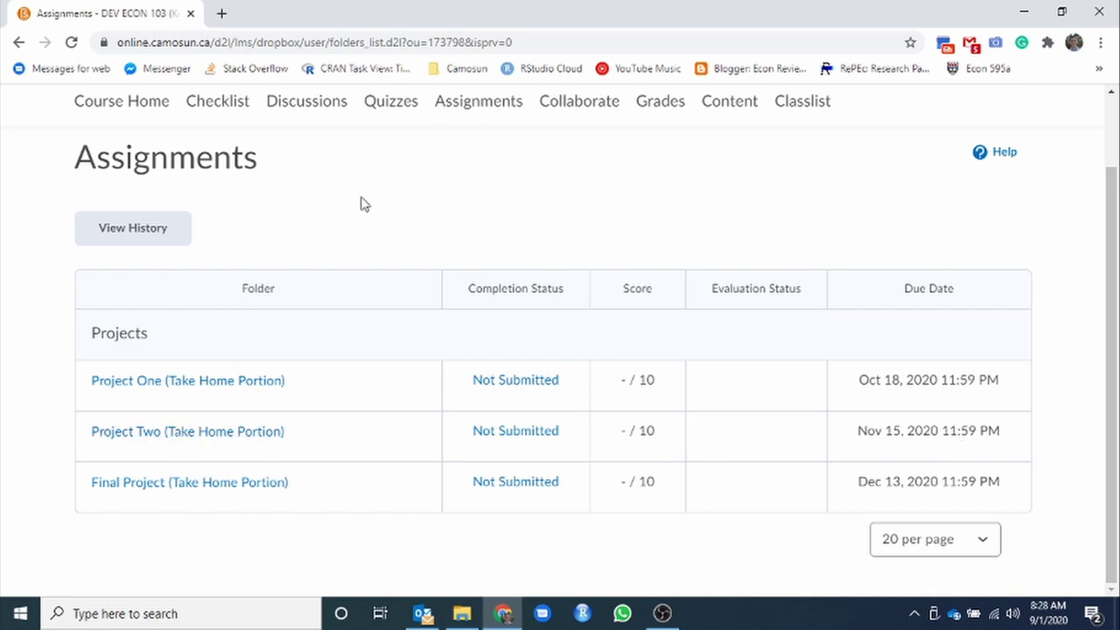
left_click(192, 388)
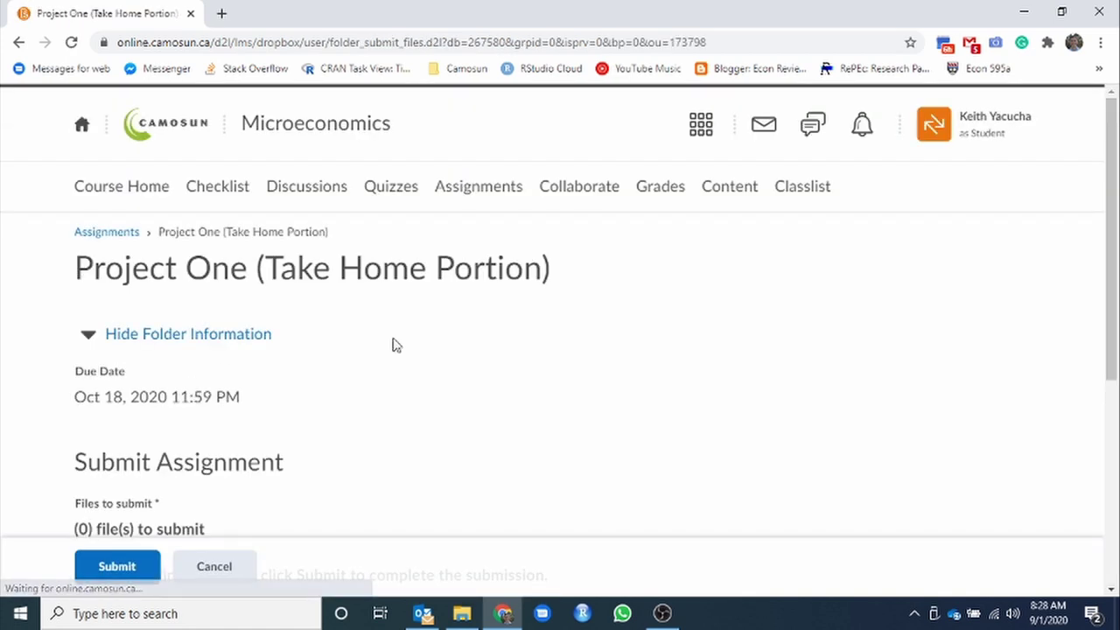
scroll(457, 332, "down", 4)
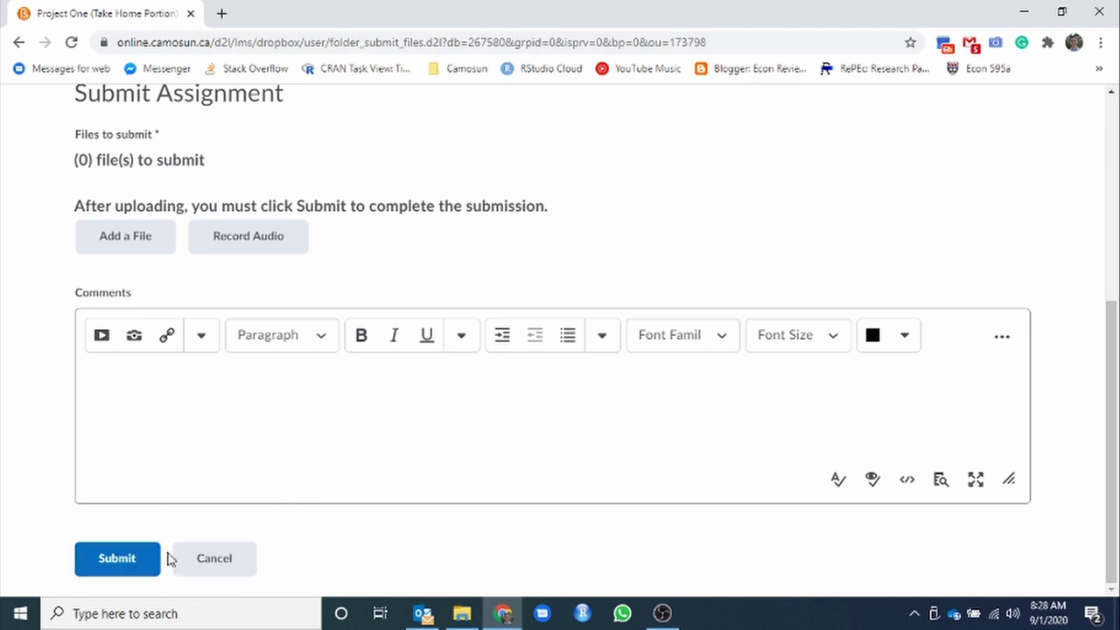
left_click(221, 567)
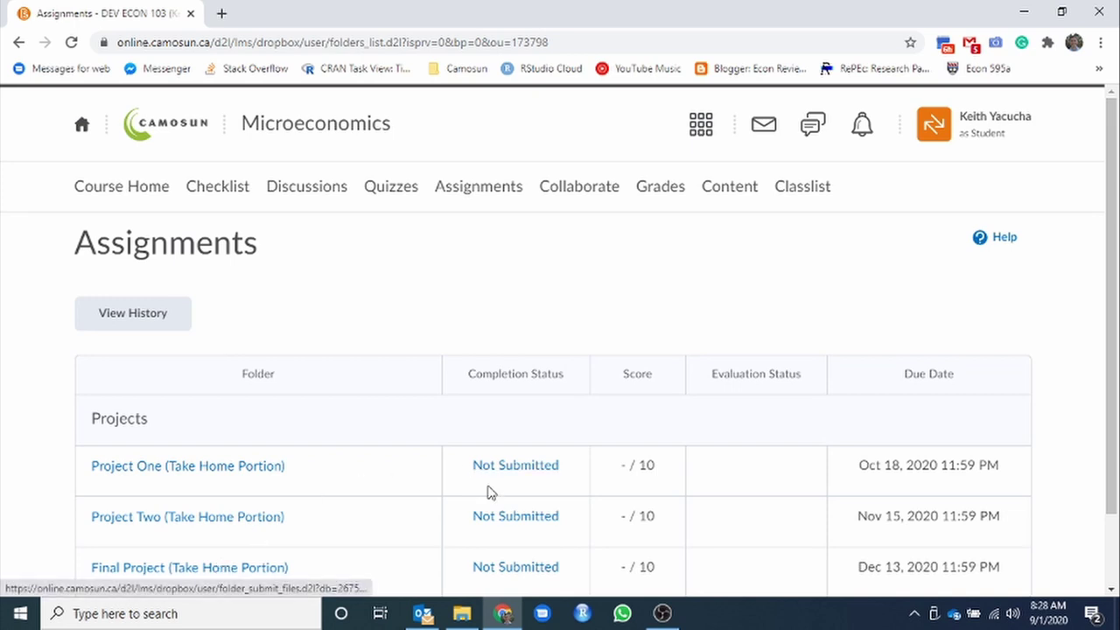
key("alt+Tab")
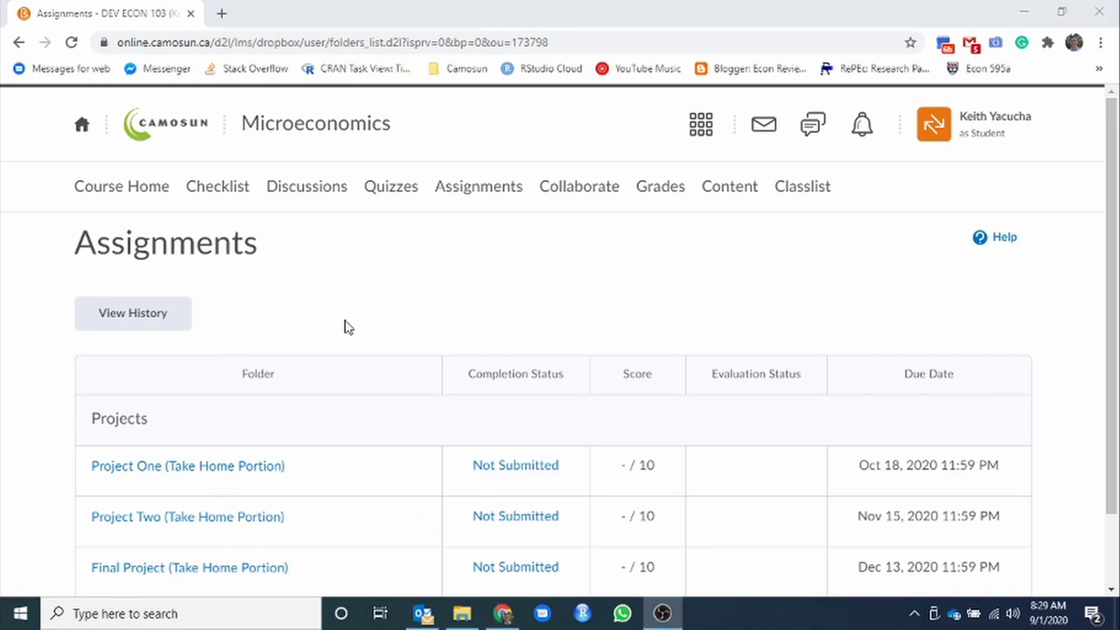
Go to the course's Collaborate sessions and open the DEV ECON 103 Course Room details
left_click(597, 199)
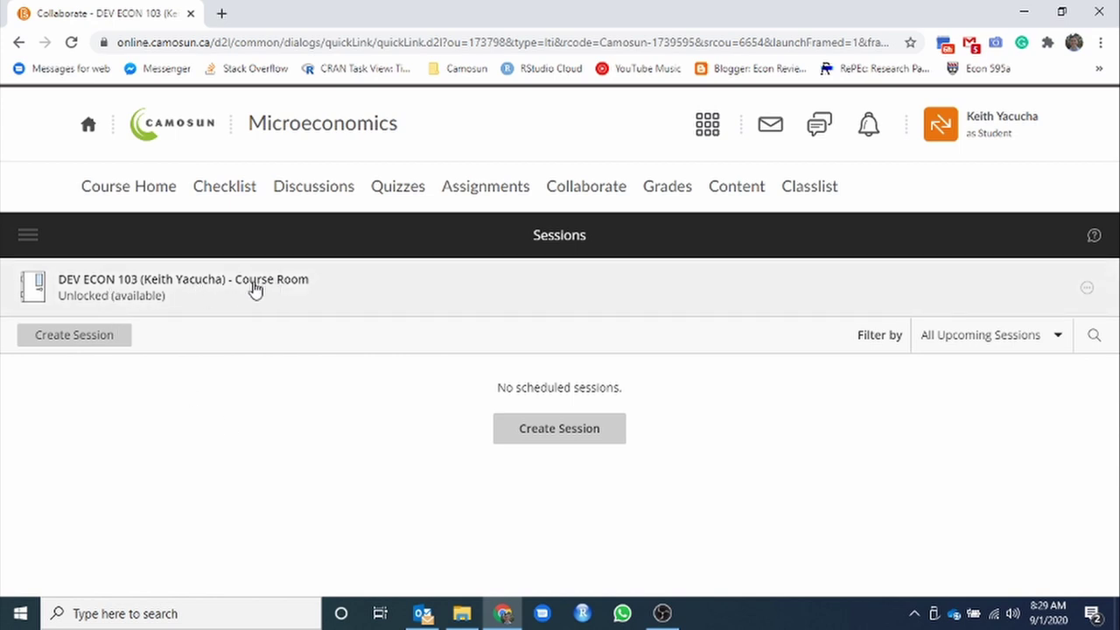
left_click(253, 289)
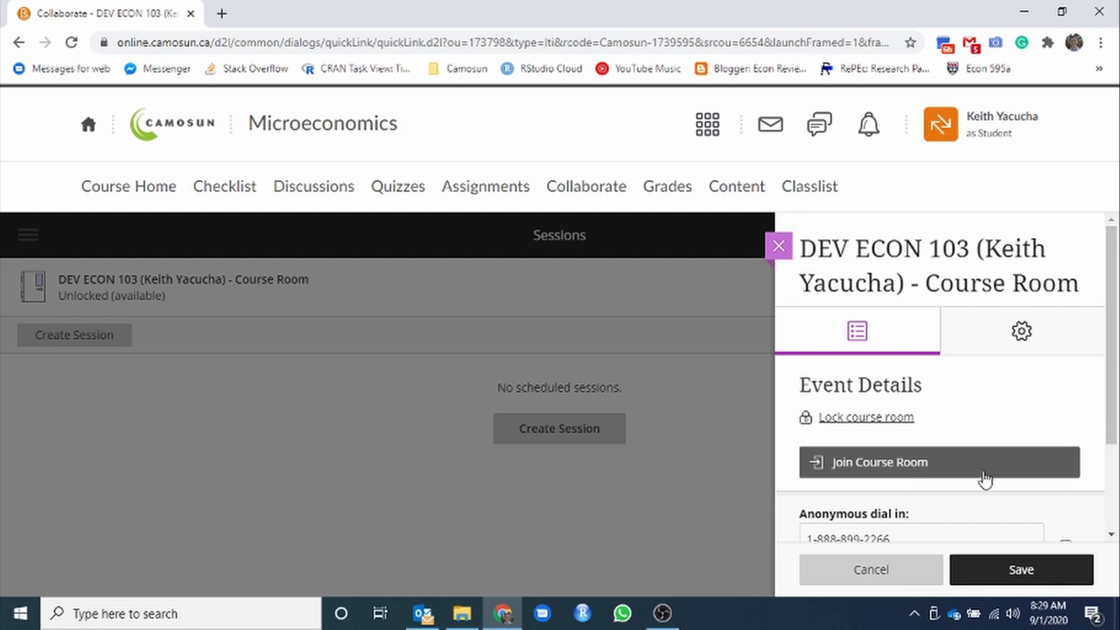
scroll(962, 468, "down", 3)
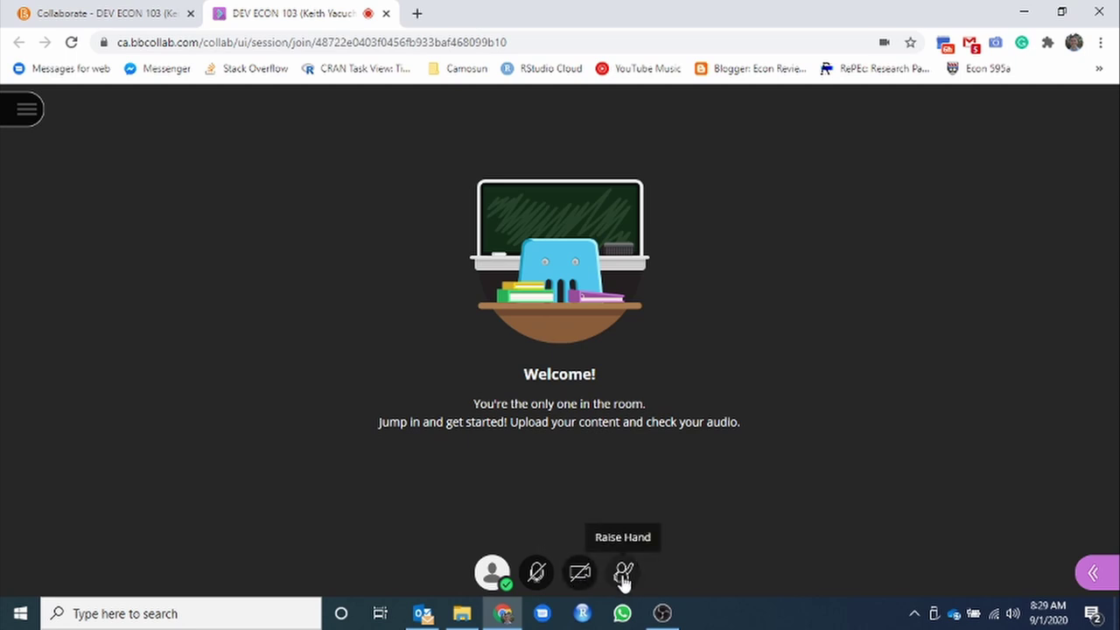
Set my feedback status to Agree
left_click(496, 579)
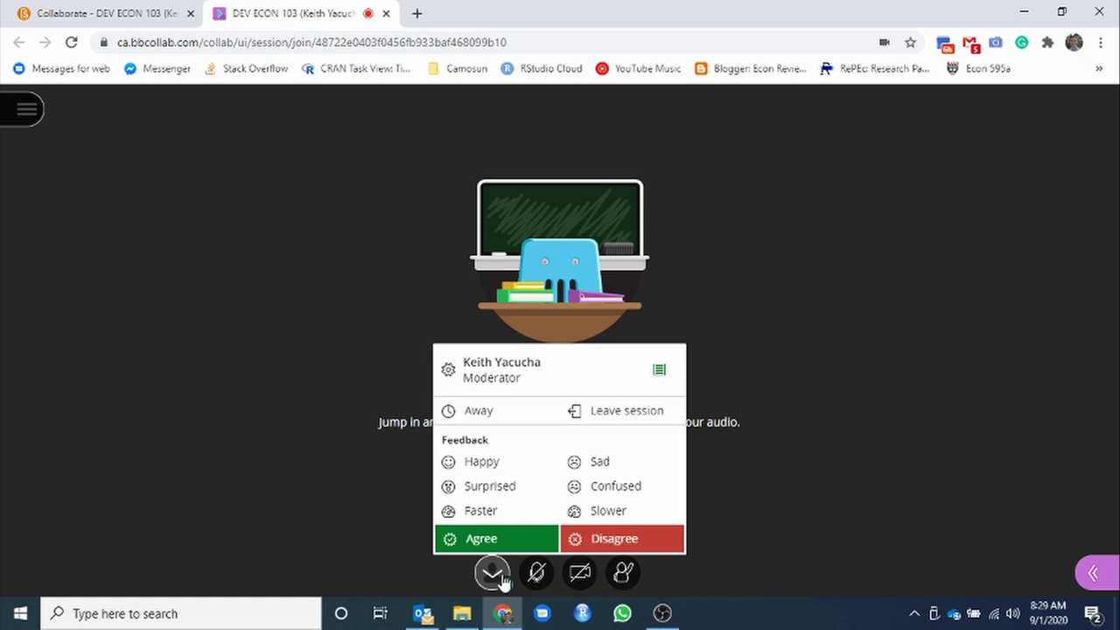
left_click(495, 542)
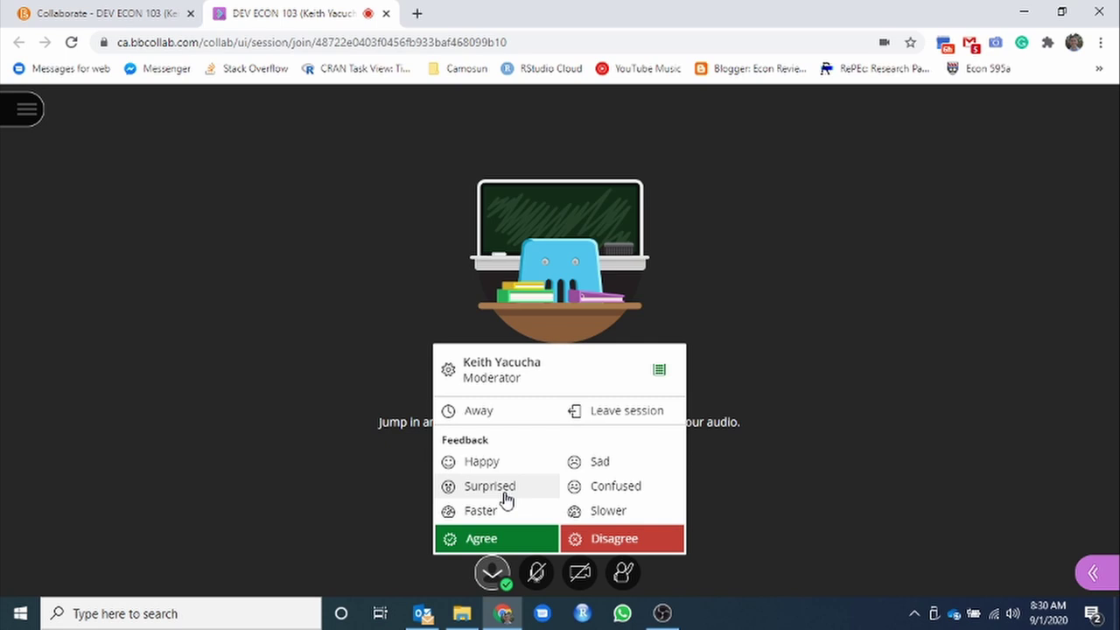
left_click(759, 404)
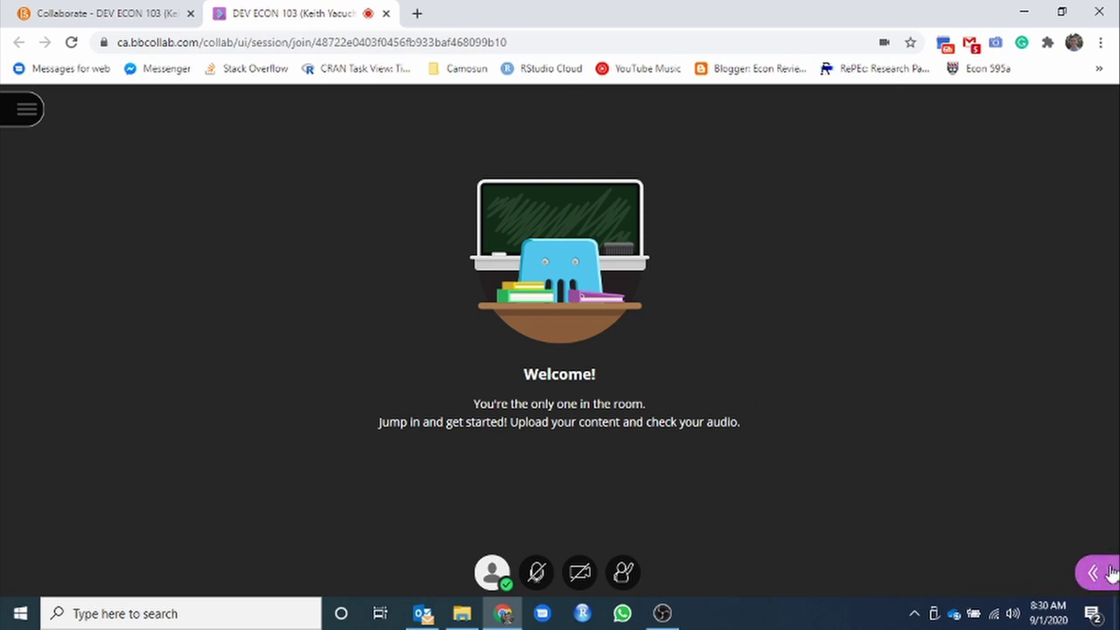
Post the message 'Hi' in the Everyone chat
left_click(1098, 576)
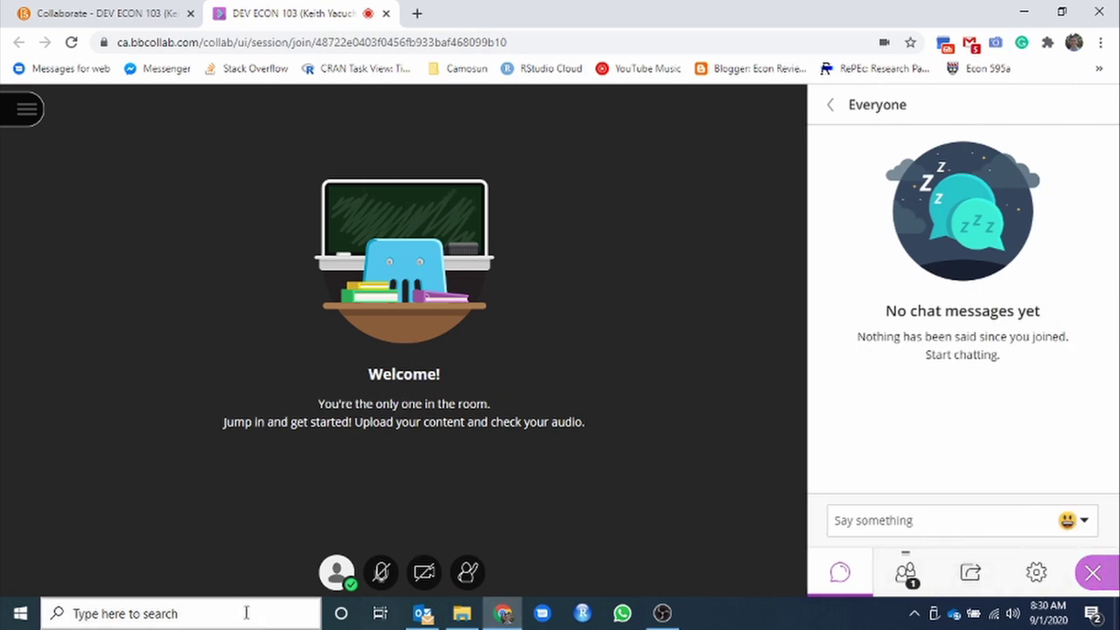
left_click(861, 520)
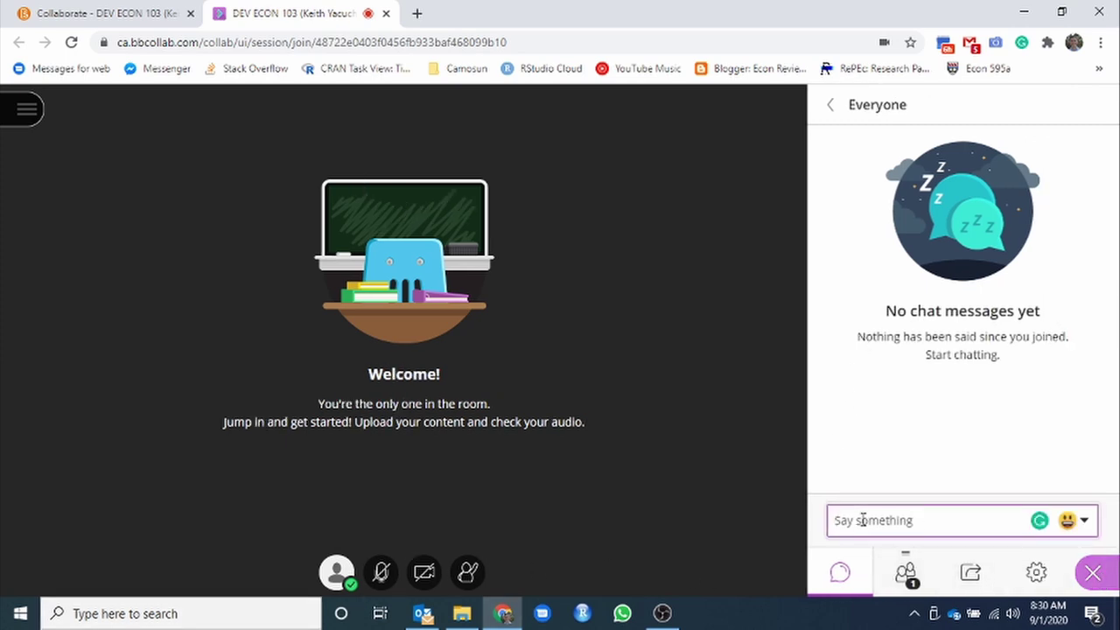
type("Hi")
key("Return")
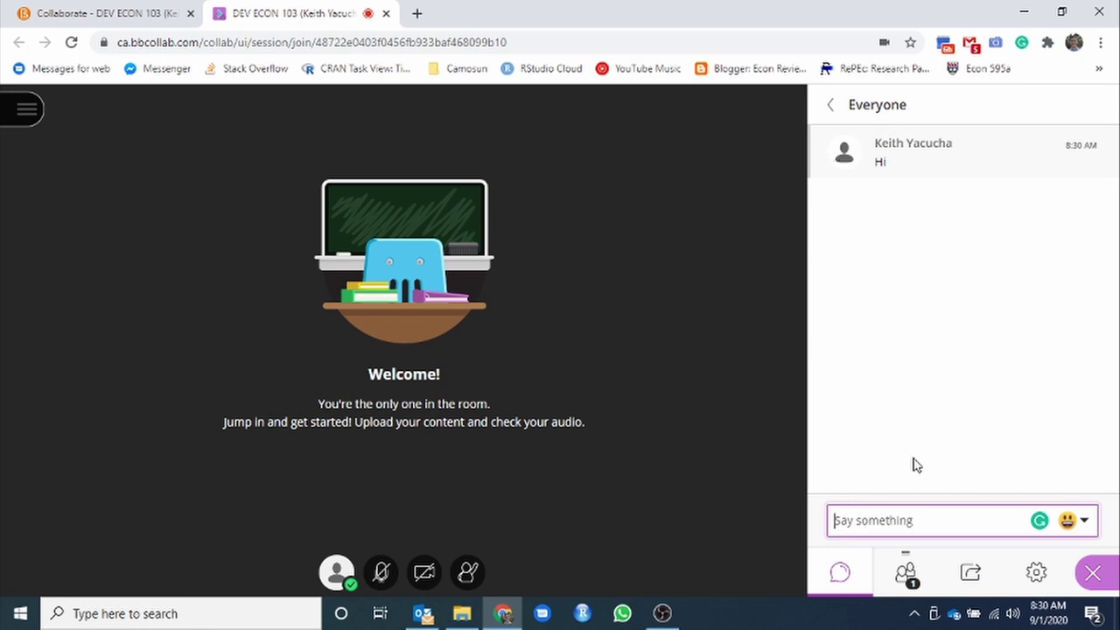
Check the Attendees list, then bring up the Share Content options
left_click(908, 581)
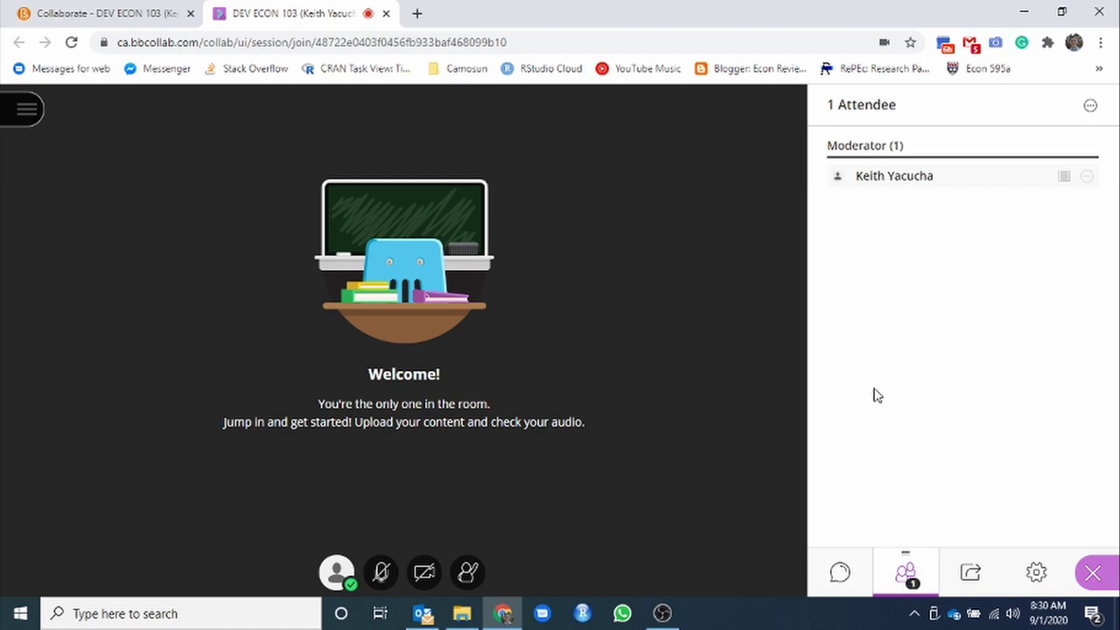
left_click(976, 574)
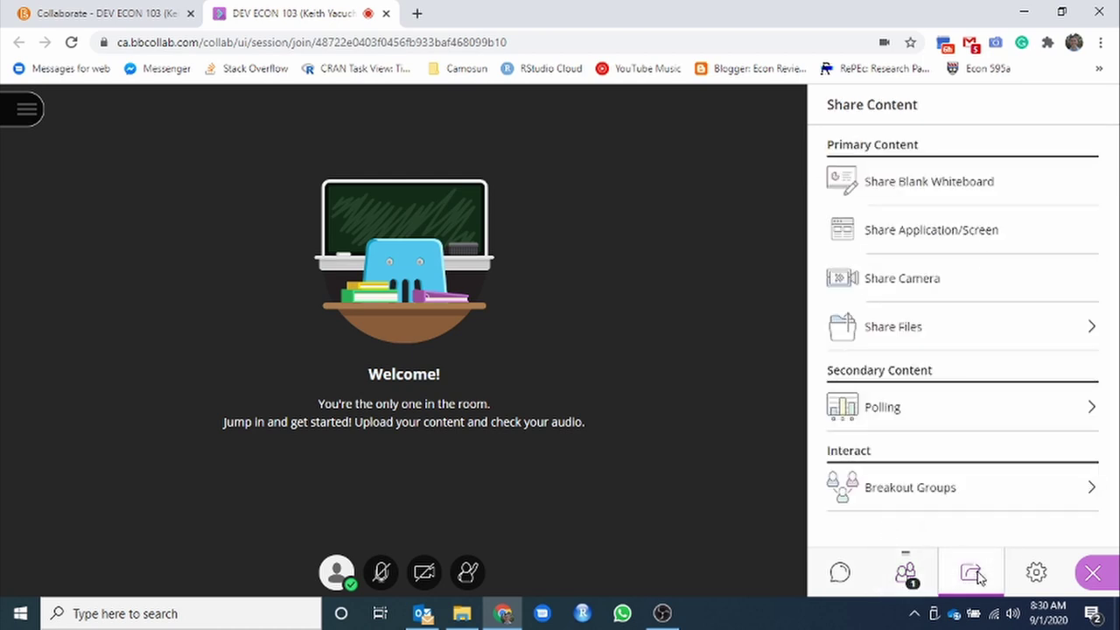
Share a blank whiteboard and pencil-draw a pair of axes with a rising curve
left_click(940, 193)
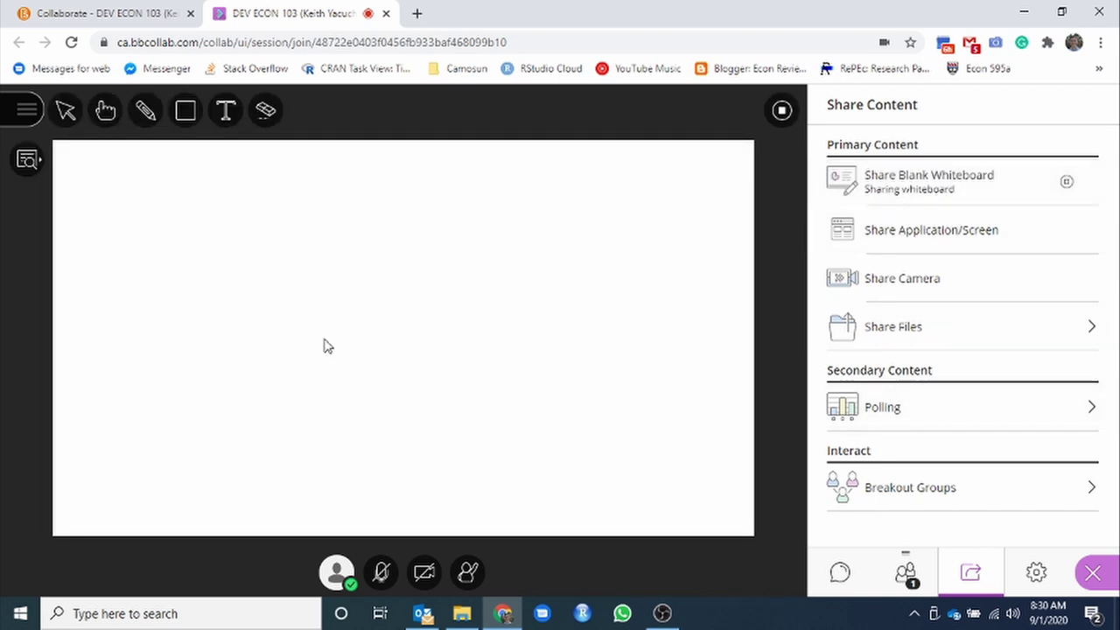
left_click(145, 111)
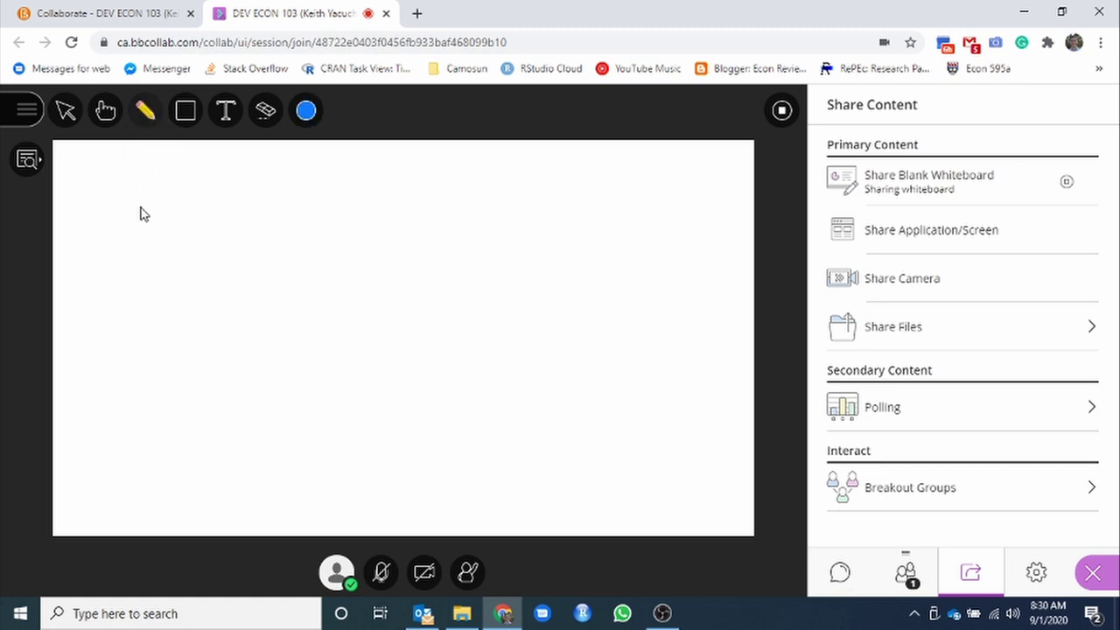
mouse_move(143, 195)
left_mouse_down()
mouse_move(157, 374)
mouse_move(406, 378)
left_mouse_up()
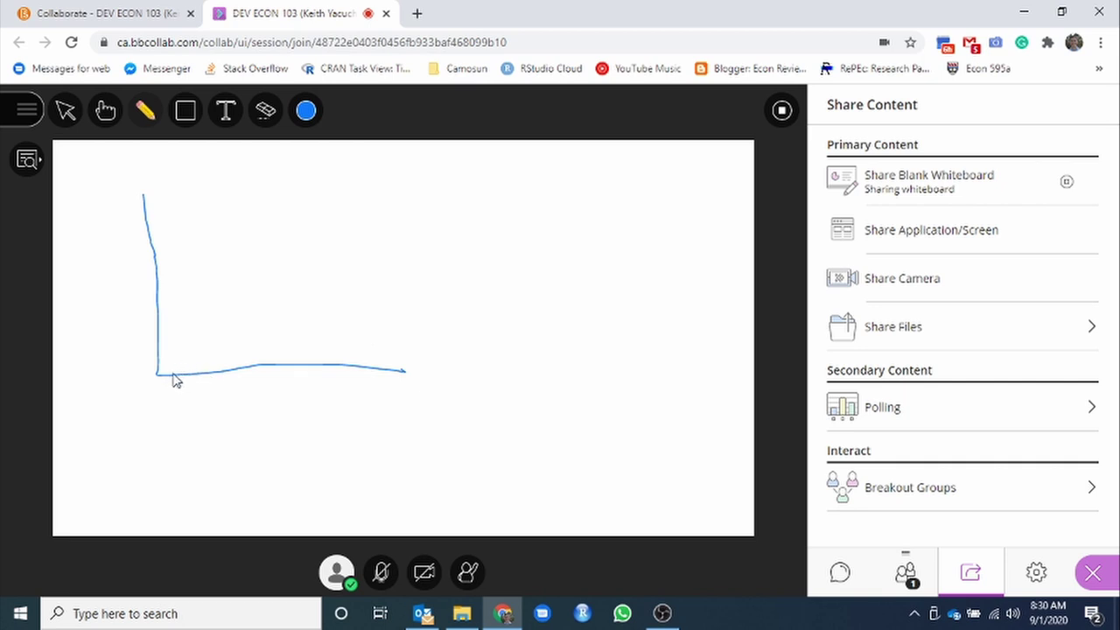
mouse_move(167, 361)
left_mouse_down()
mouse_move(310, 291)
mouse_move(386, 215)
left_mouse_up()
Label the vertical axis 'GDP' and the horizontal axis 'Time'
left_click(223, 109)
left_click(105, 181)
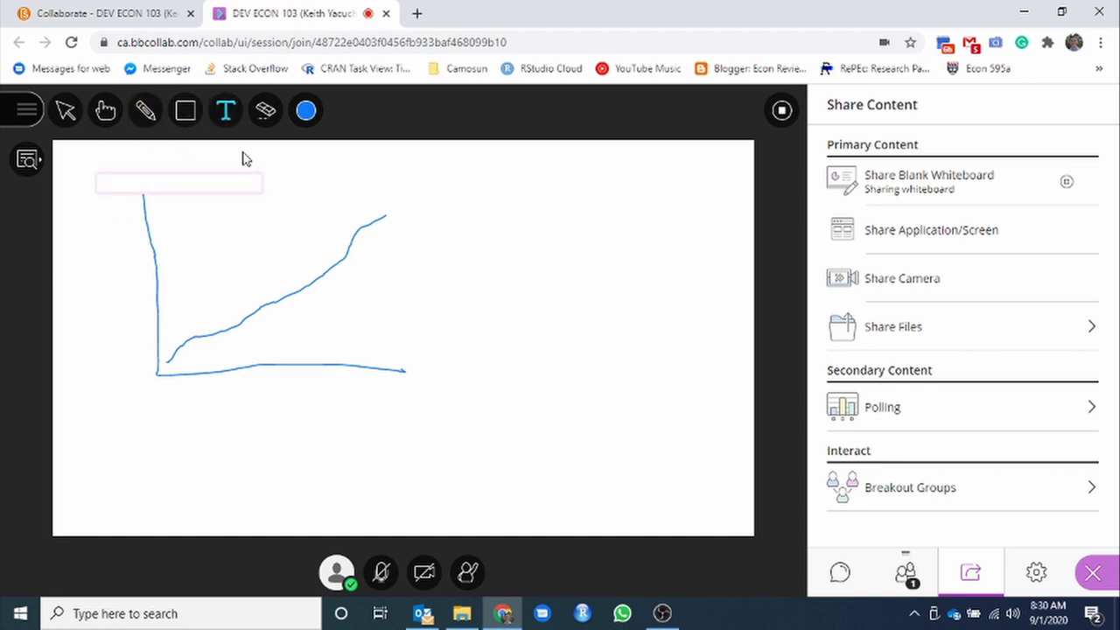
type("GDP")
left_click(384, 385)
left_click(440, 308)
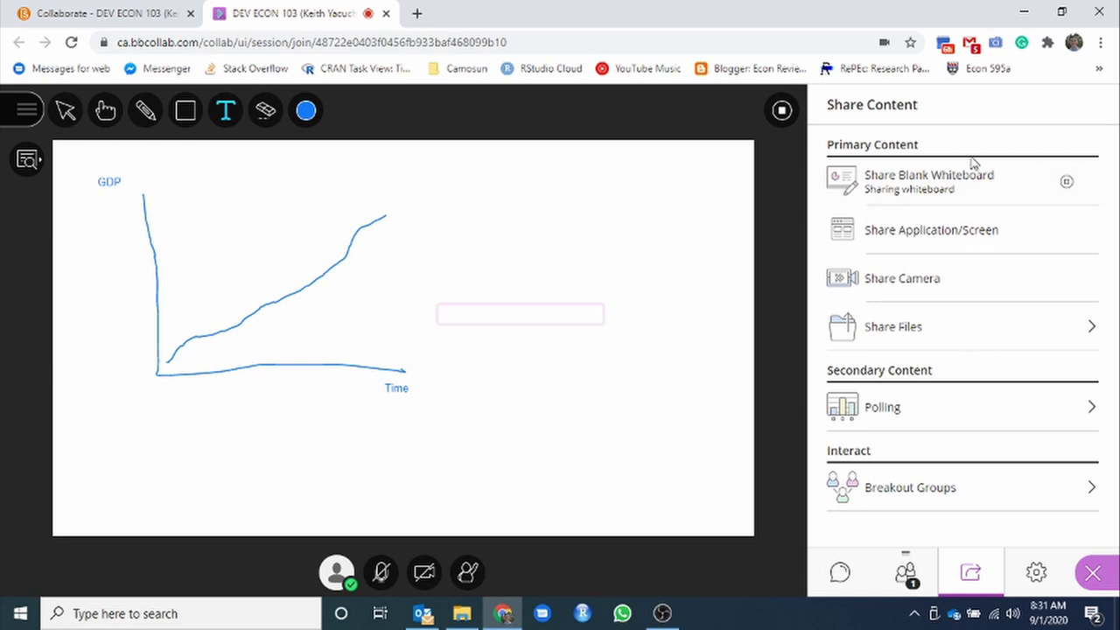
left_click(936, 231)
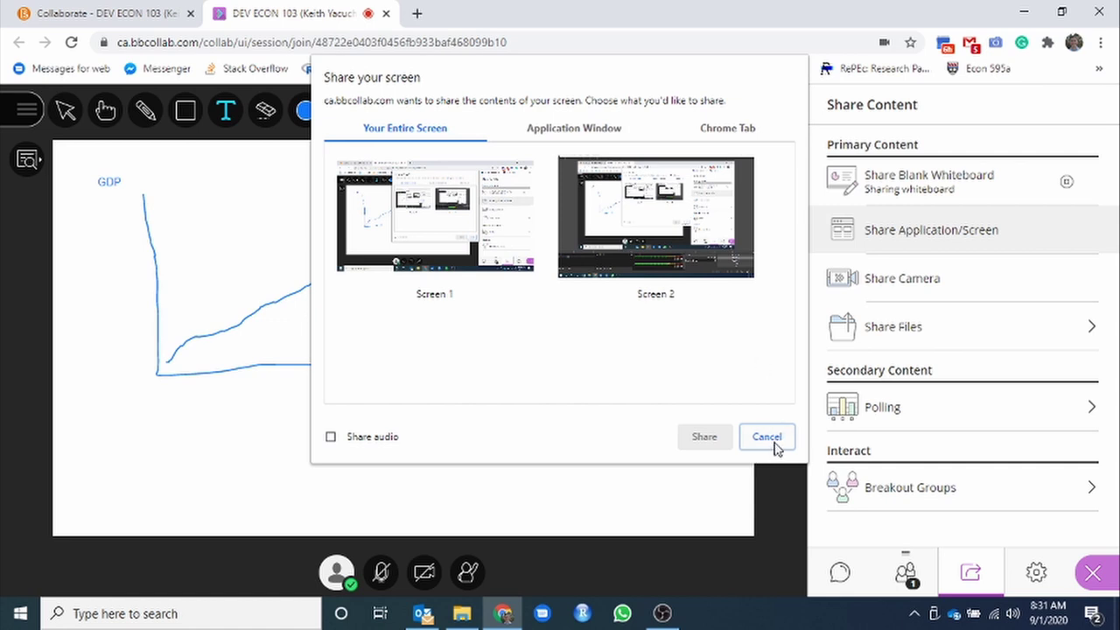
left_click(774, 444)
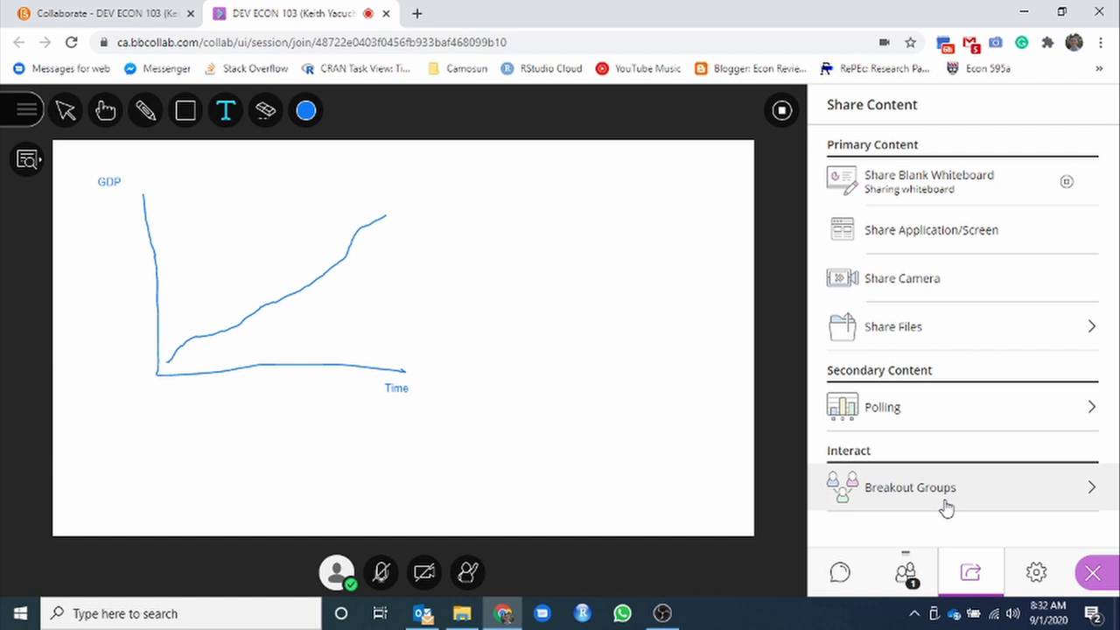
Collapse Audio and Video Settings and close the Collaborate panel to enlarge the whiteboard
left_click(1037, 574)
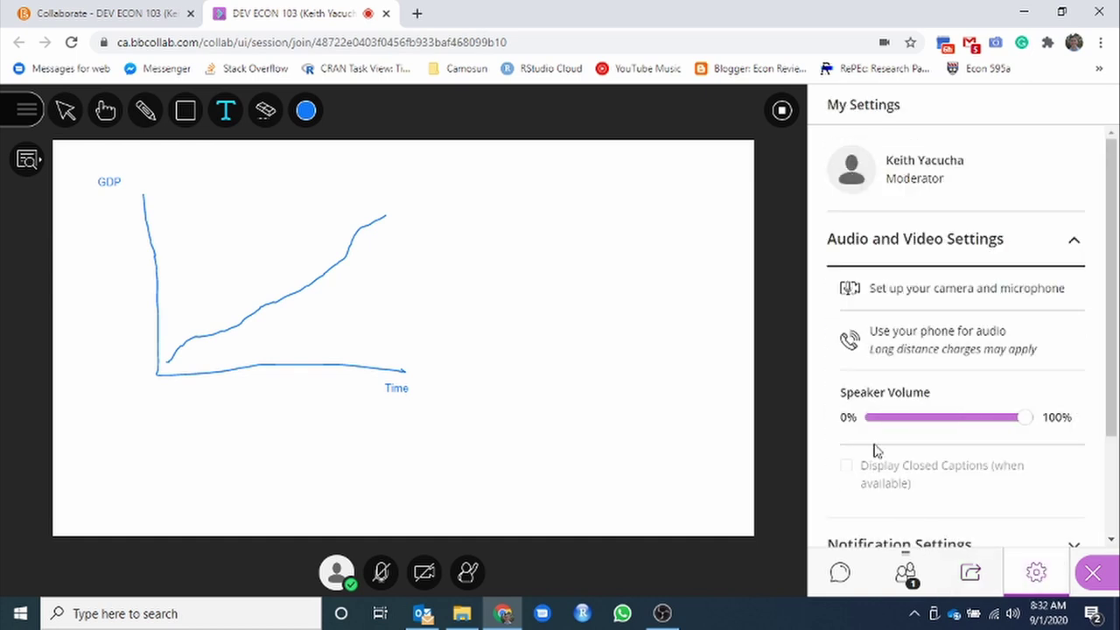
left_click(1072, 242)
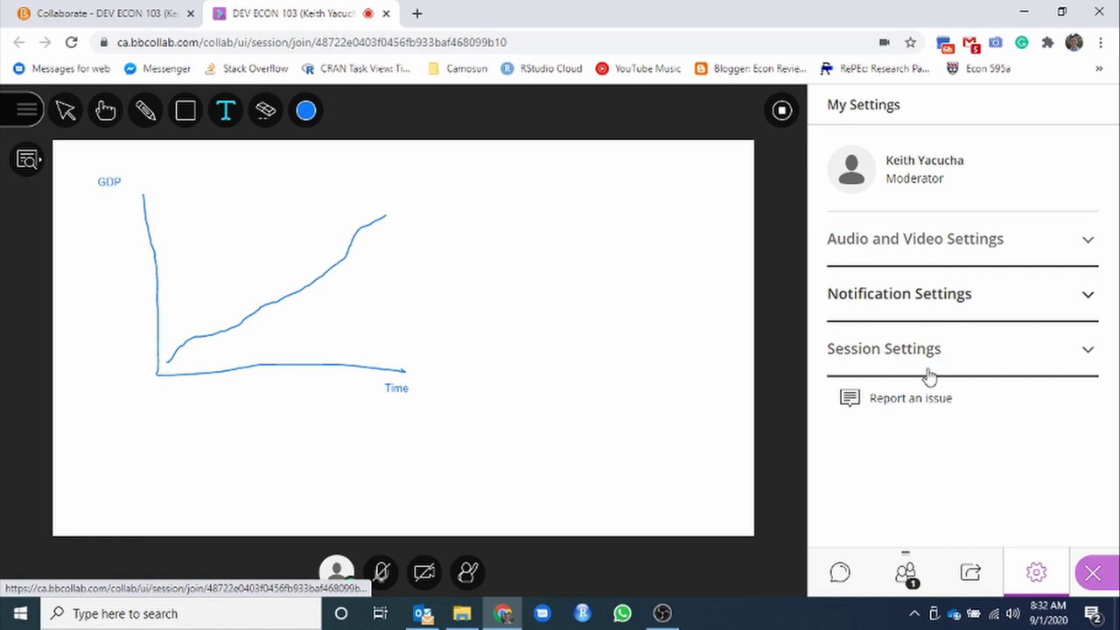
left_click(1094, 573)
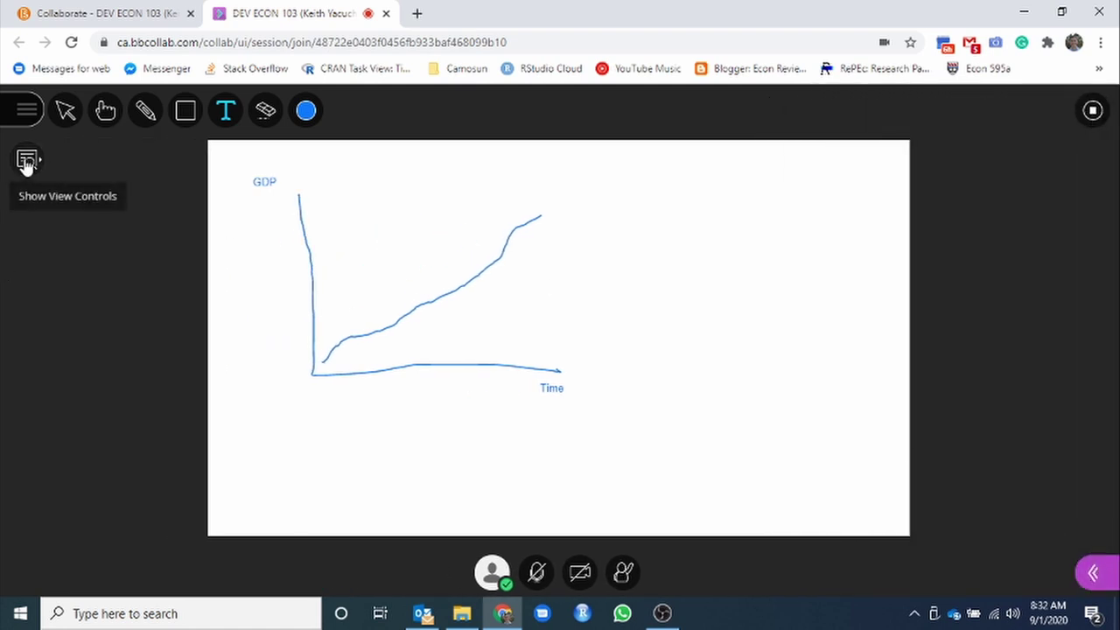
Try the whiteboard view controls: zoom in twice, out twice, Best Fit, then Actual Size
left_click(25, 163)
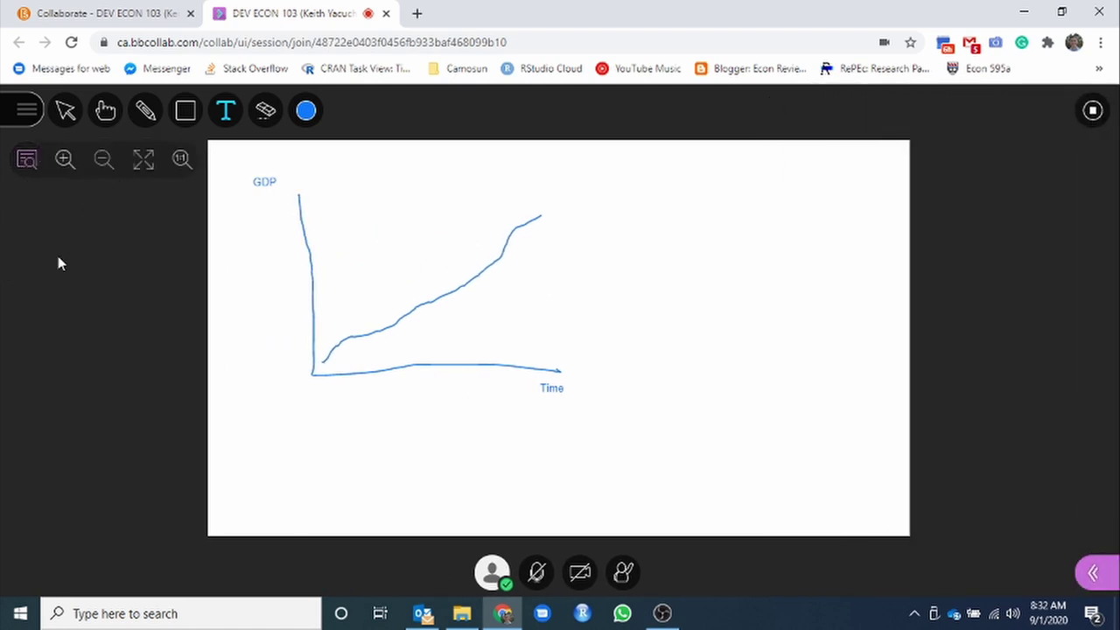
left_click(68, 161)
left_click(66, 161)
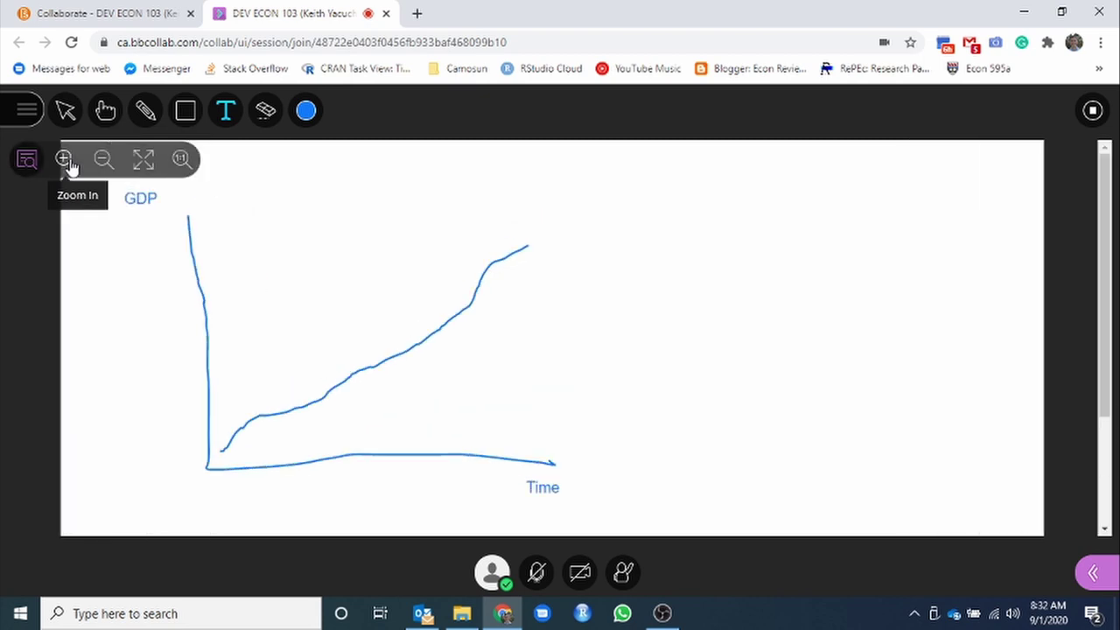
left_click(103, 165)
left_click(103, 168)
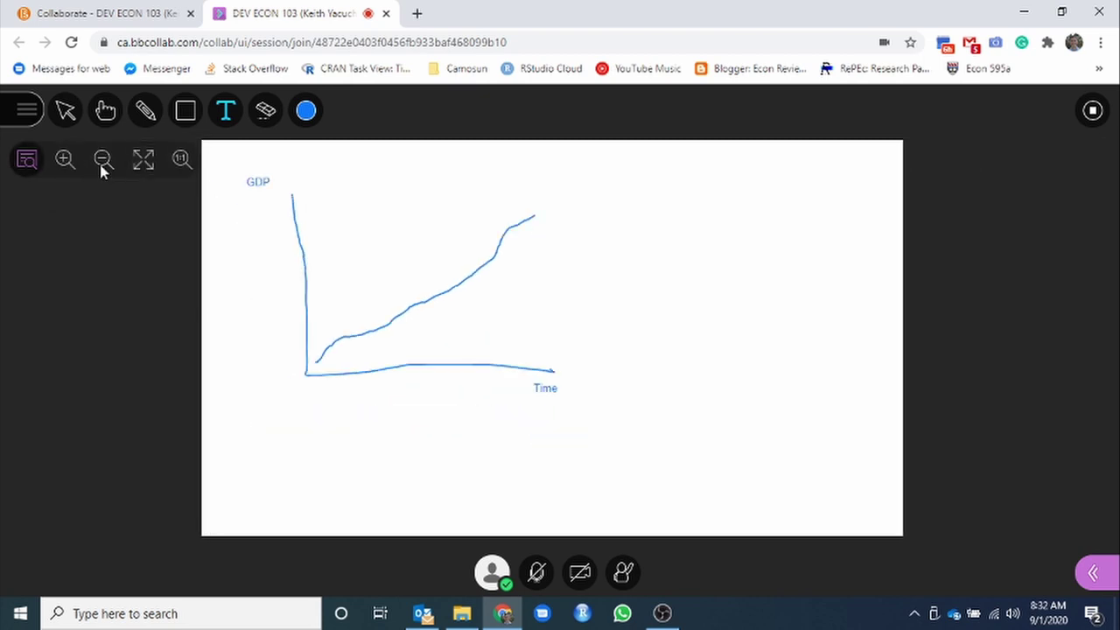
left_click(145, 164)
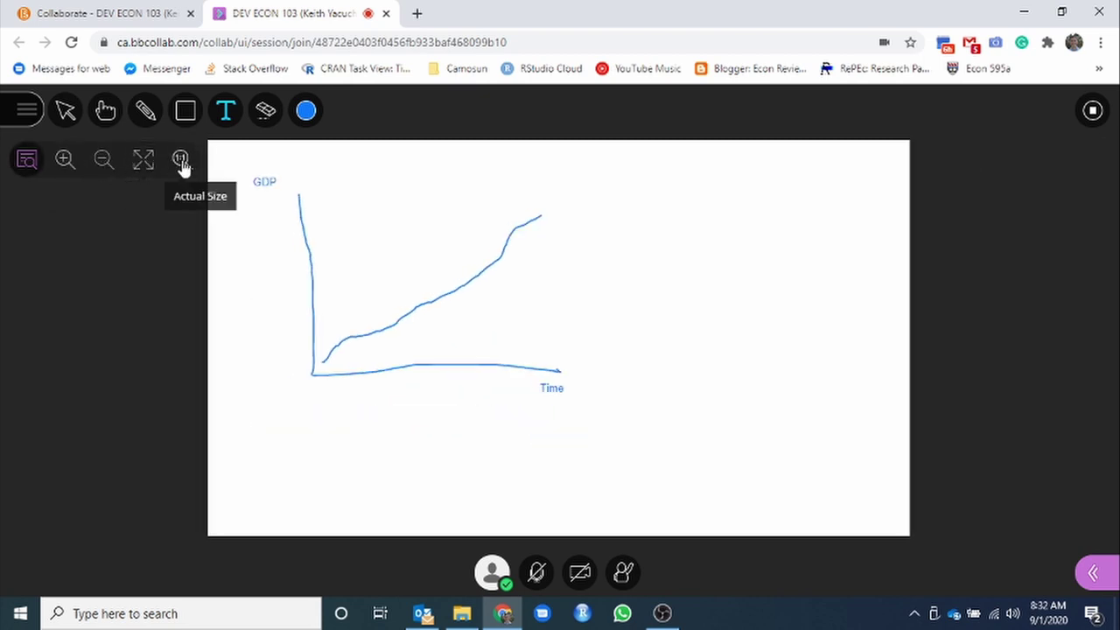
left_click(181, 163)
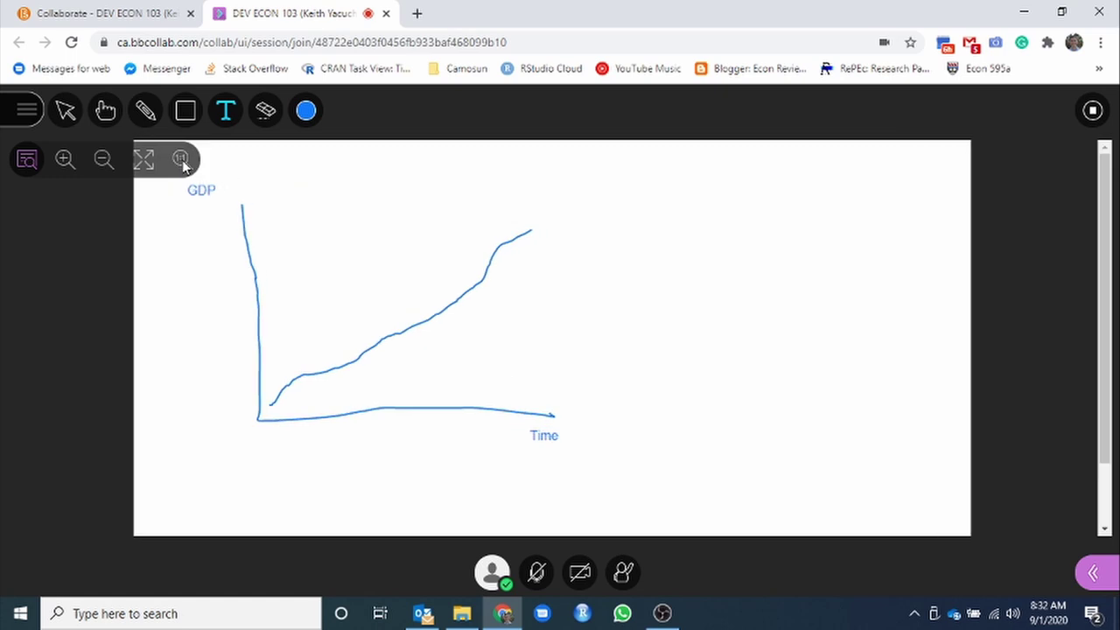
left_click(28, 161)
Leave the Collaborate session from the top-left session menu
left_click(27, 114)
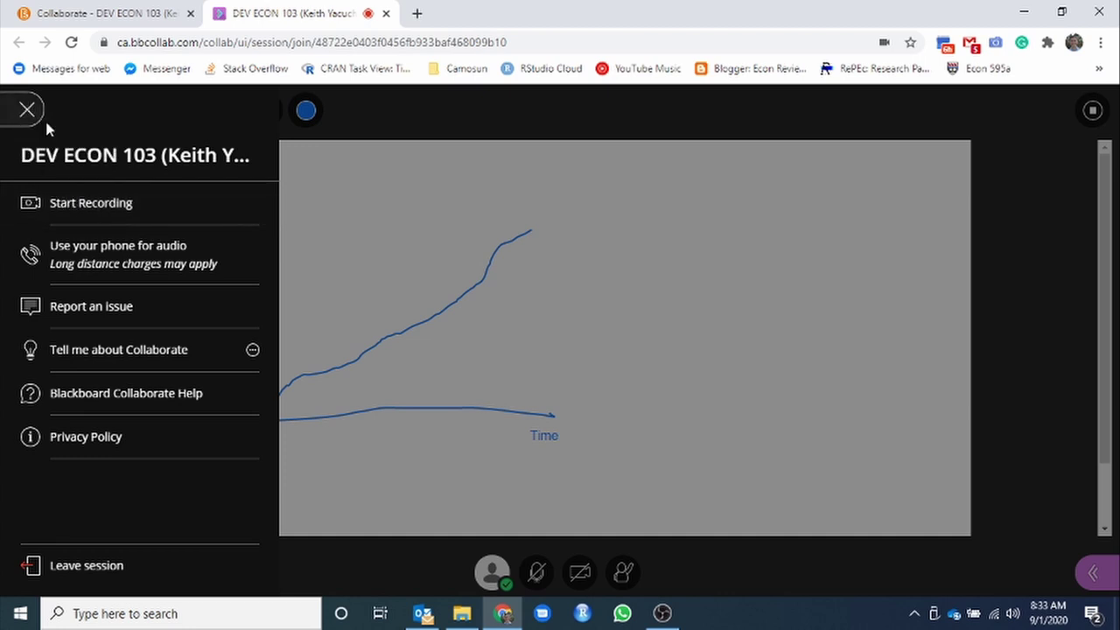
left_click(71, 577)
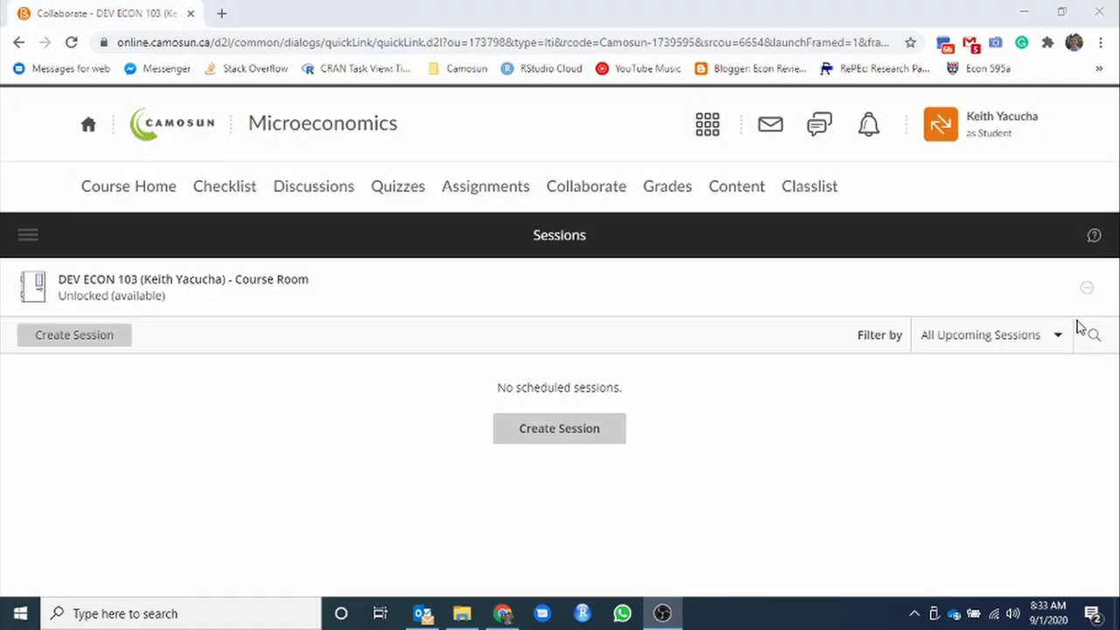
Open Grades and scroll to the weighted Project One, Project Two and Final Project (0 / 30) rows
left_click(664, 191)
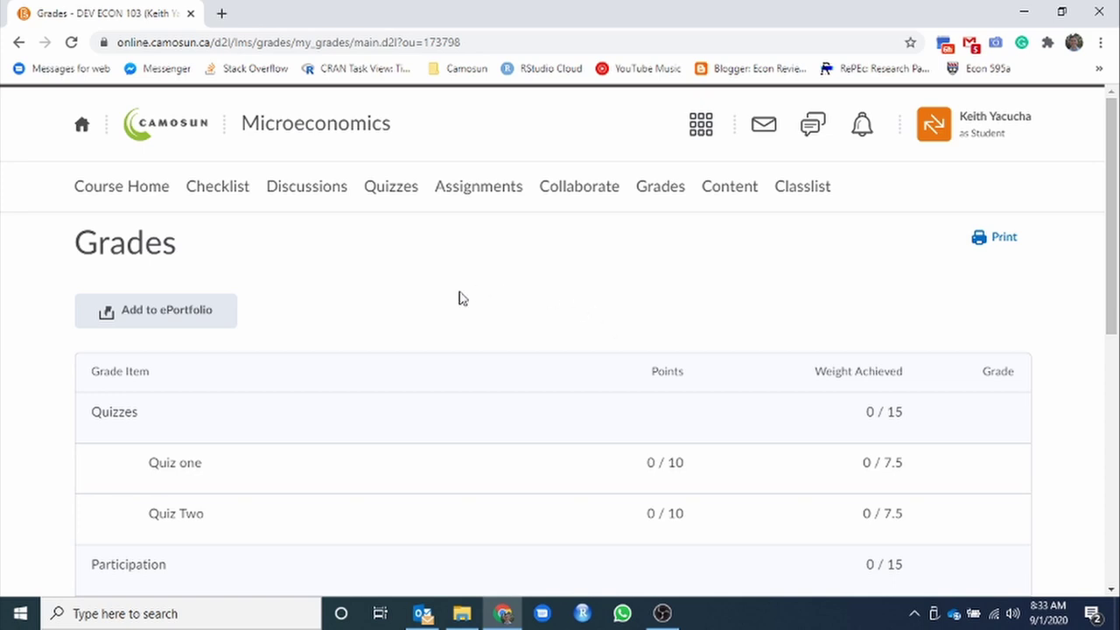
scroll(462, 299, "down", 1)
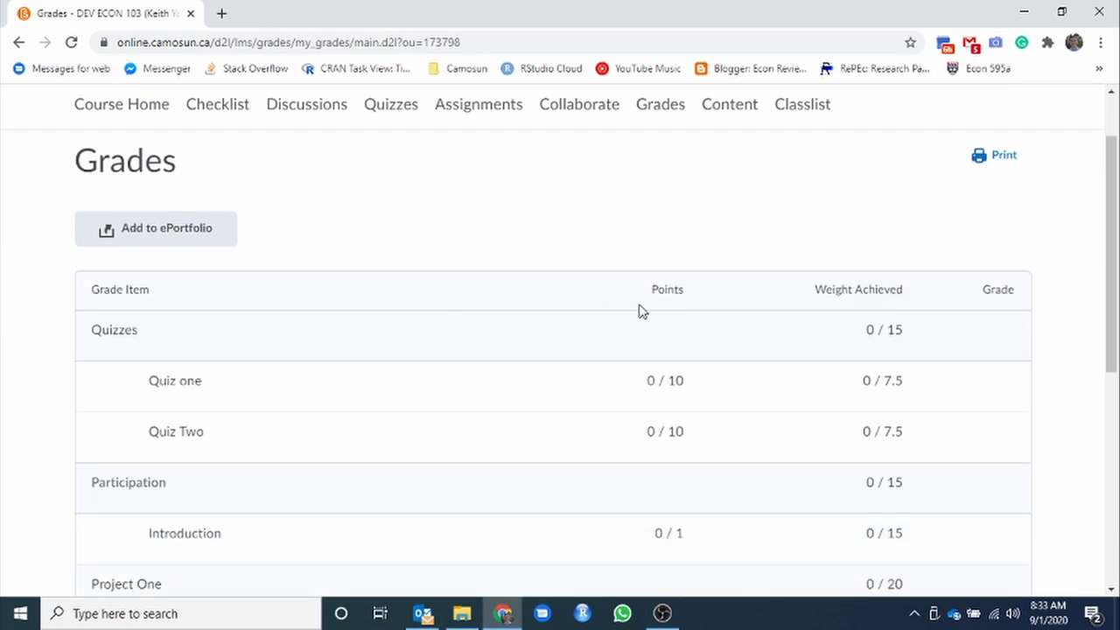
scroll(455, 312, "up", 1)
scroll(460, 307, "down", 2)
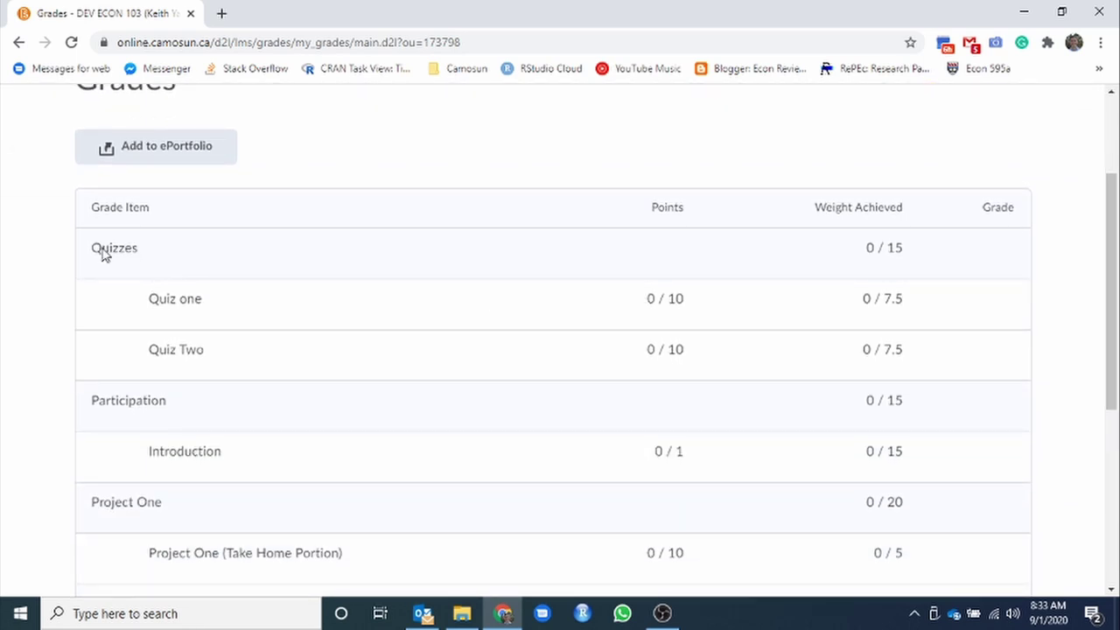
scroll(105, 254, "down", 1)
scroll(115, 303, "down", 3)
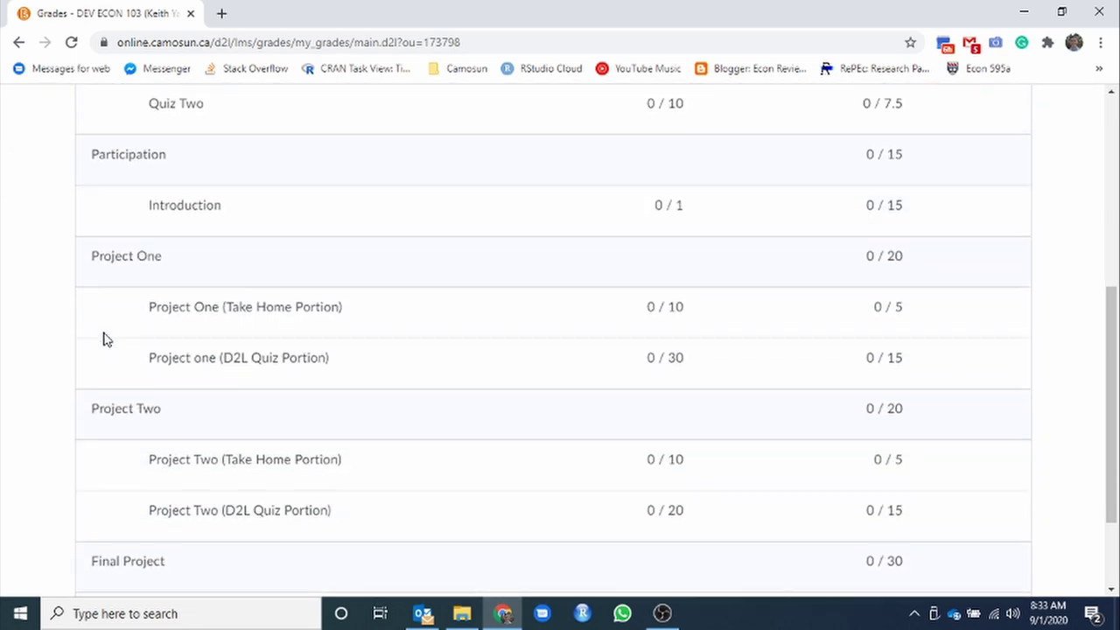
scroll(105, 411, "down", 1)
scroll(110, 424, "up", 3)
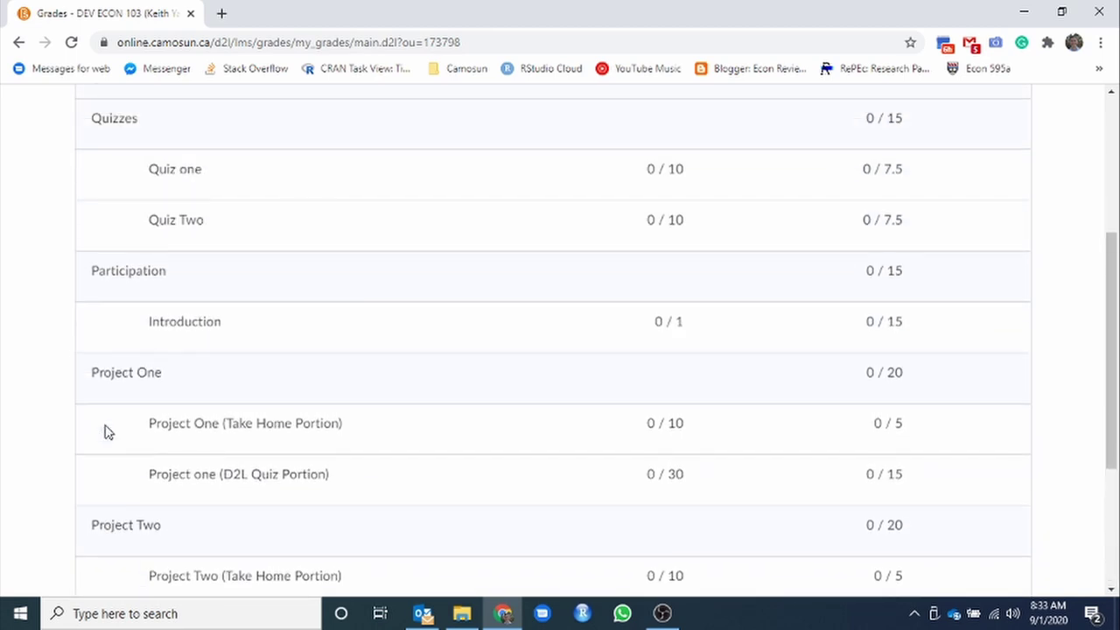
scroll(282, 238, "up", 1)
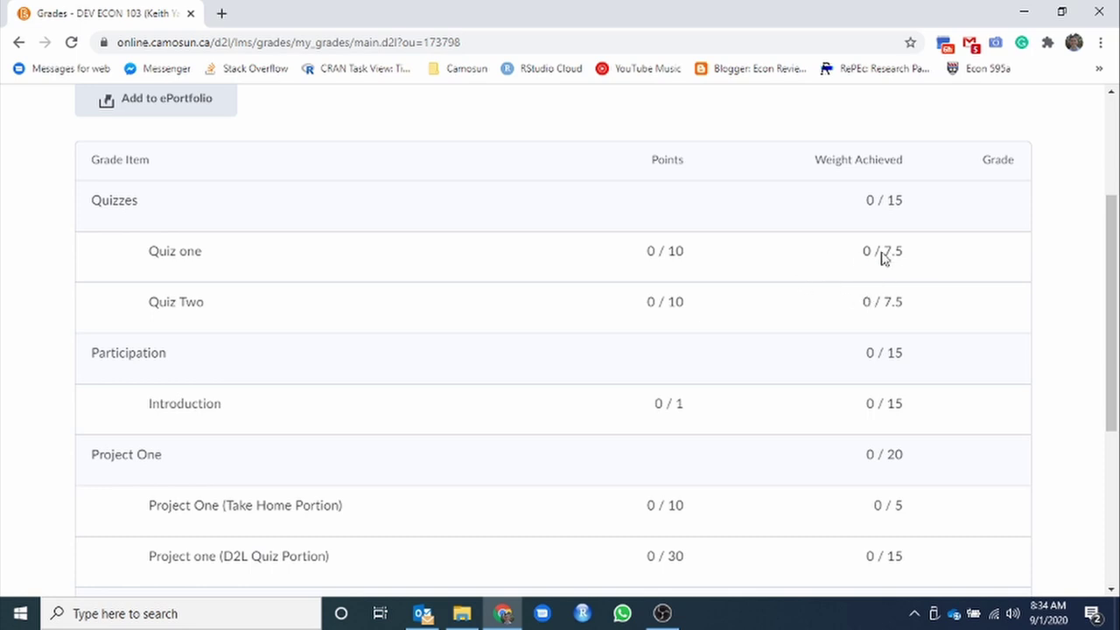
scroll(901, 222, "down", 2)
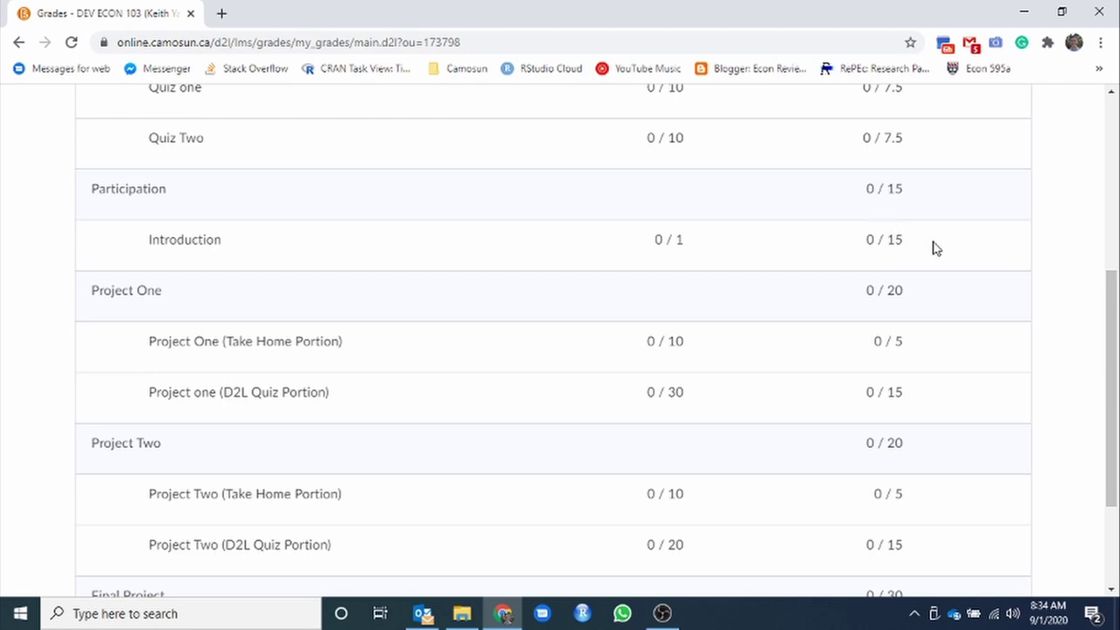
scroll(980, 236, "down", 2)
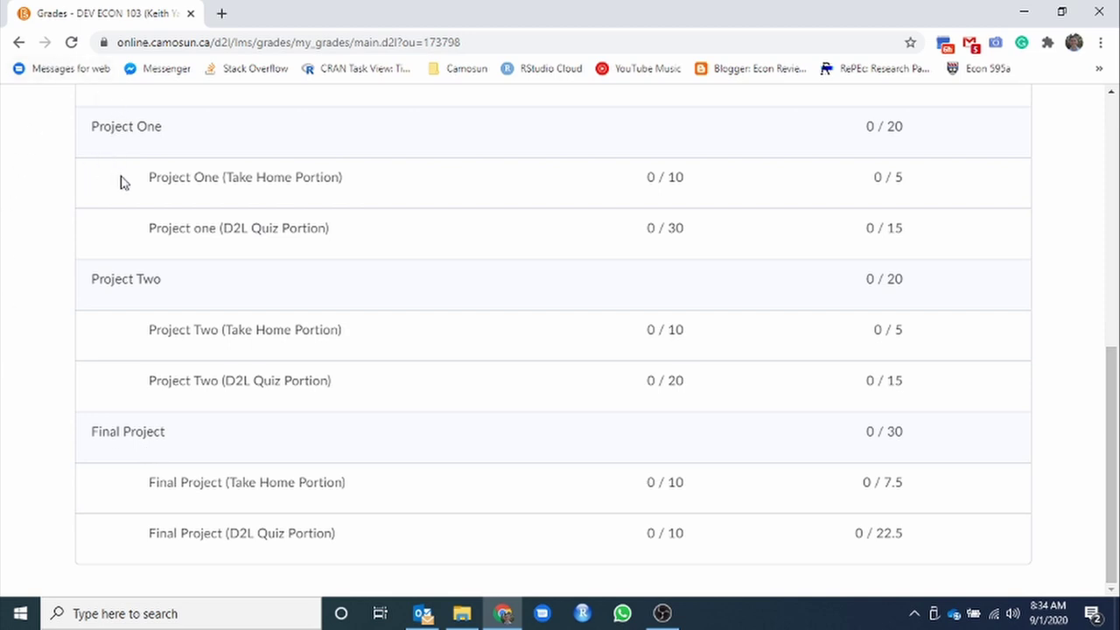
left_click_drag(161, 230, 340, 228)
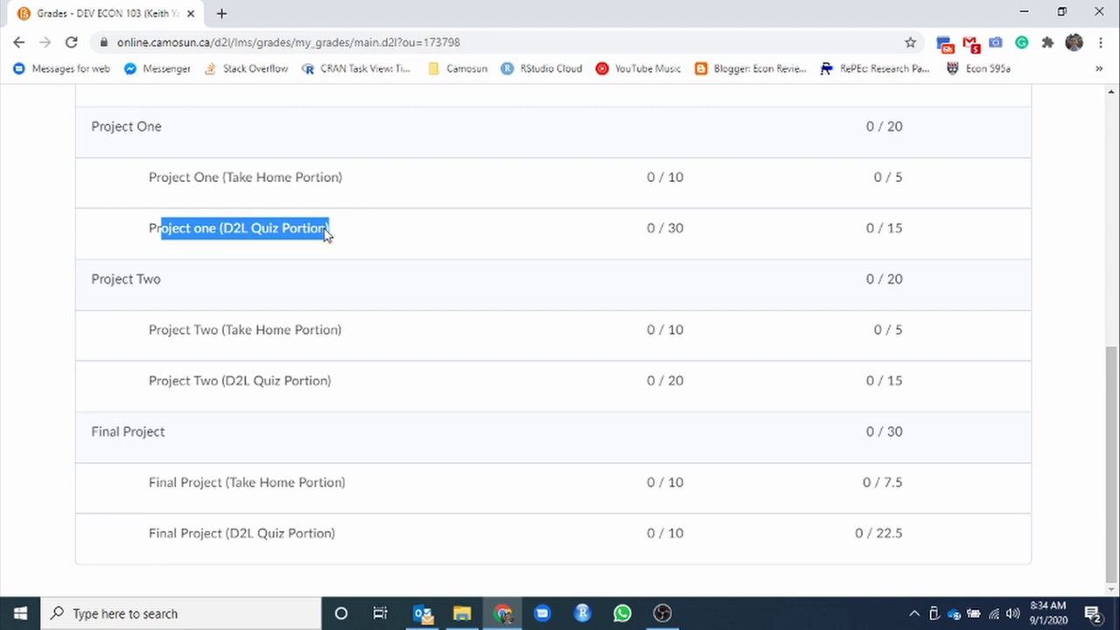
left_click(325, 231)
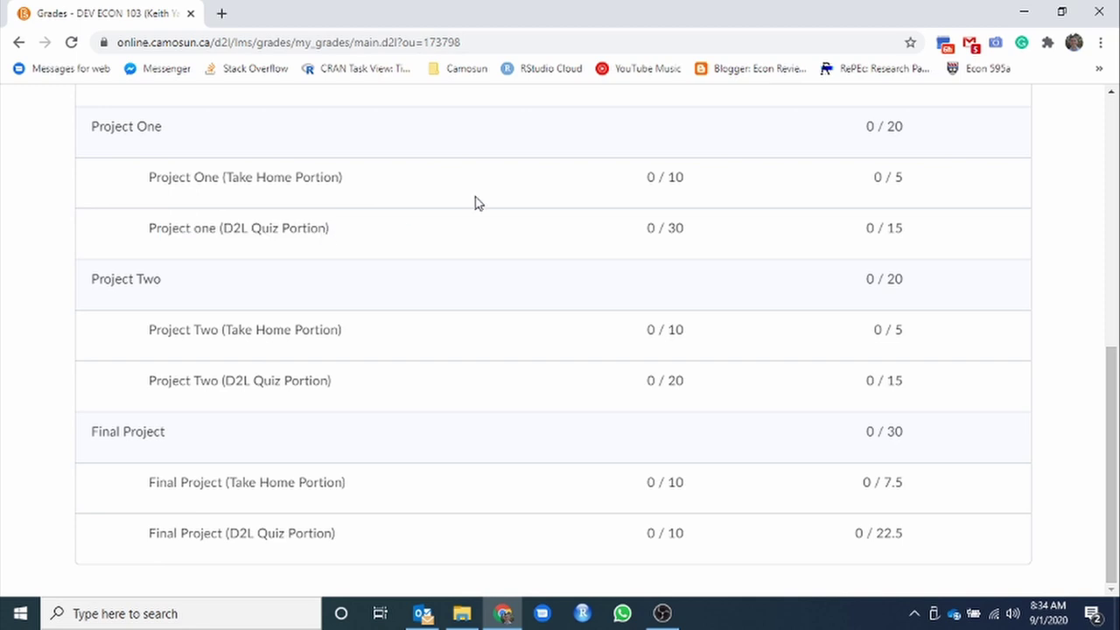
double_click(895, 230)
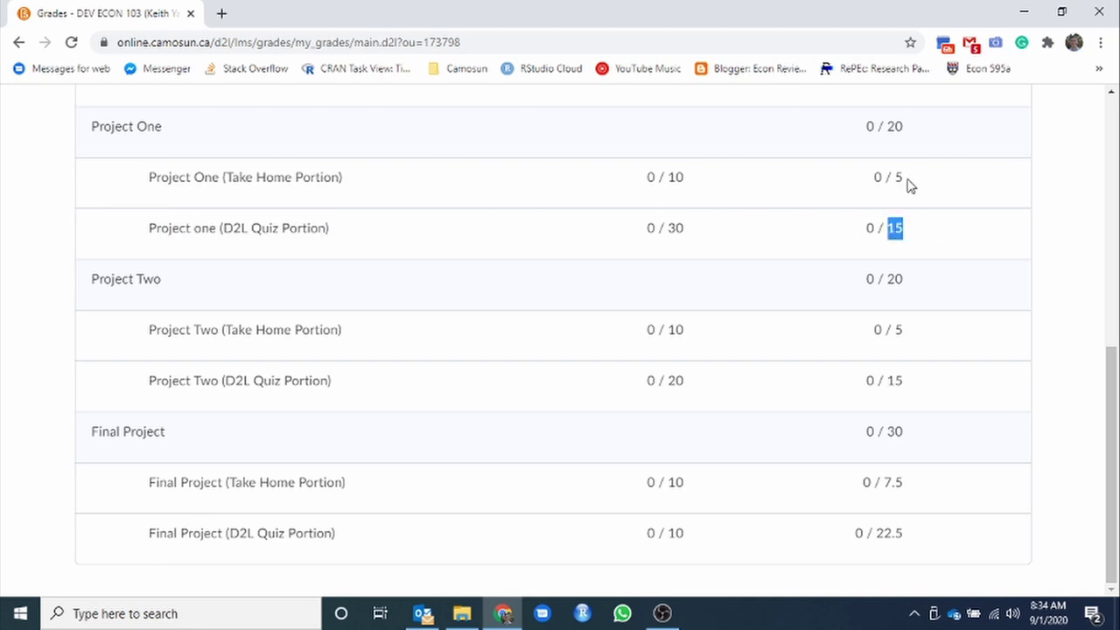
double_click(894, 128)
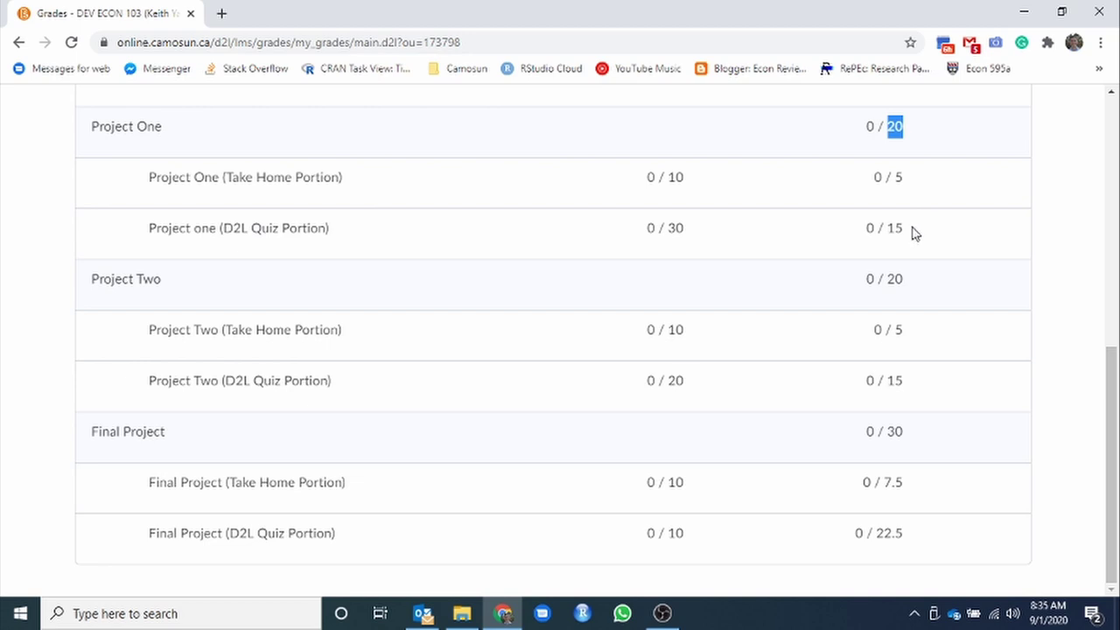
left_click(254, 178)
triple_click(894, 131)
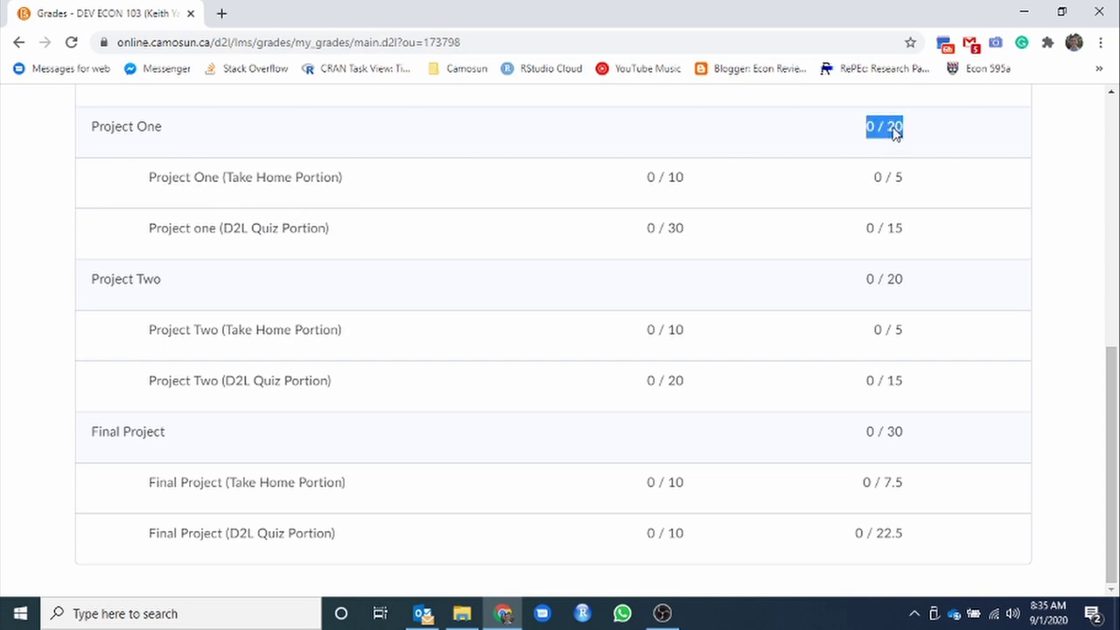
double_click(894, 282)
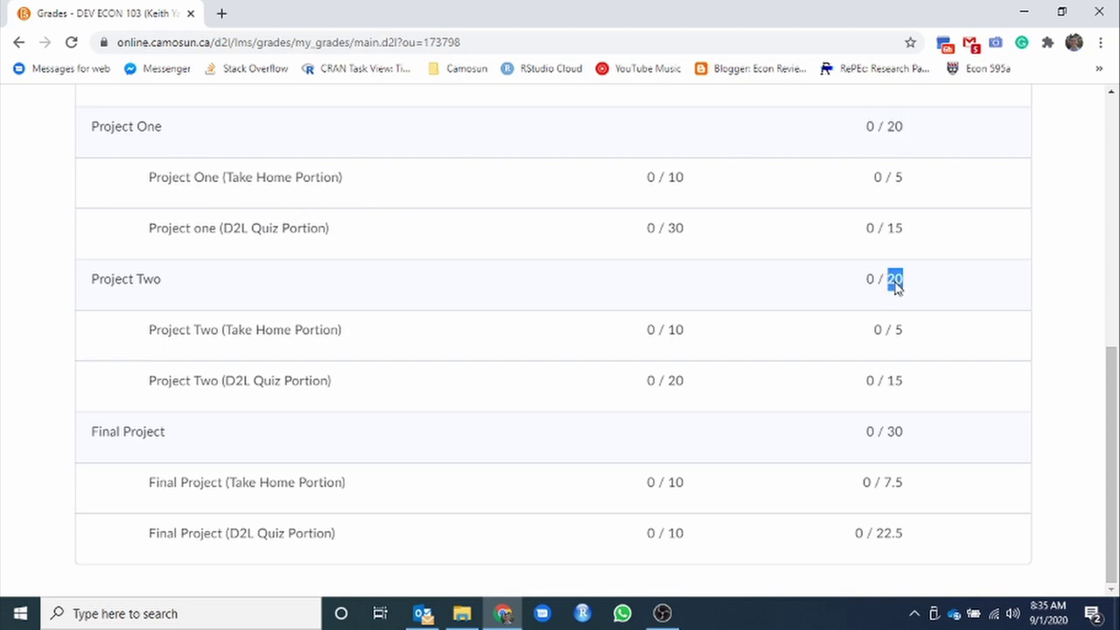
double_click(894, 433)
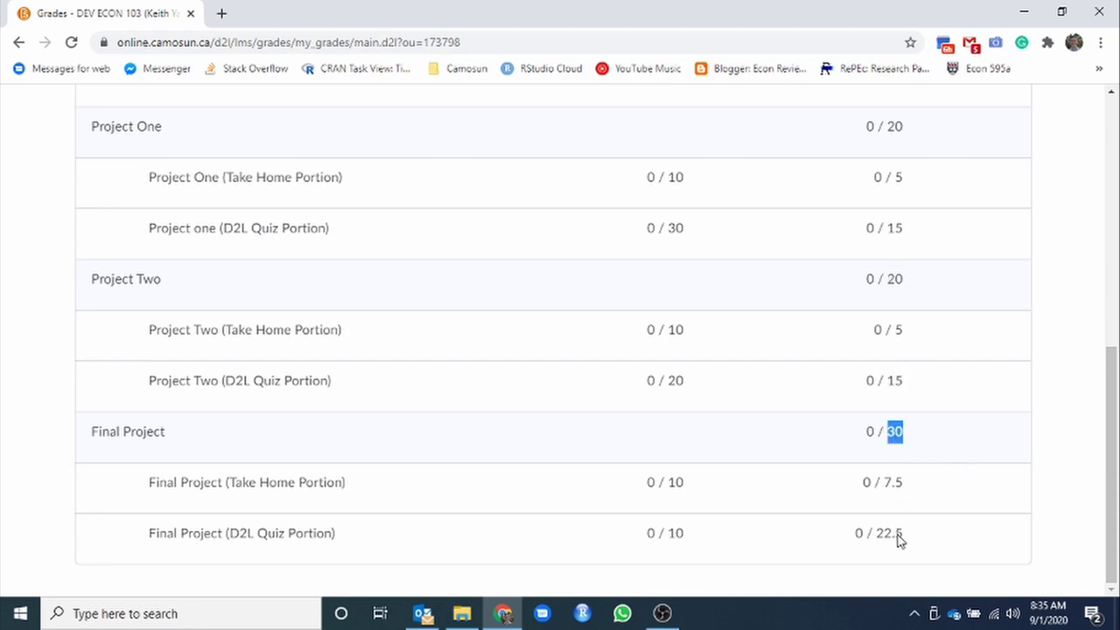
mouse_move(902, 536)
left_mouse_down()
mouse_move(847, 542)
mouse_move(899, 543)
left_mouse_up()
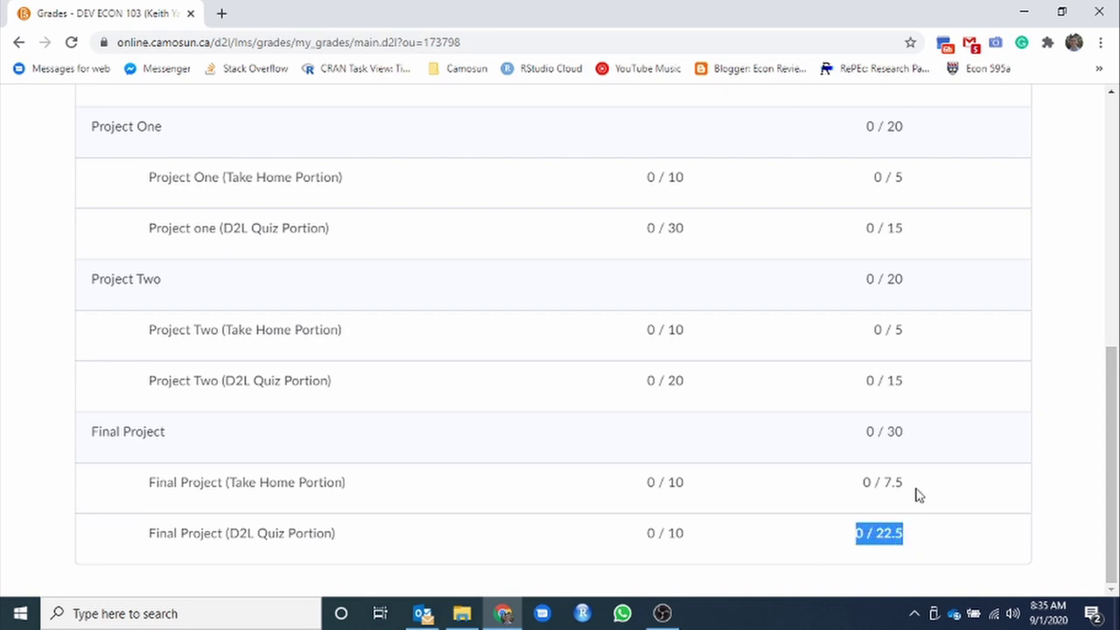
left_click_drag(915, 488, 857, 495)
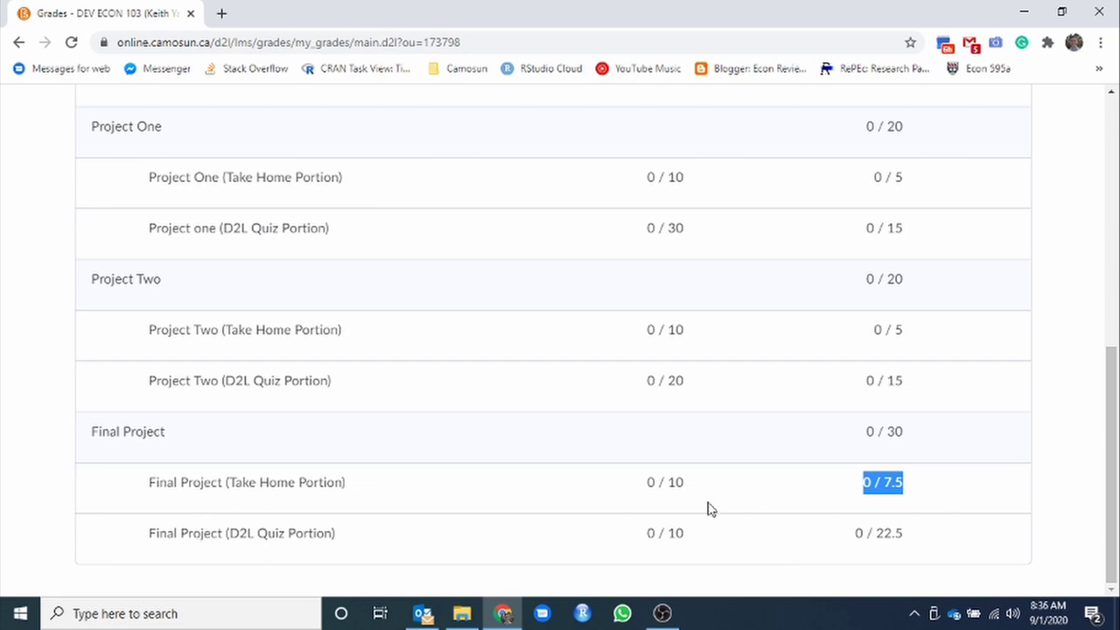
scroll(595, 437, "up", 4)
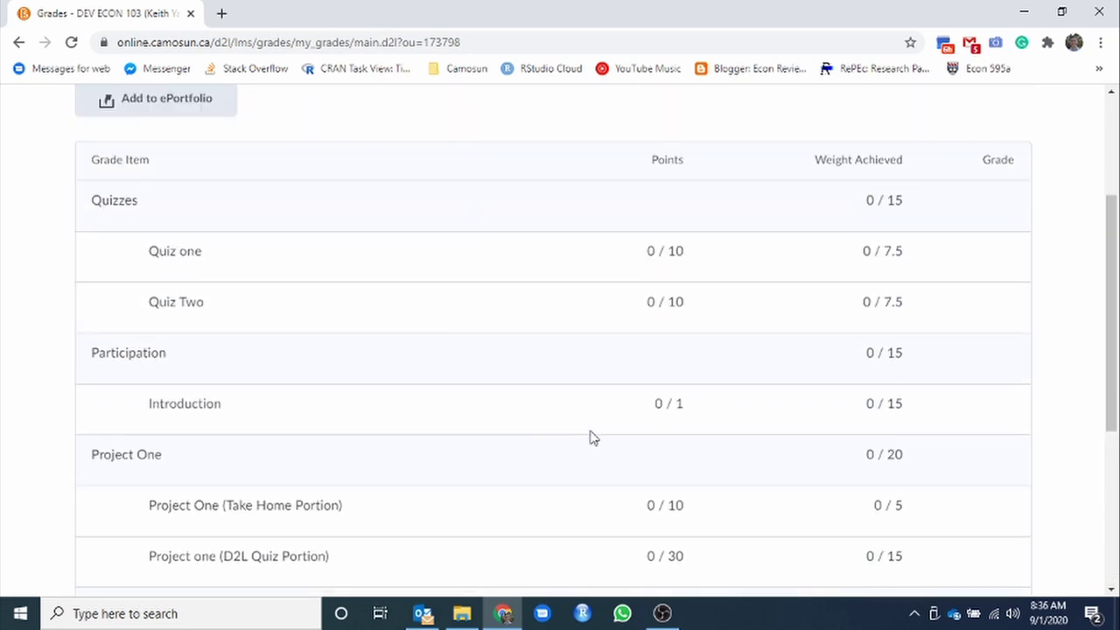
scroll(592, 437, "up", 3)
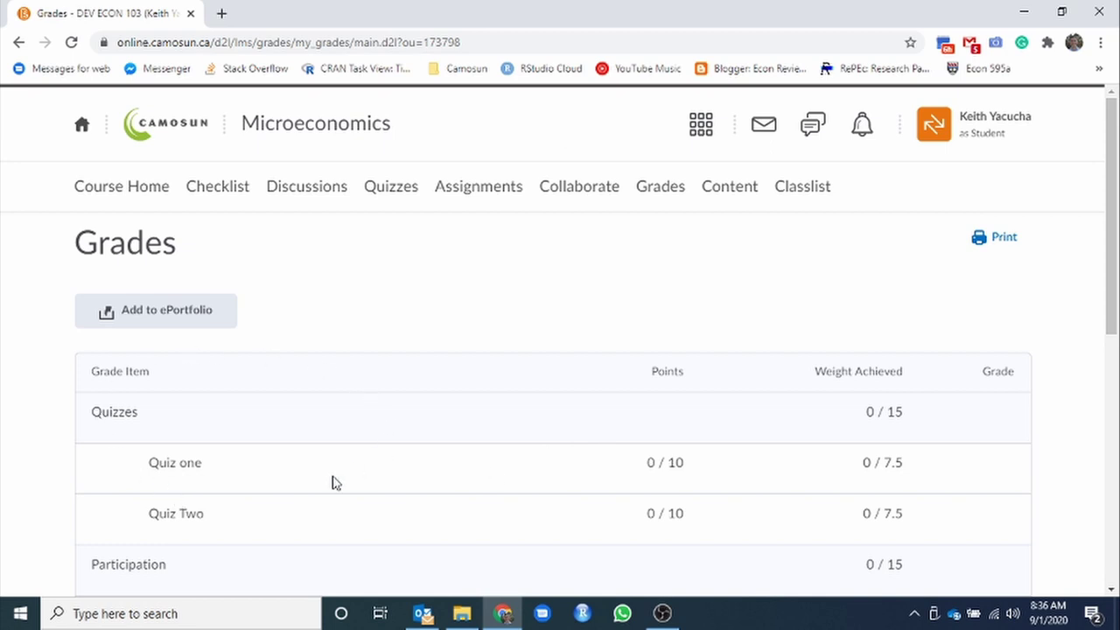
scroll(447, 357, "down", 10)
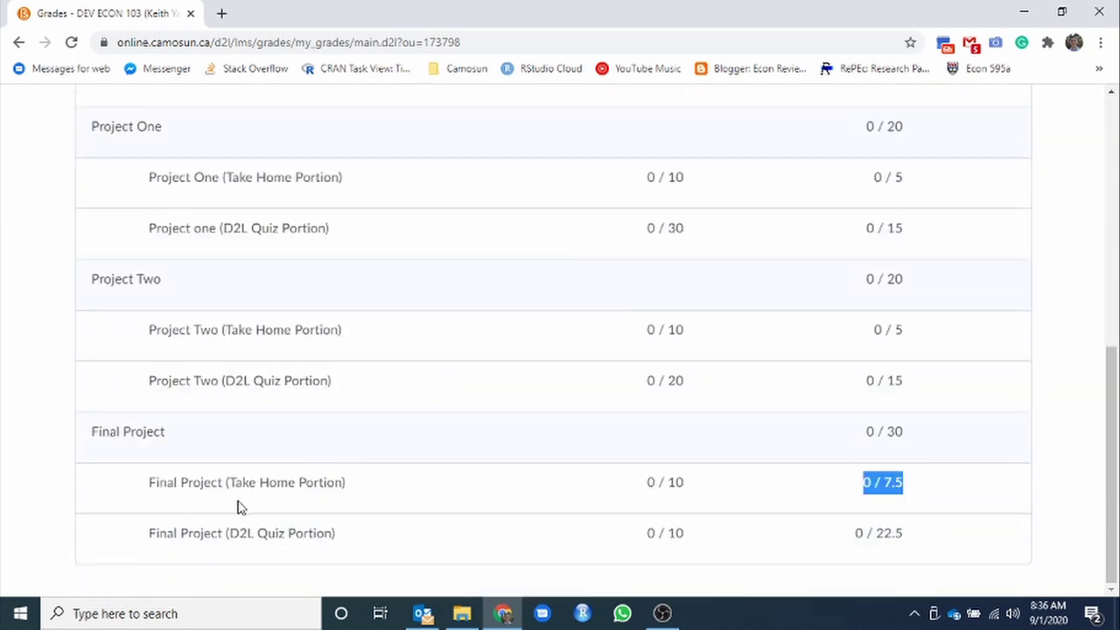
scroll(415, 456, "up", 10)
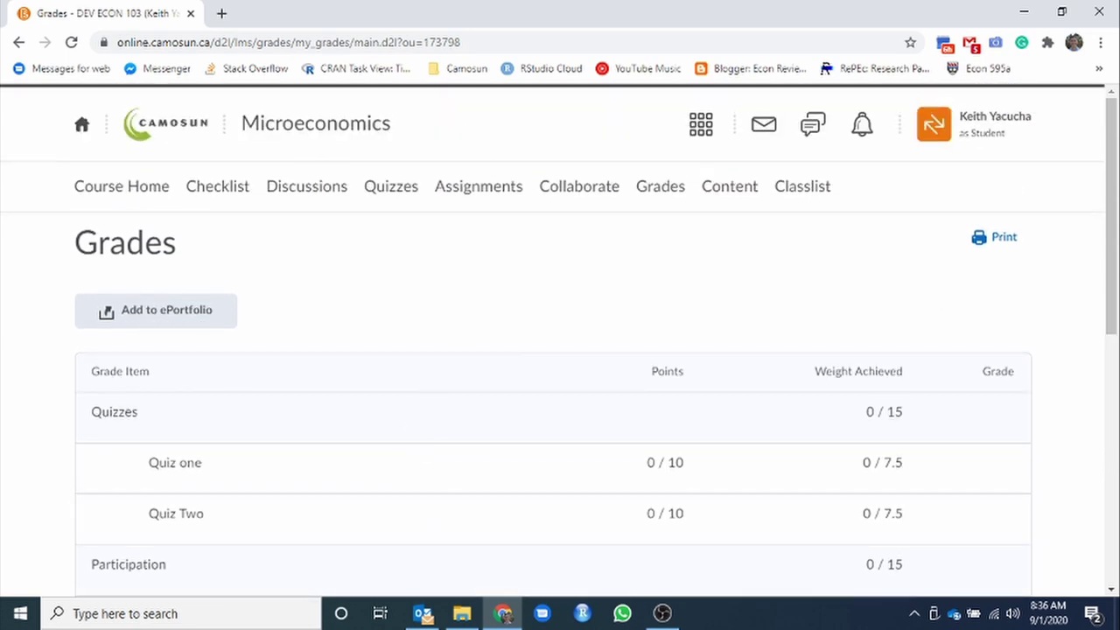
key("alt+Tab")
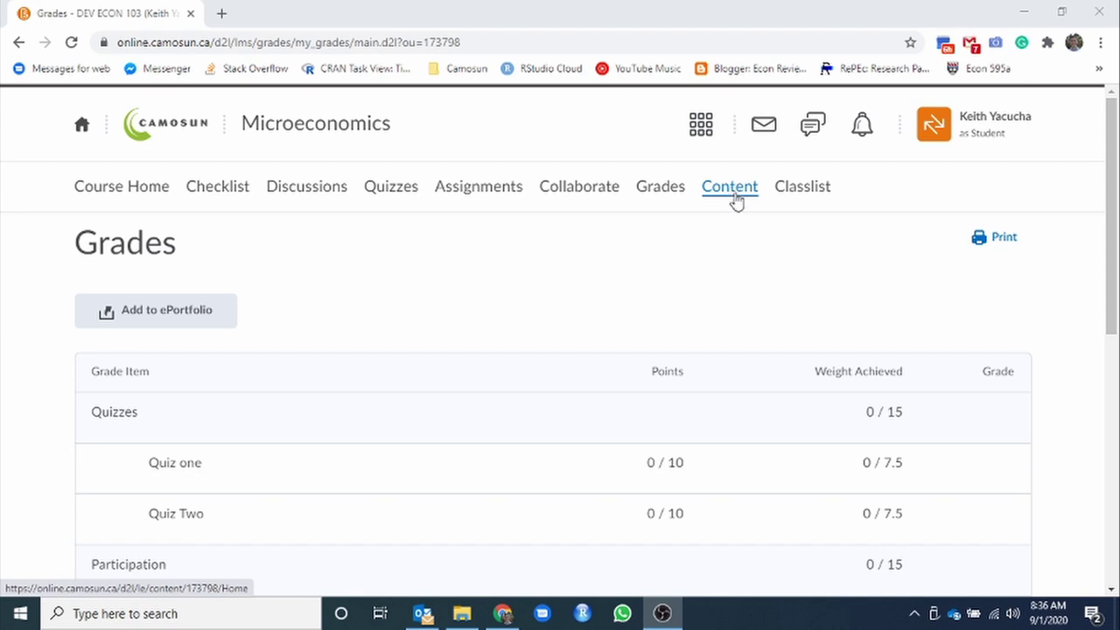
Open Content to show the Syllabus module with its one PDF, 100% complete
left_click(730, 201)
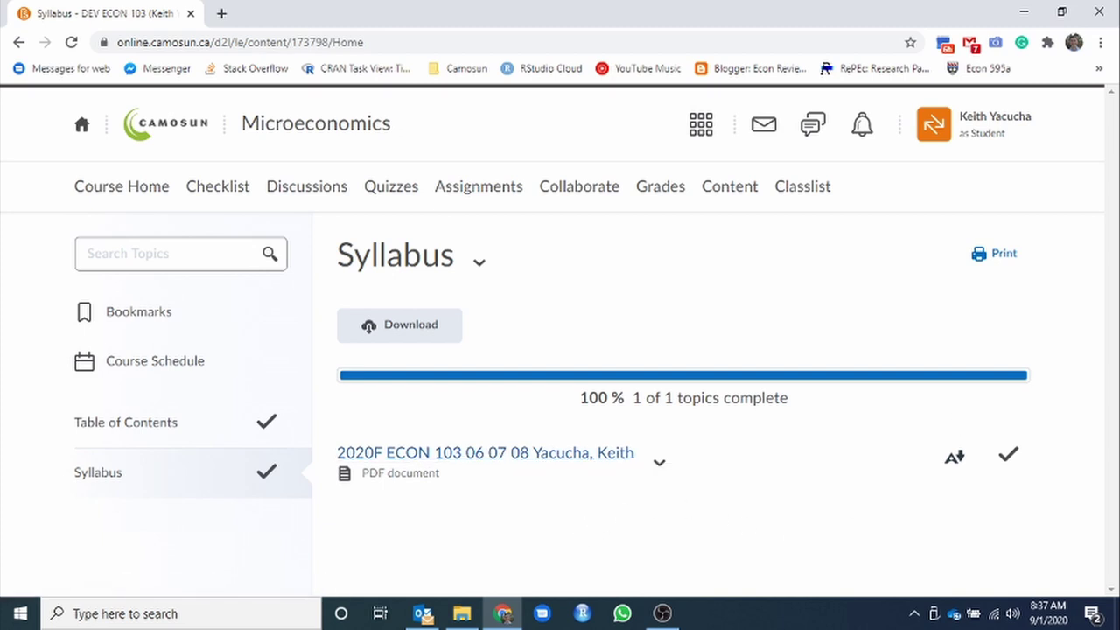
key("alt+Tab")
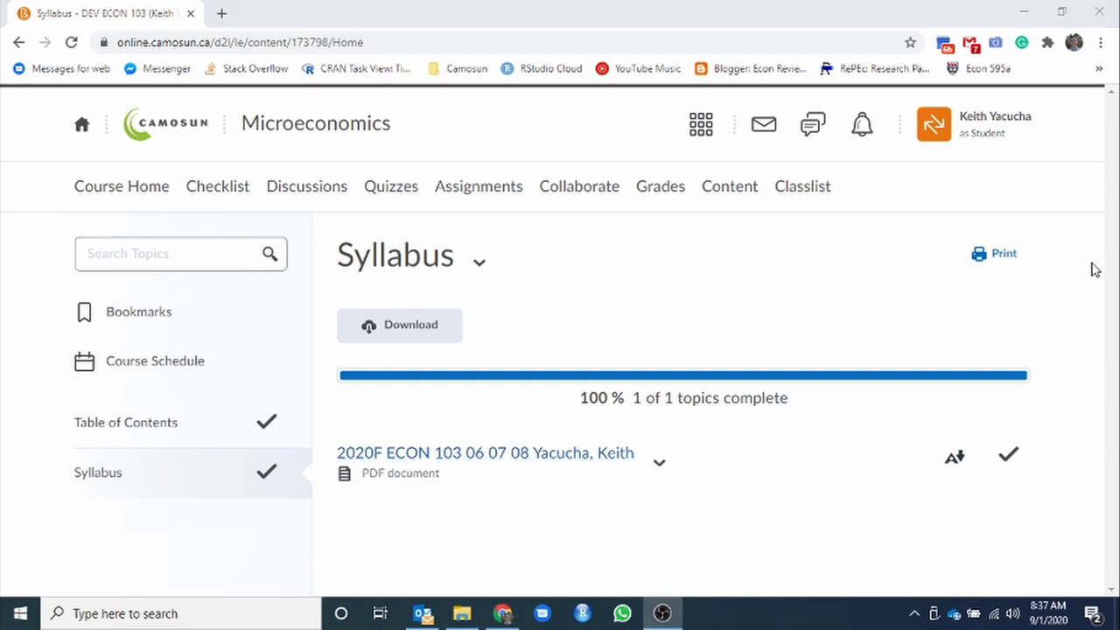
View the Classlist's single Instructor entry and dismiss the message popup without sending
left_click(816, 194)
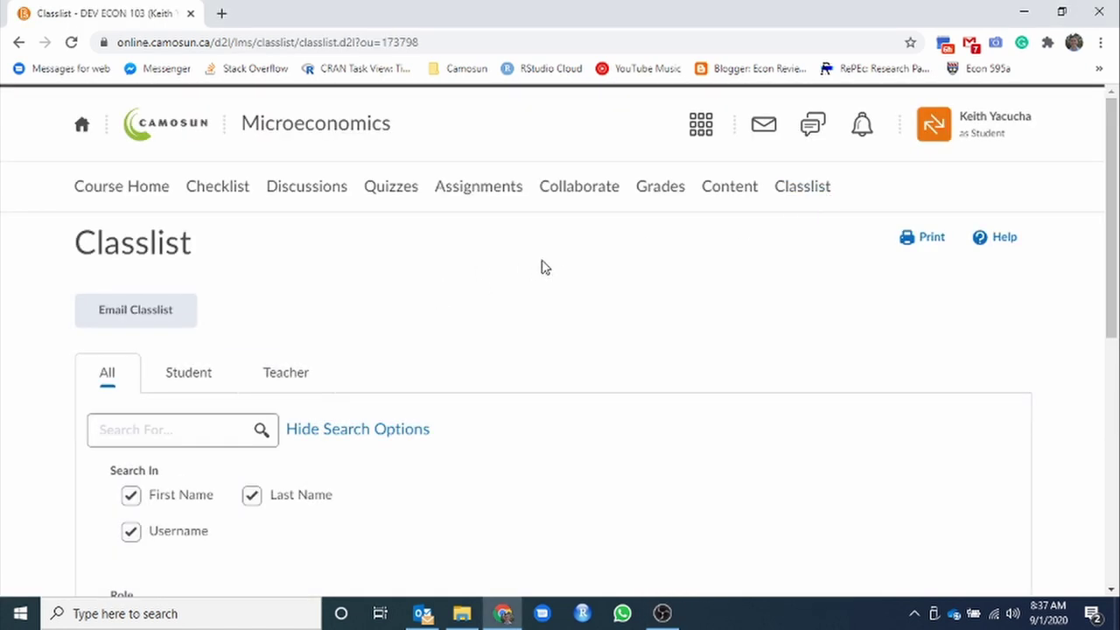
scroll(542, 266, "down", 6)
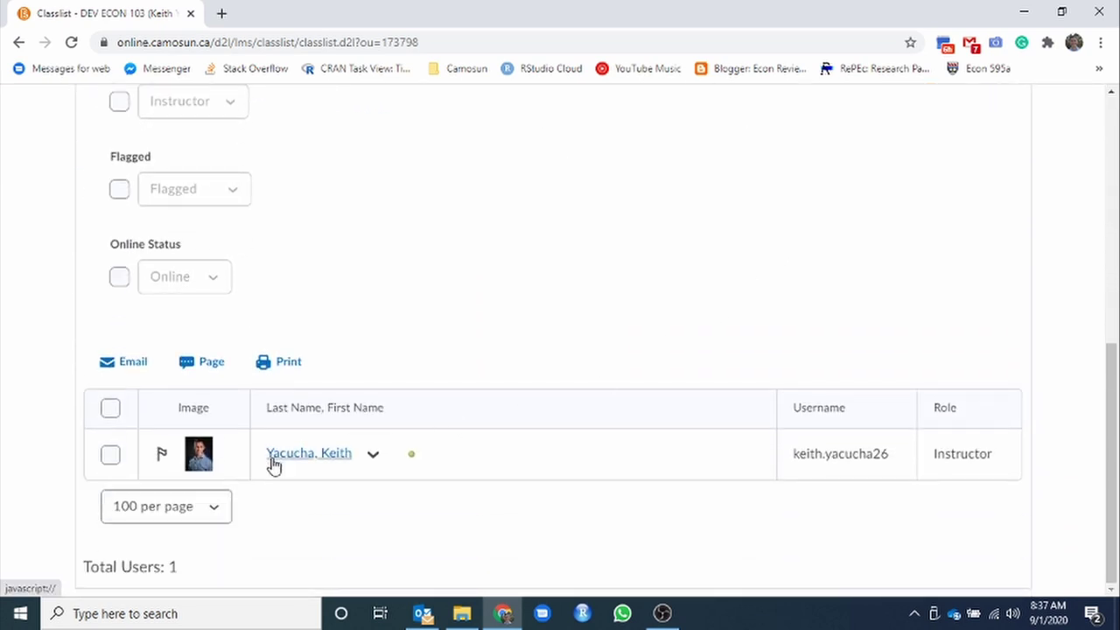
left_click(320, 458)
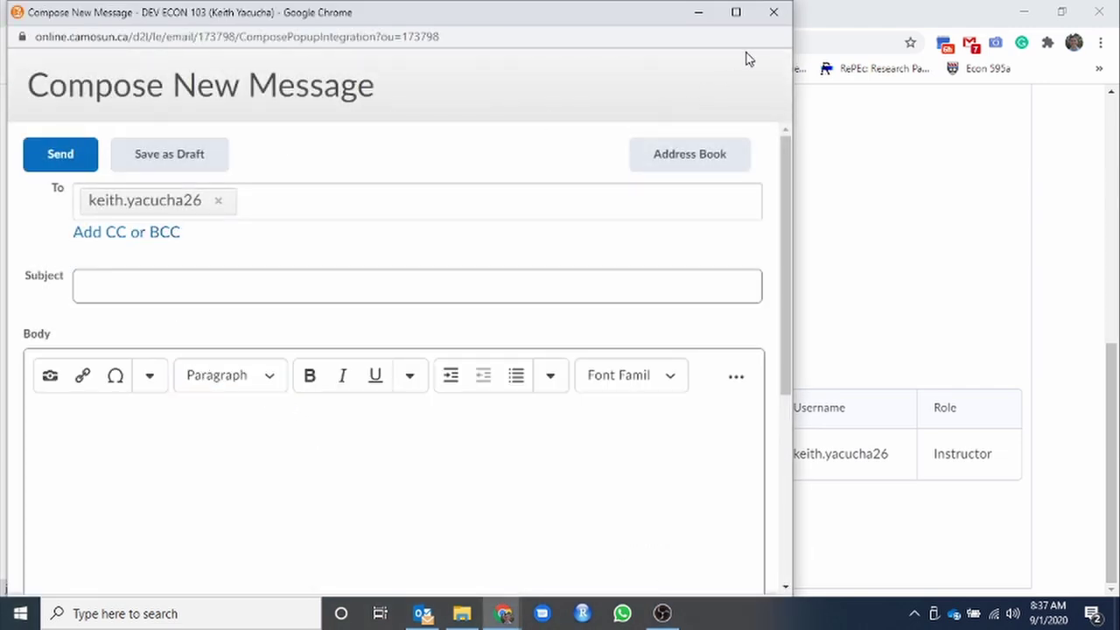
scroll(337, 203, "down", 4)
scroll(241, 372, "up", 5)
left_click(772, 10)
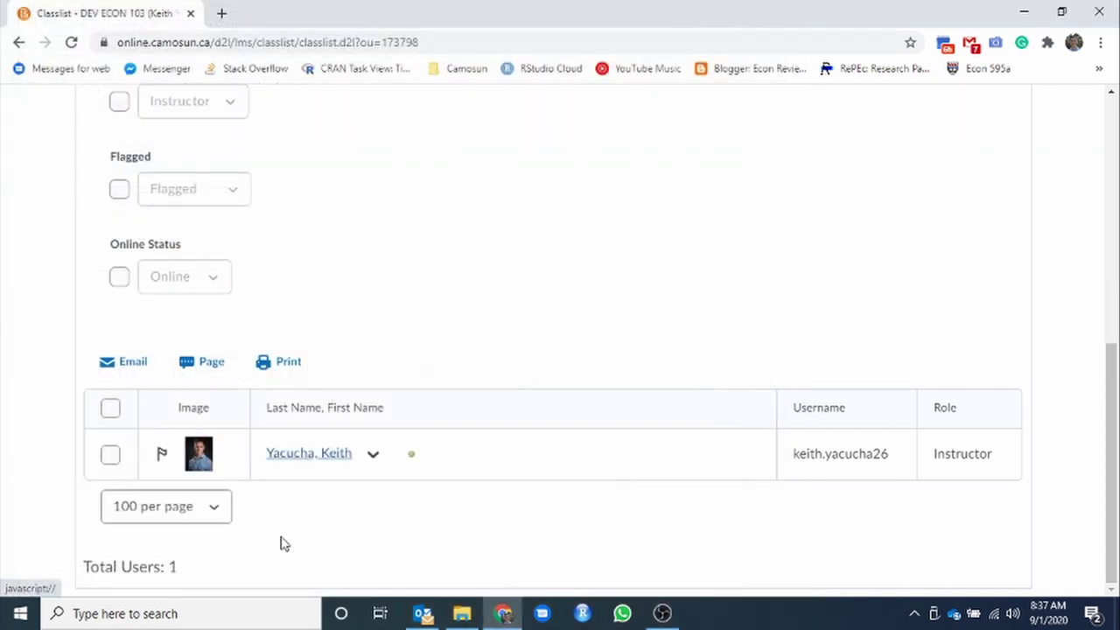
left_click(374, 455)
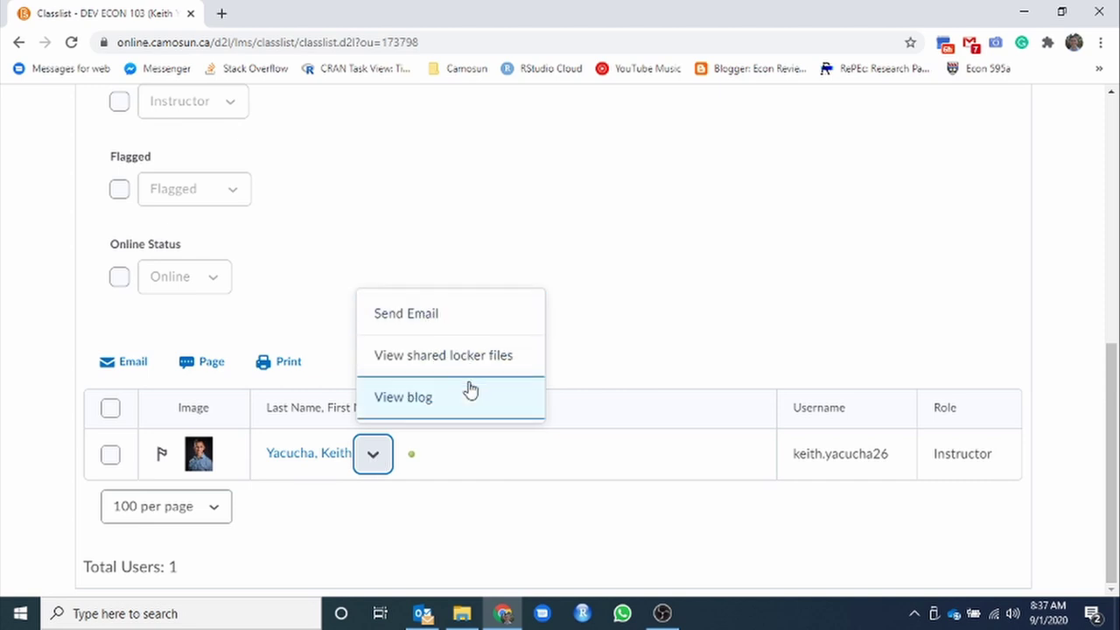
left_click(466, 541)
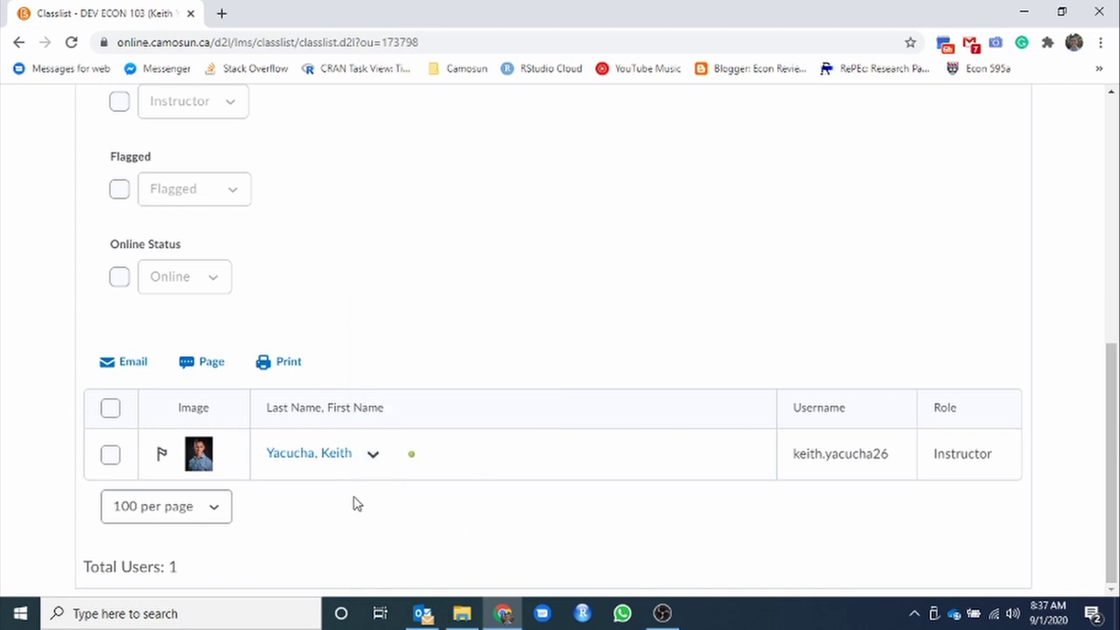
left_click(372, 455)
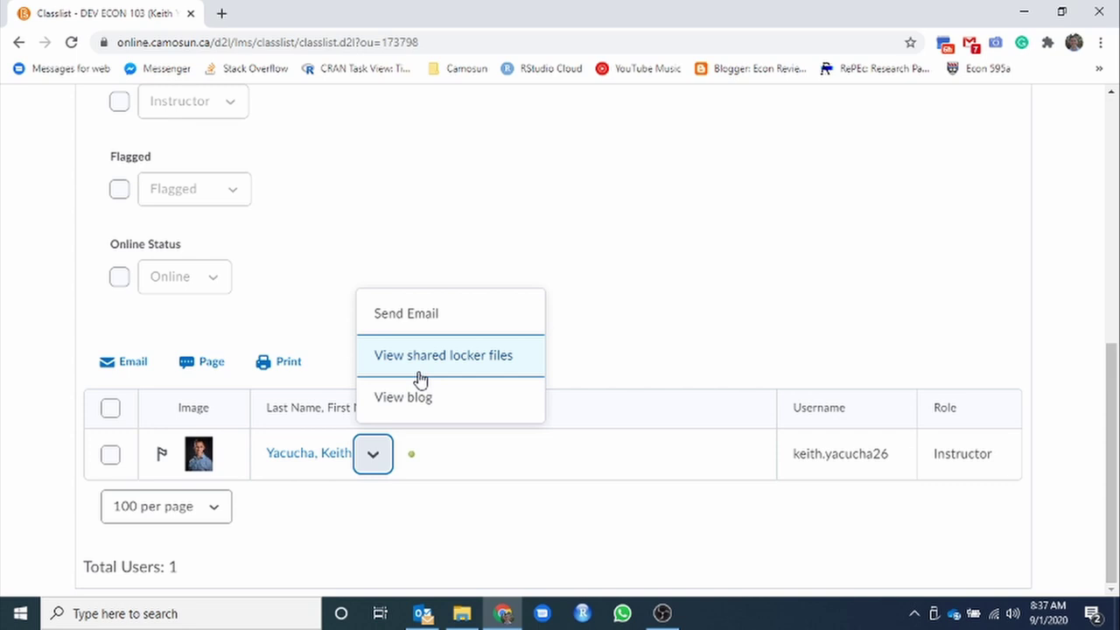
left_click(452, 245)
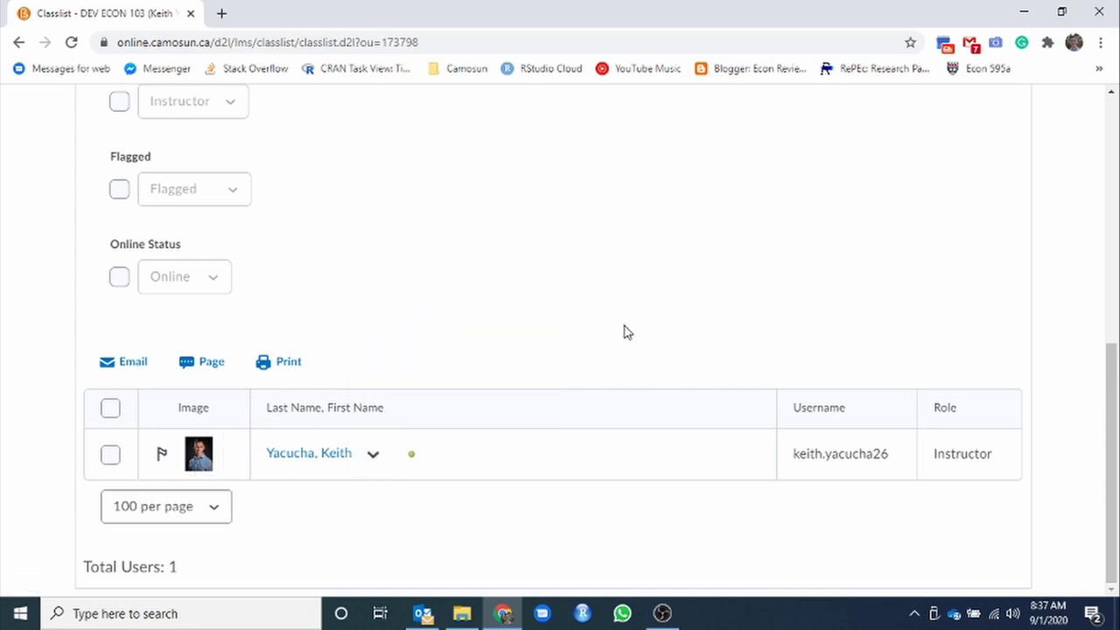
scroll(639, 335, "up", 6)
scroll(682, 415, "down", 6)
scroll(740, 470, "up", 6)
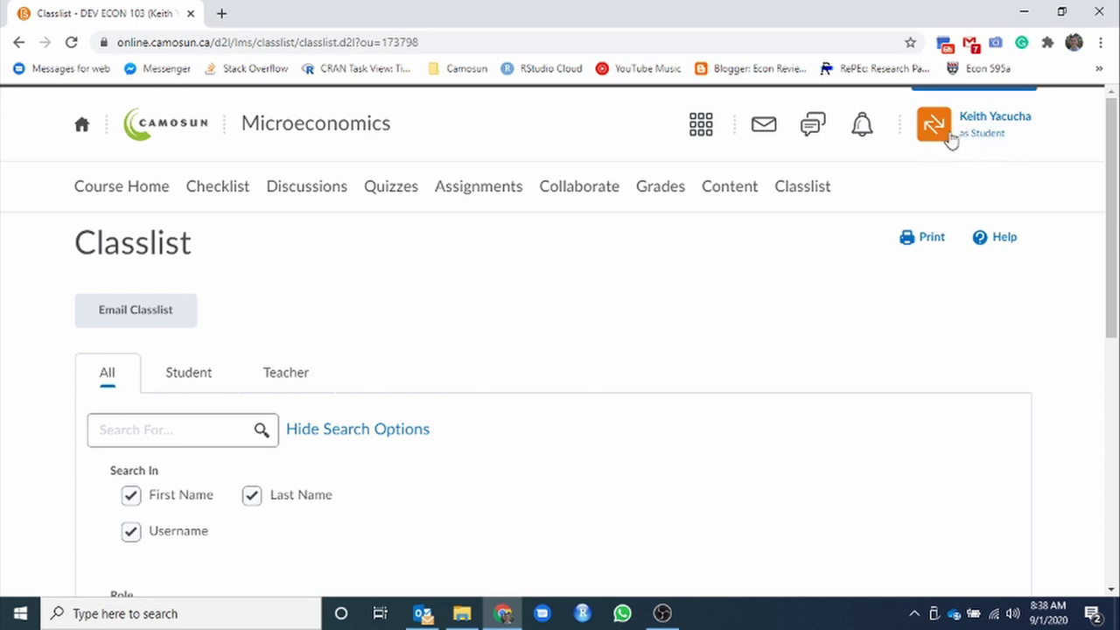
Open the Edit My User Profile page from the account menu
left_click(963, 132)
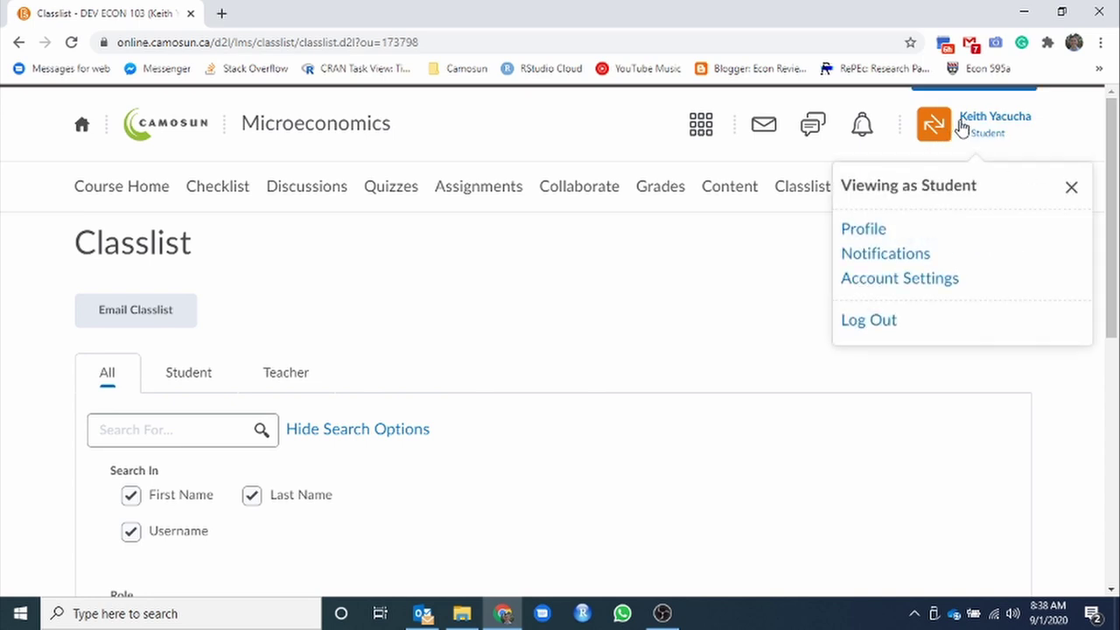
left_click(866, 235)
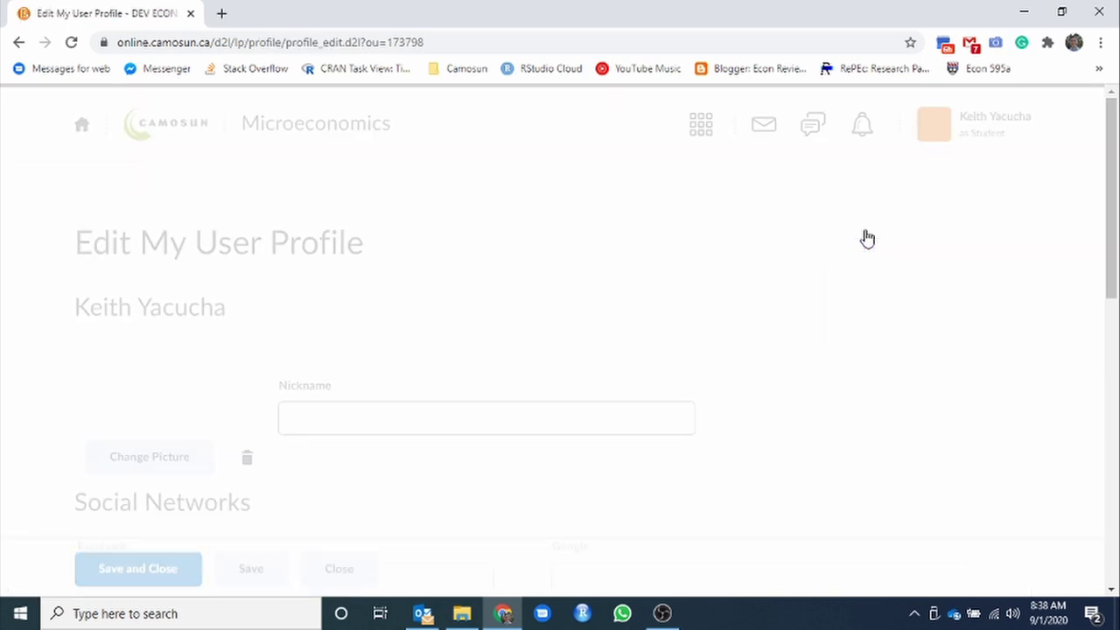
scroll(367, 350, "down", 1)
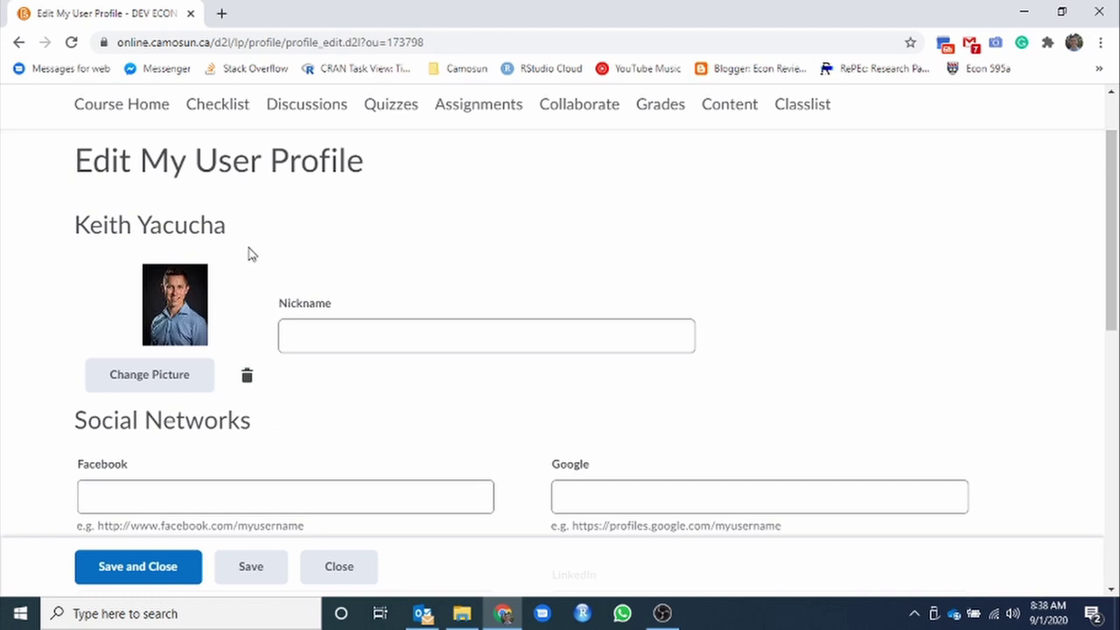
scroll(248, 254, "down", 1)
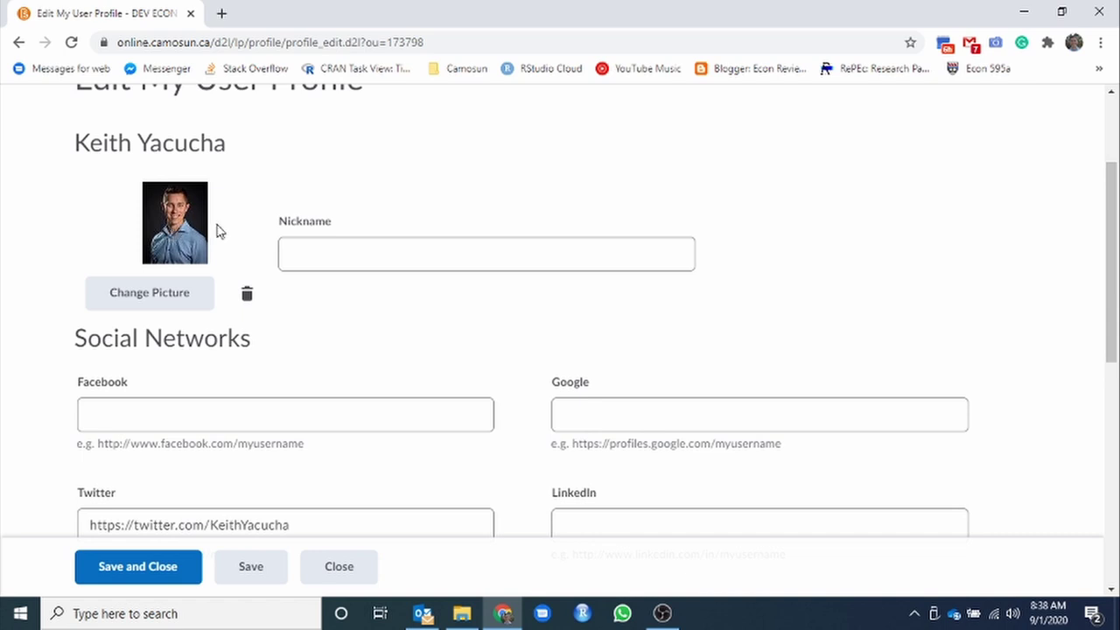
Review the profile's nickname, contact, education and personal info fields
left_click(523, 248)
scroll(303, 230, "down", 2)
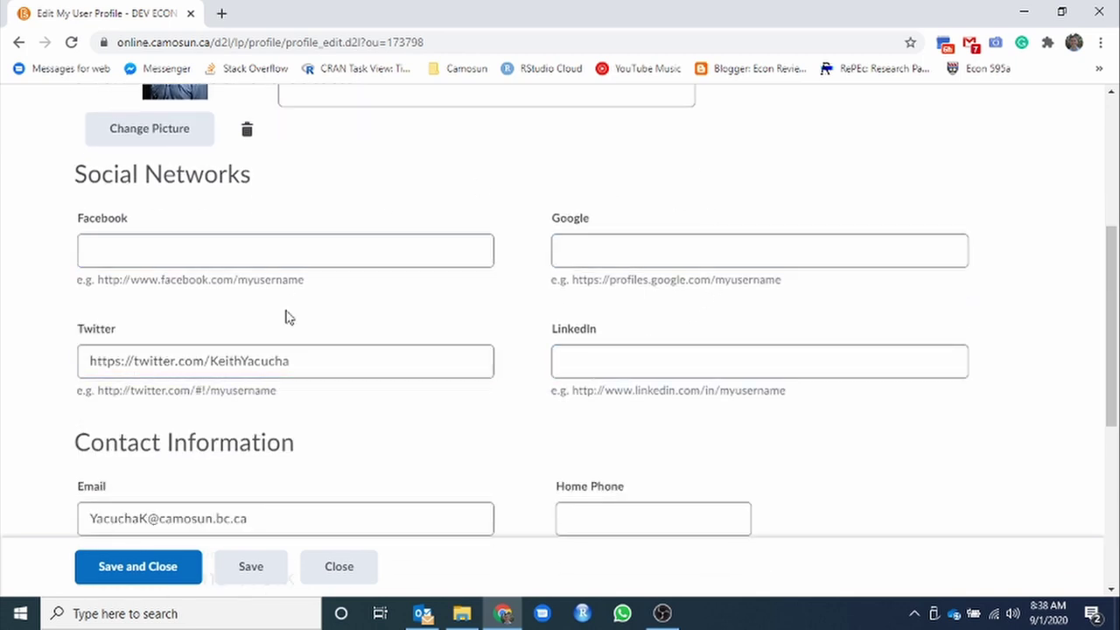
scroll(709, 243, "down", 3)
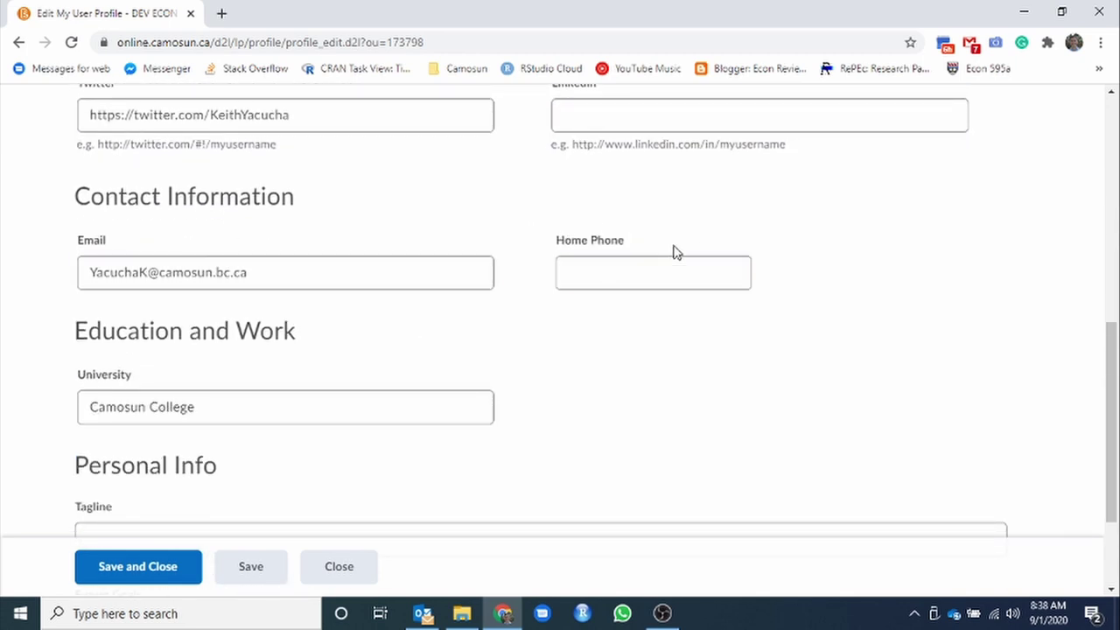
scroll(669, 280, "down", 2)
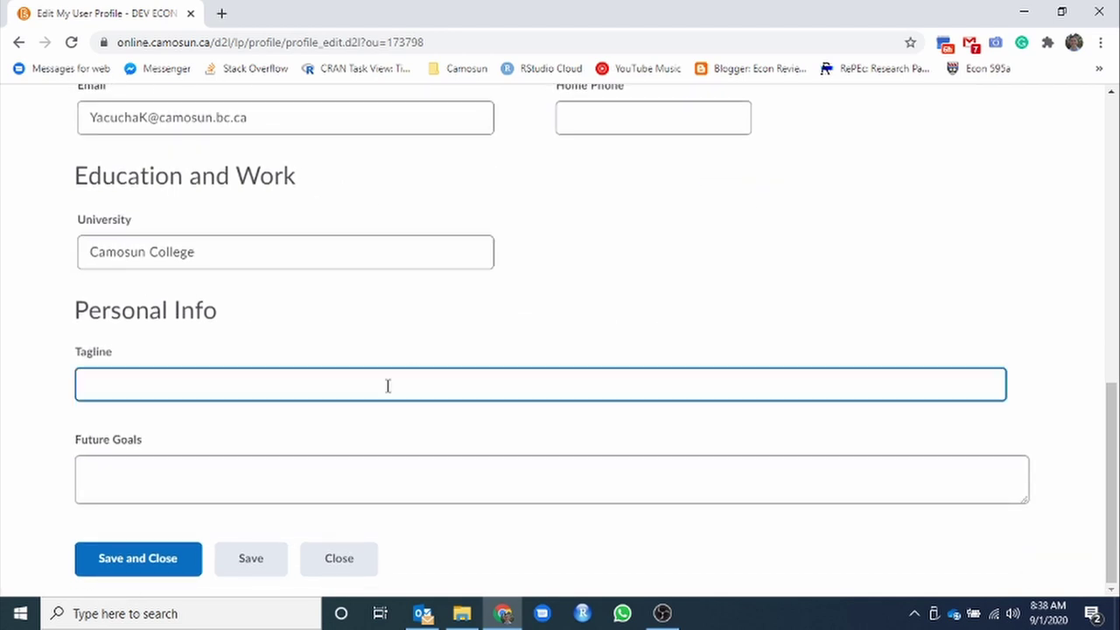
scroll(183, 383, "up", 1)
scroll(183, 383, "up", 5)
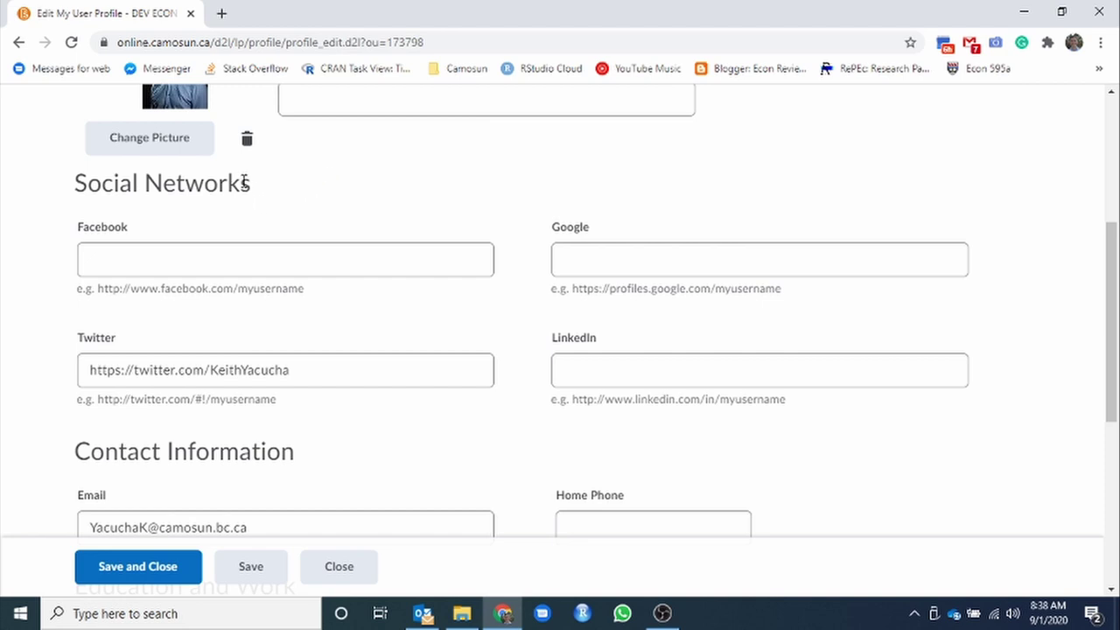
scroll(302, 351, "up", 3)
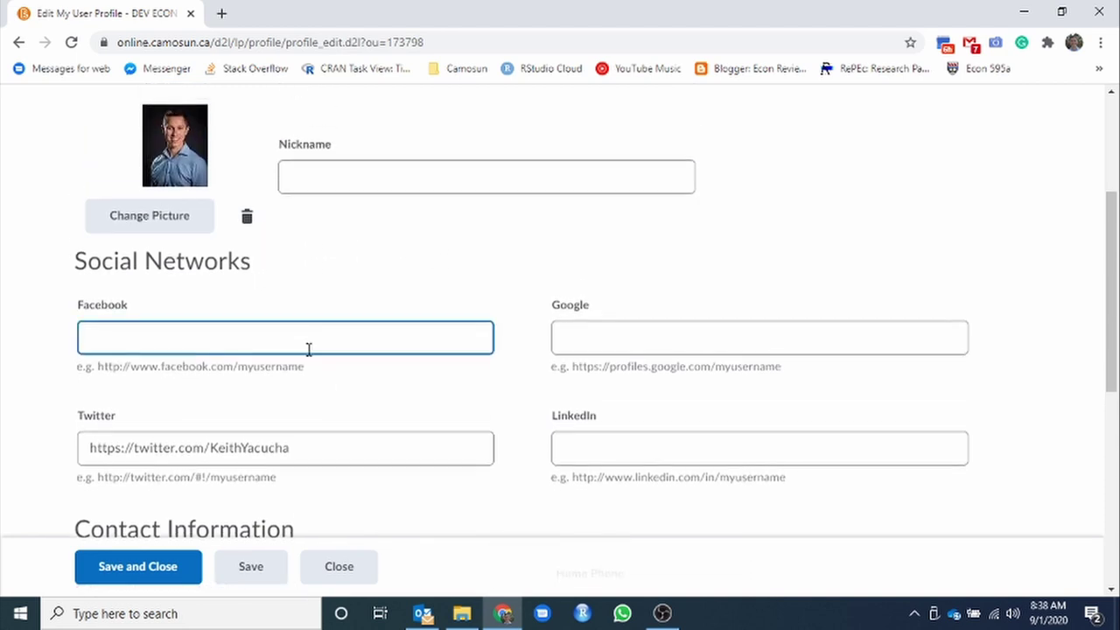
scroll(505, 271, "down", 2)
Highlight the Social Networks heading, then save and close the profile
double_click(204, 271)
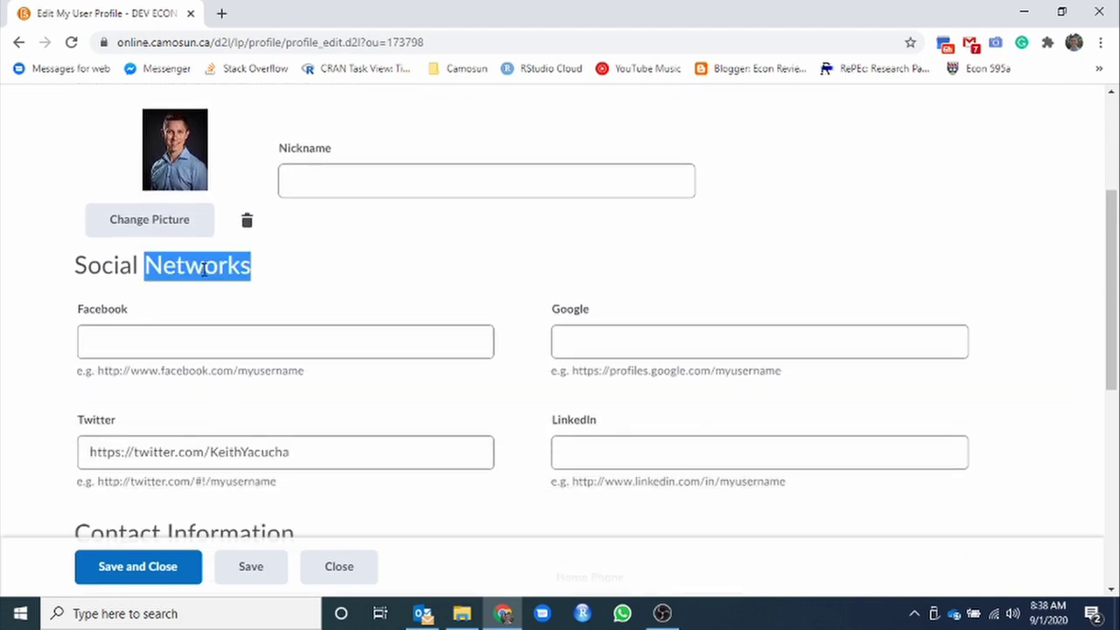
left_click(358, 268)
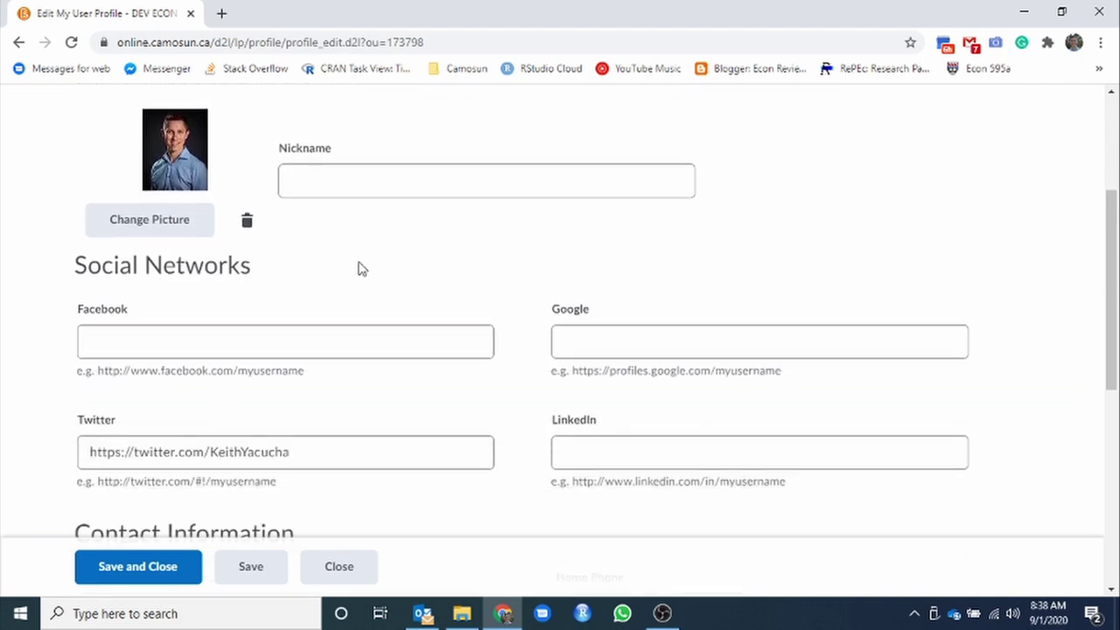
scroll(358, 269, "down", 6)
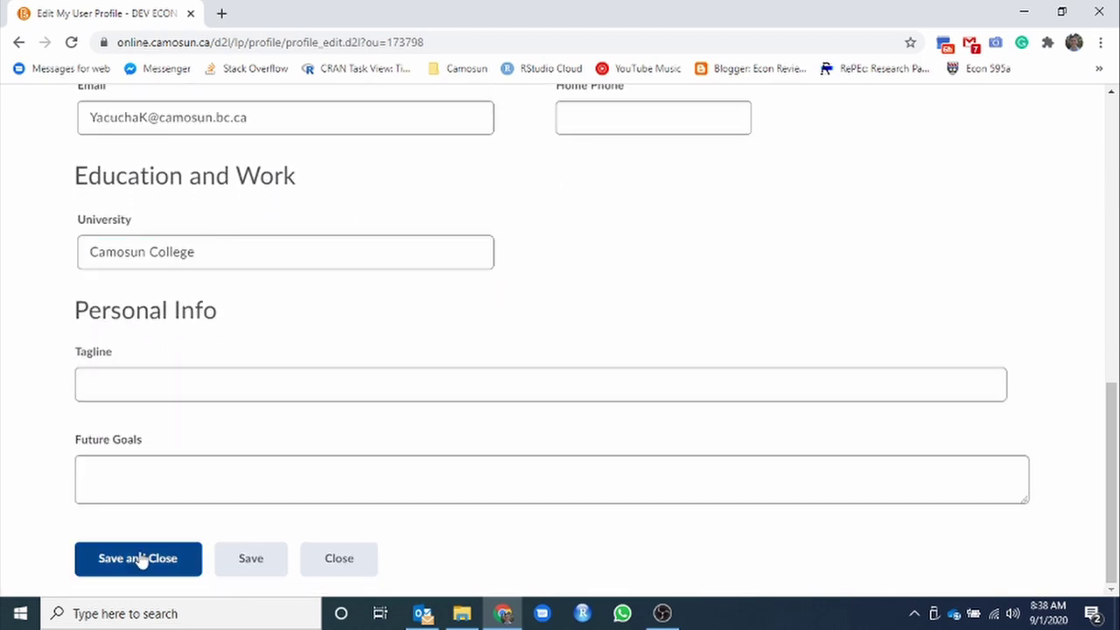
left_click(154, 564)
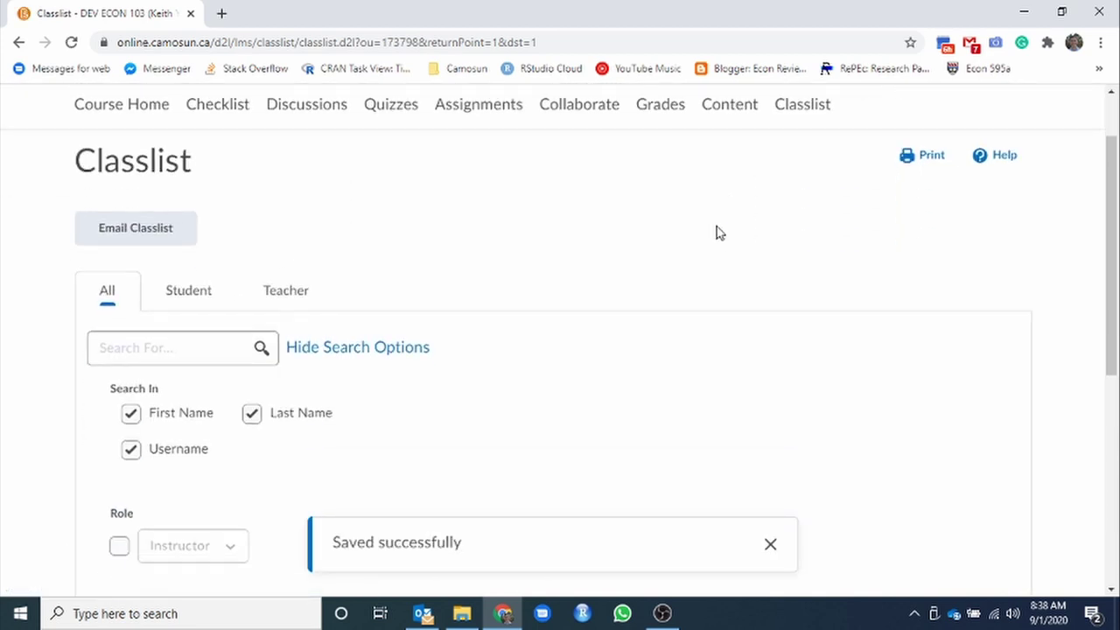
Return to the top of the Classlist showing the Saved successfully confirmation
scroll(743, 232, "up", 1)
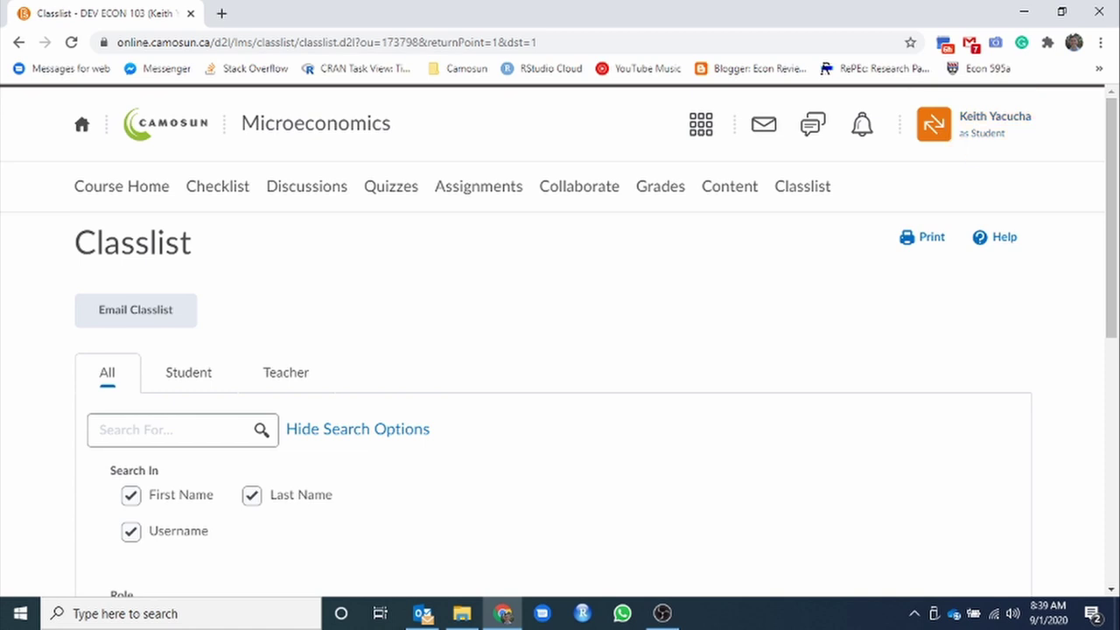
key("alt+Tab")
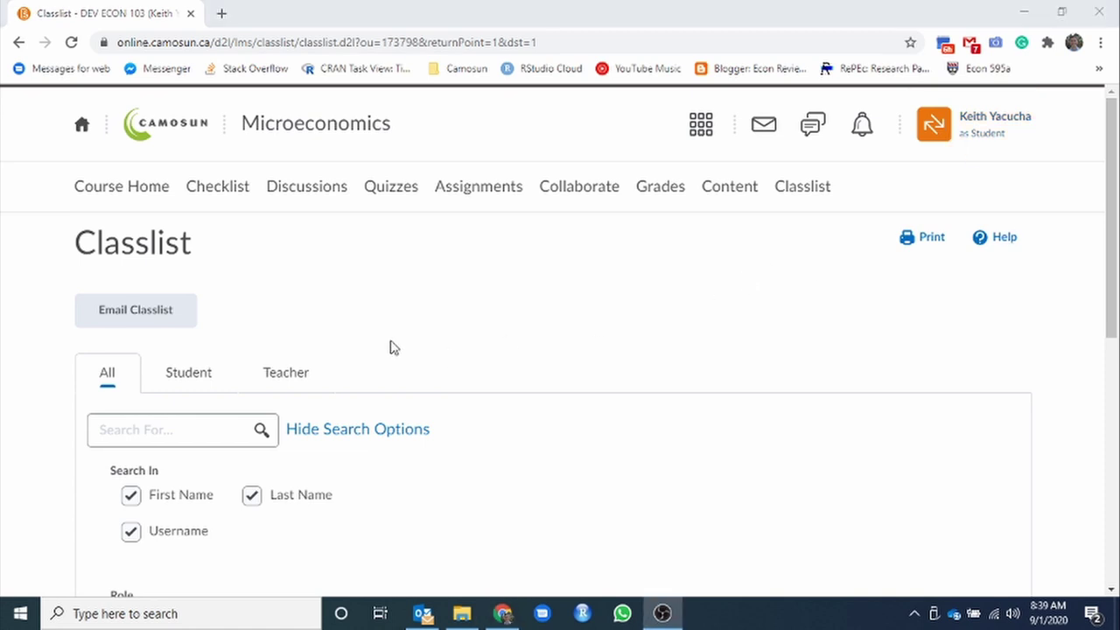
Open Course Home and scroll down through the Welcome news item
left_click(97, 190)
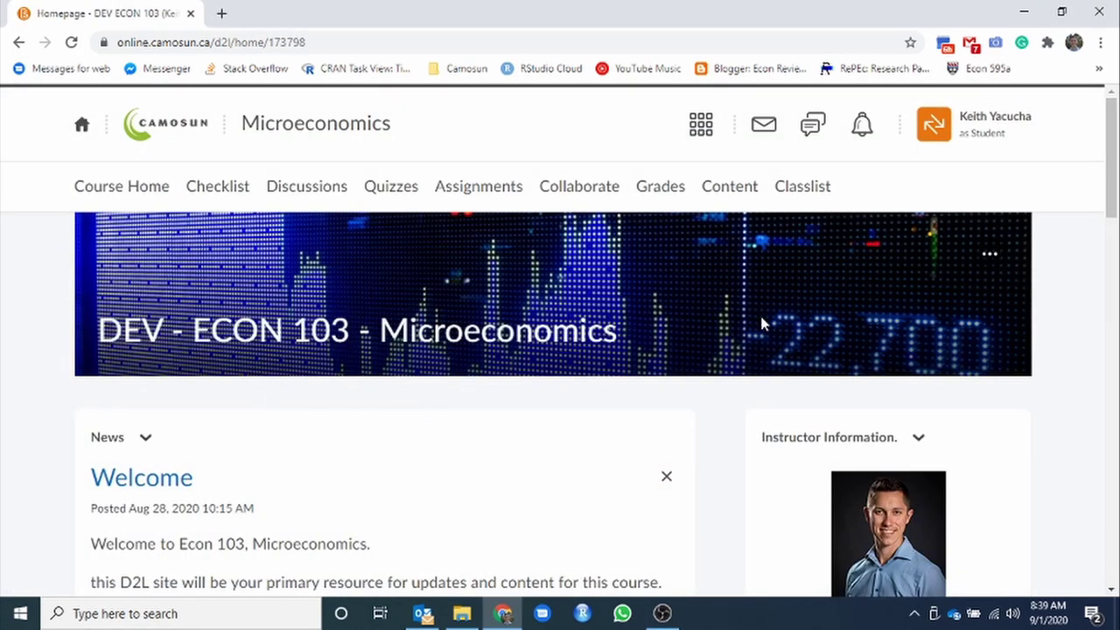
scroll(761, 324, "down", 2)
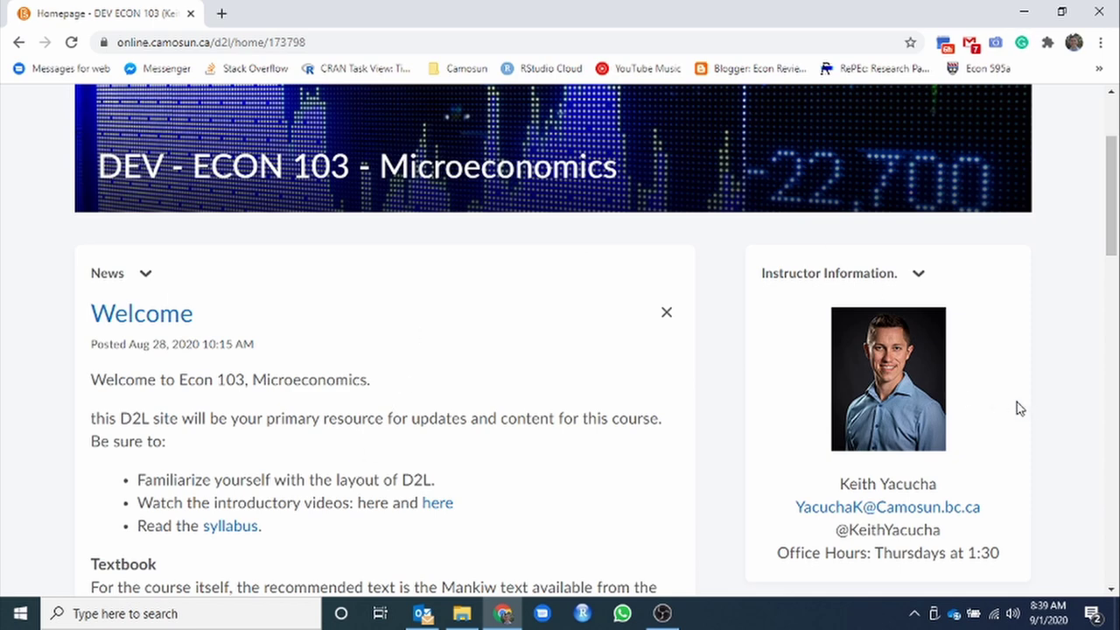
scroll(997, 376, "down", 1)
scroll(934, 143, "down", 10)
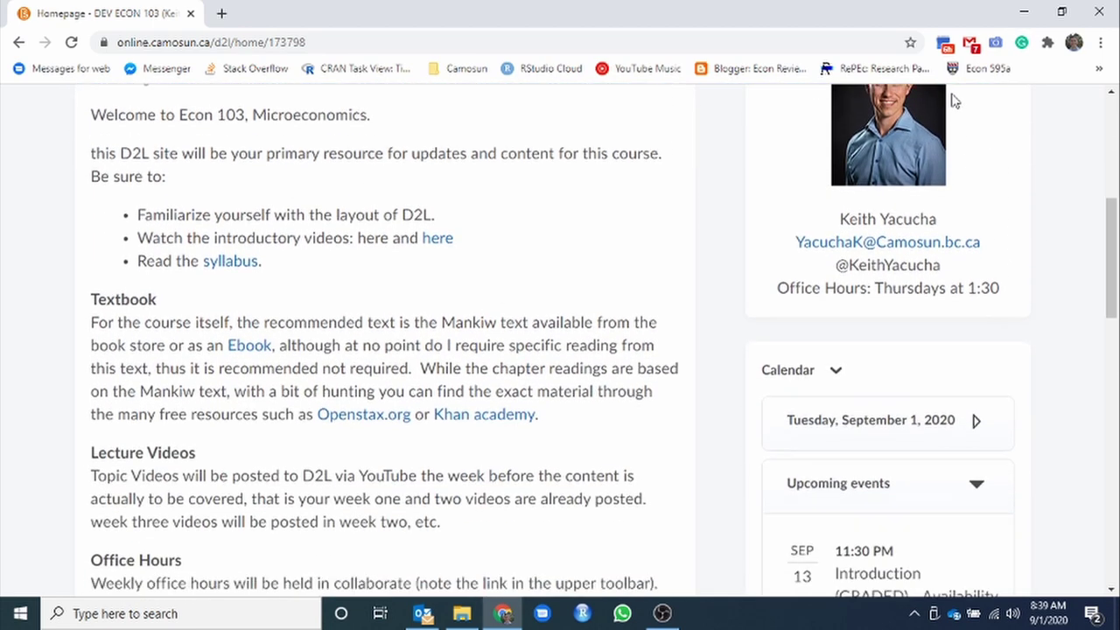
scroll(880, 147, "down", 6)
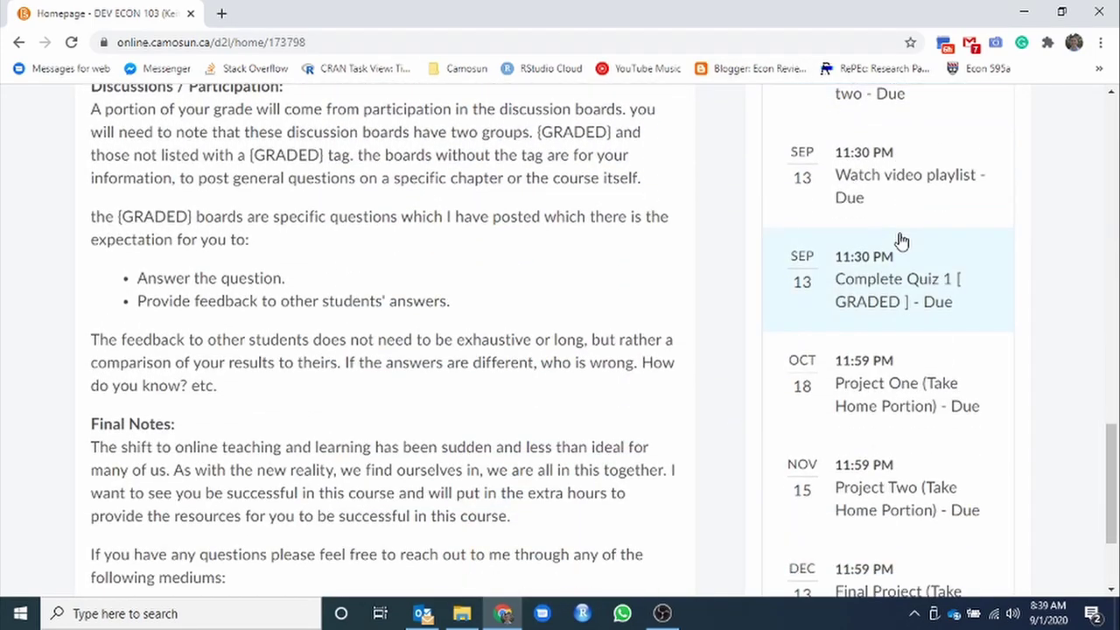
scroll(881, 317, "down", 1)
scroll(901, 376, "down", 1)
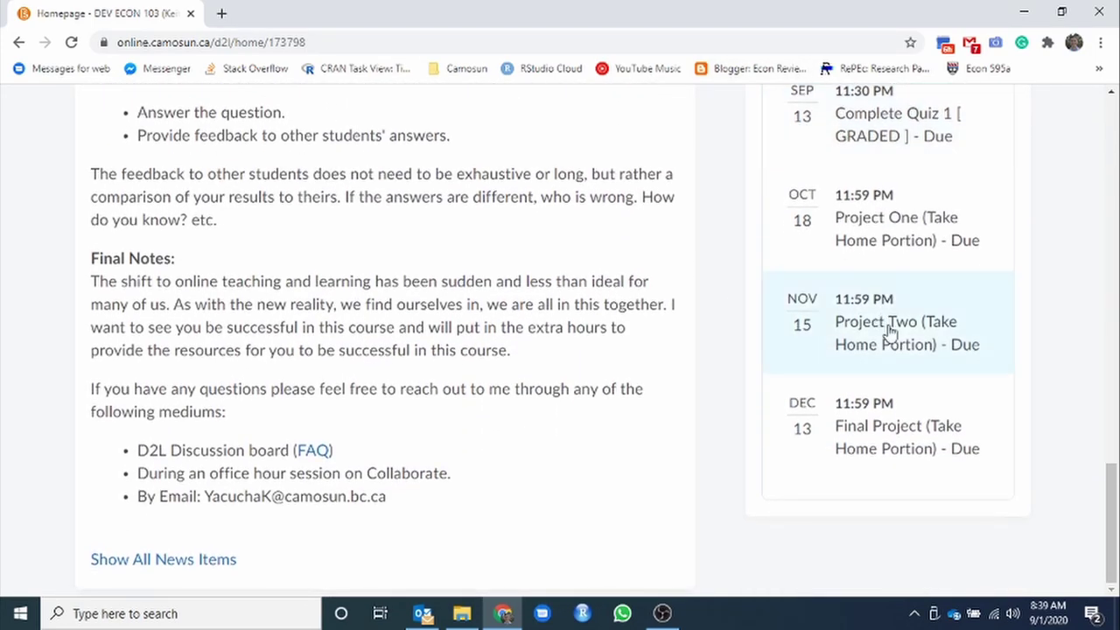
Read the welcome post's Textbook, Lecture Videos and Office Hours sections
scroll(887, 452, "up", 6)
scroll(873, 324, "up", 10)
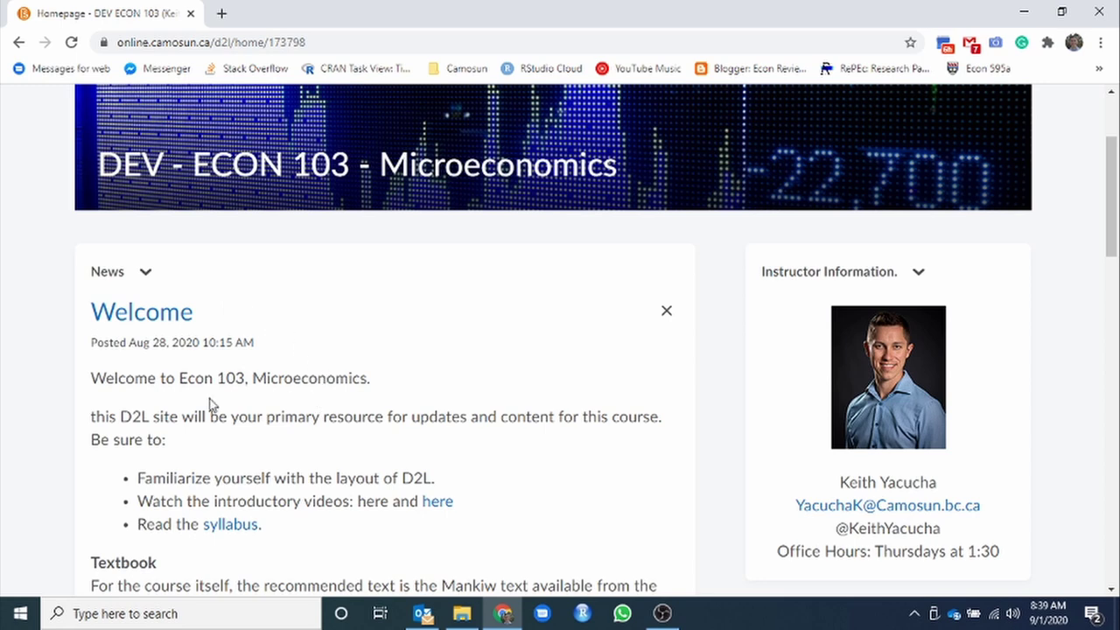
scroll(335, 385, "down", 1)
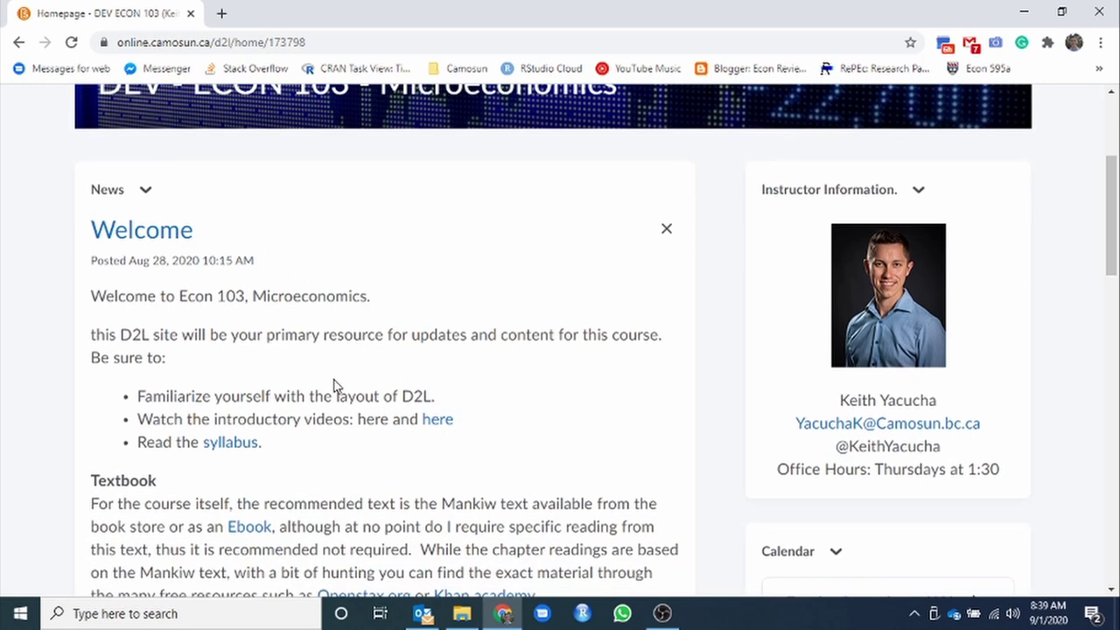
scroll(318, 380, "down", 1)
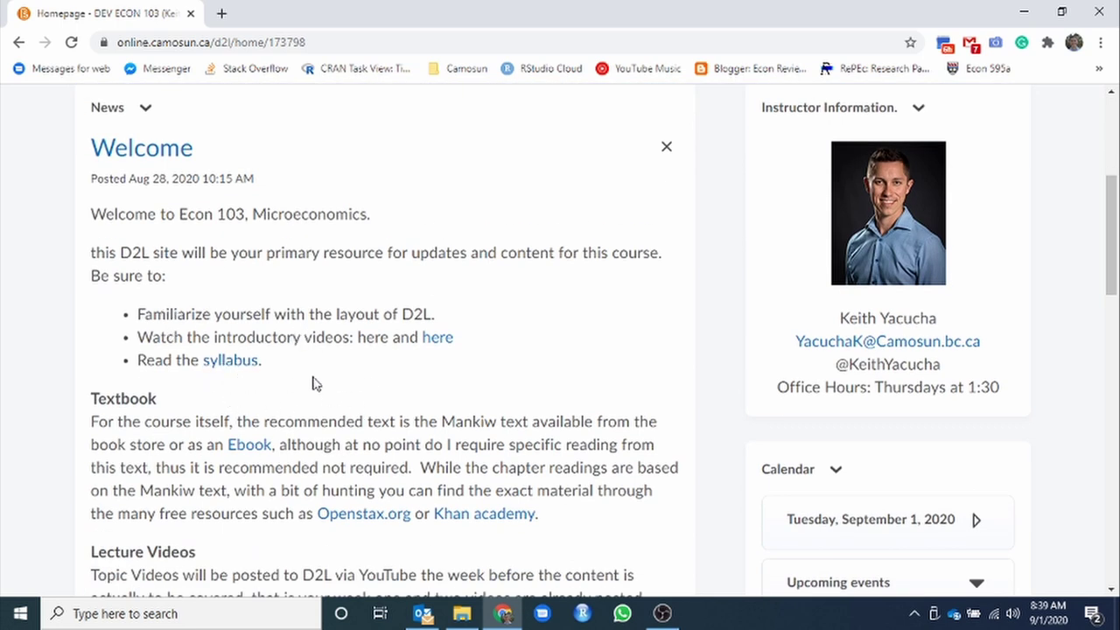
scroll(411, 350, "down", 2)
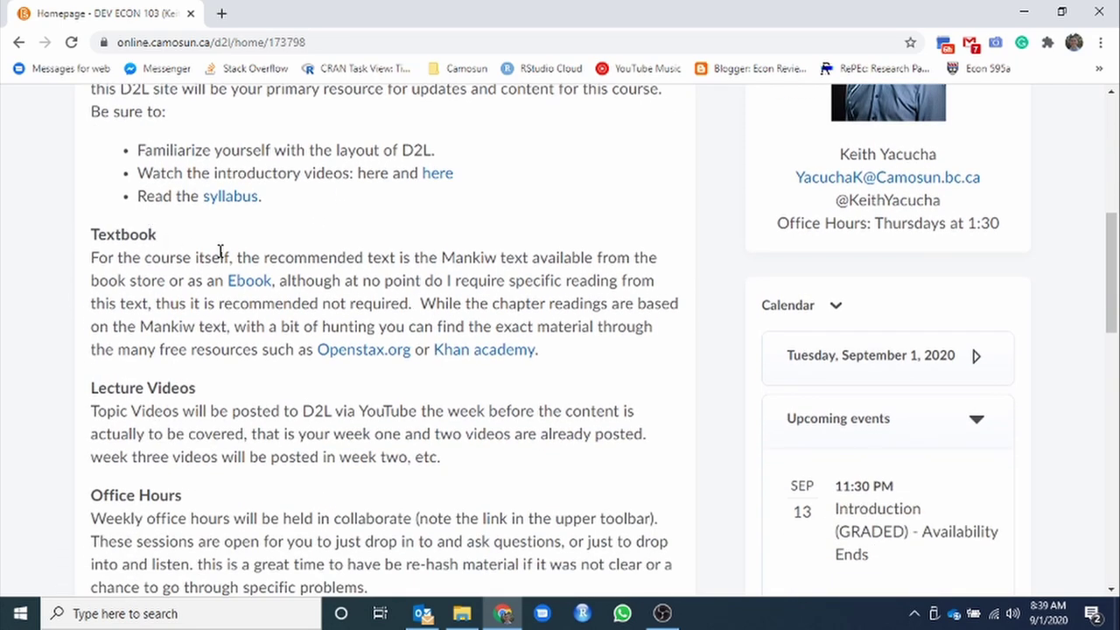
scroll(217, 349, "down", 1)
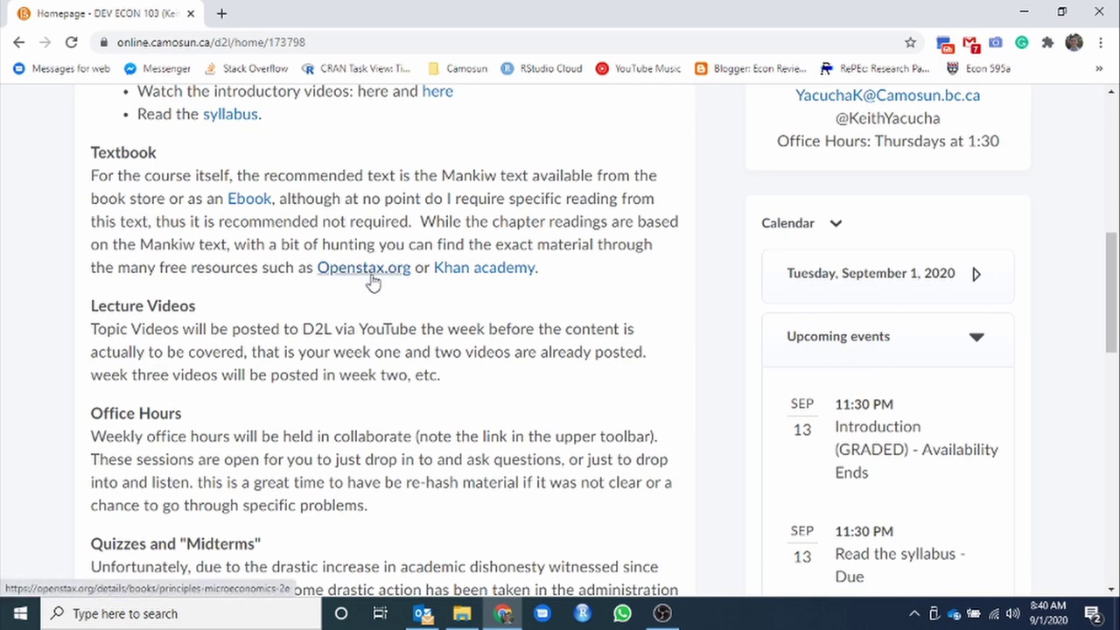
Open the OpenStax Principles of Microeconomics 2e page and show its table of contents
left_click(371, 273)
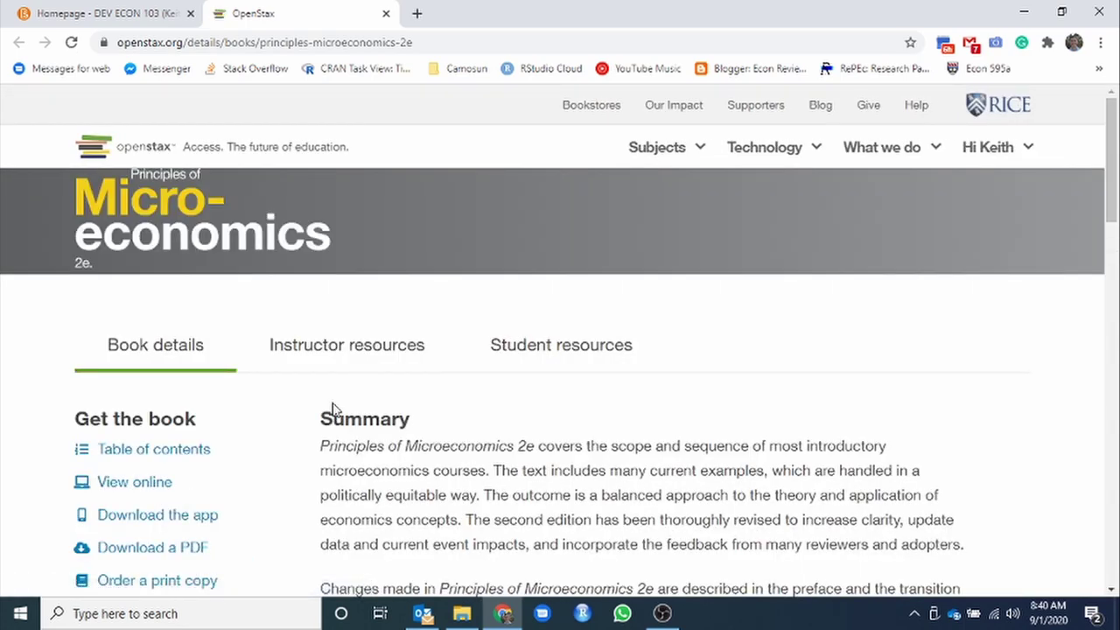
scroll(328, 403, "down", 3)
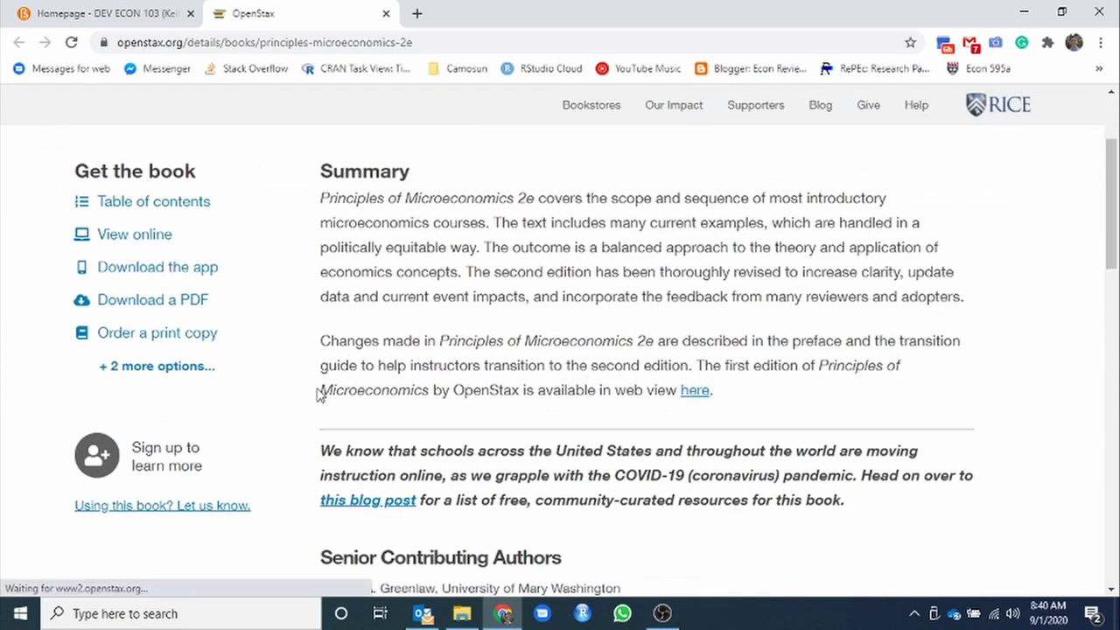
left_click(196, 208)
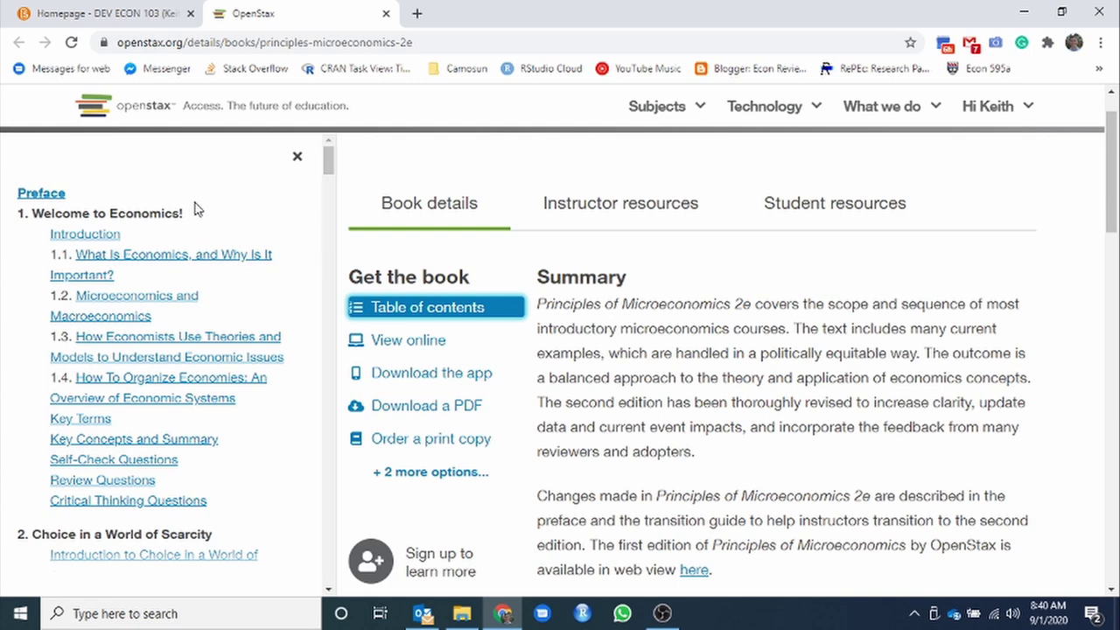
Scroll the table of contents down to chapter 18 Public Economy and chapter 19 International Trade
scroll(169, 220, "down", 4)
scroll(170, 220, "down", 2)
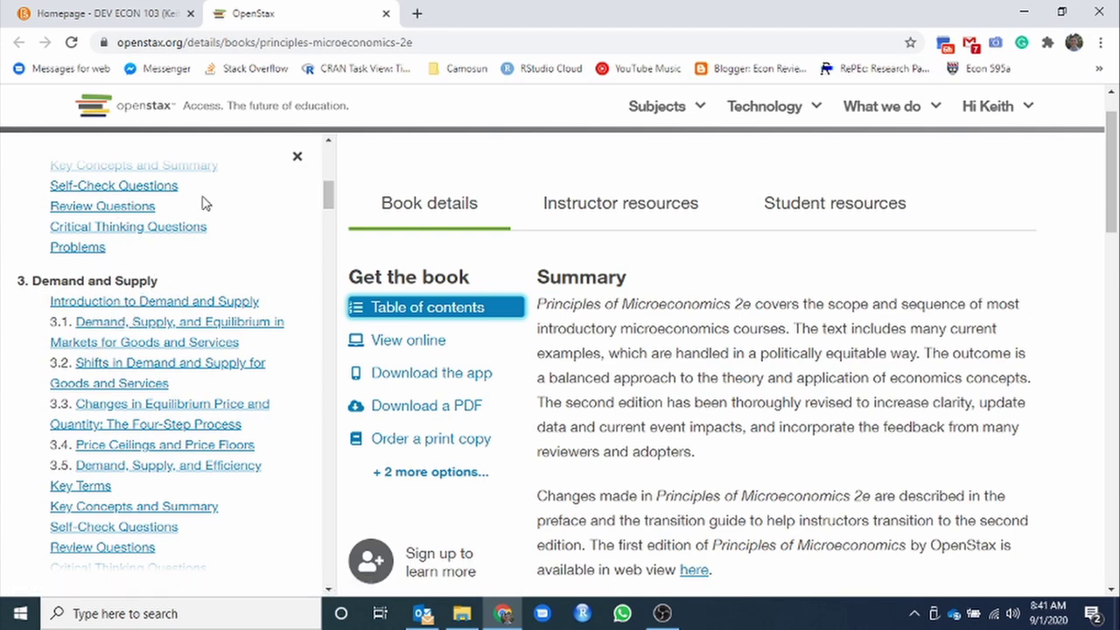
scroll(225, 222, "down", 7)
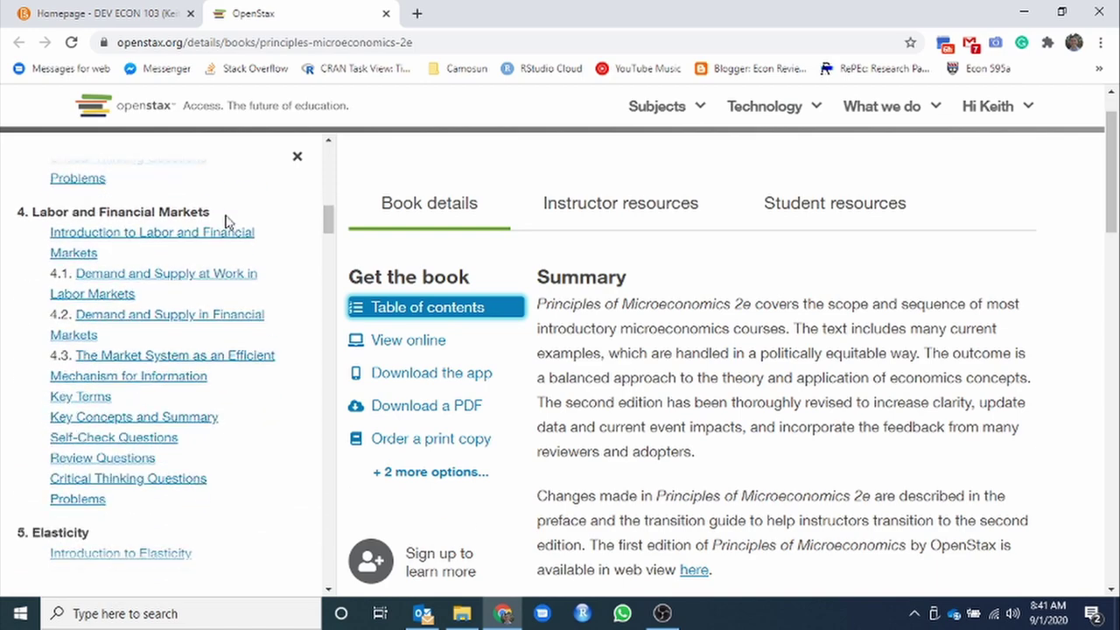
scroll(82, 215, "down", 5)
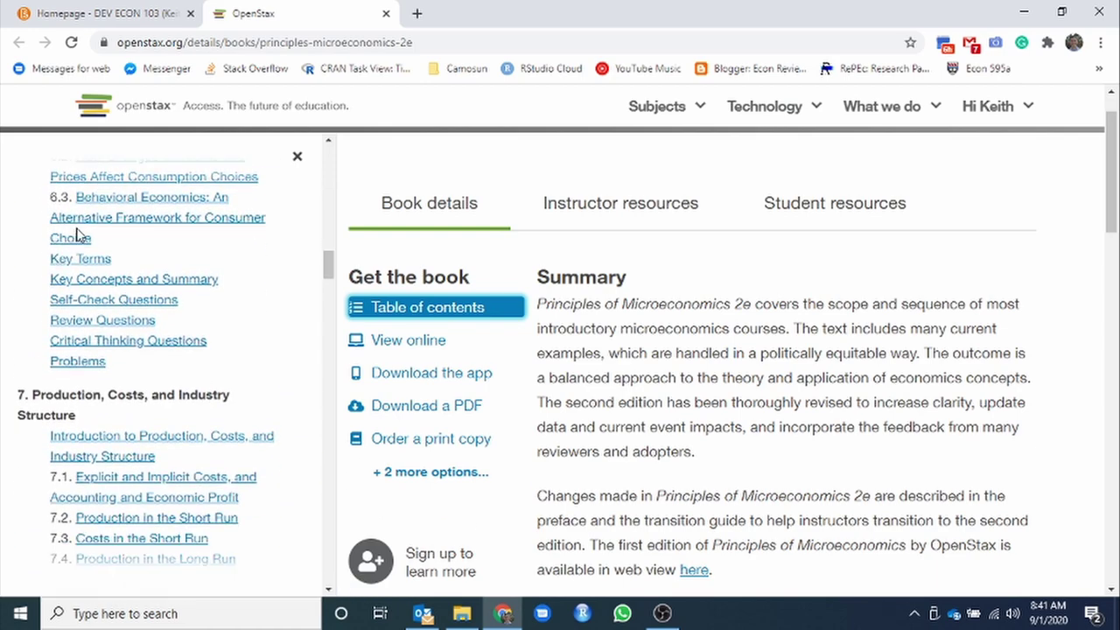
scroll(76, 235, "down", 8)
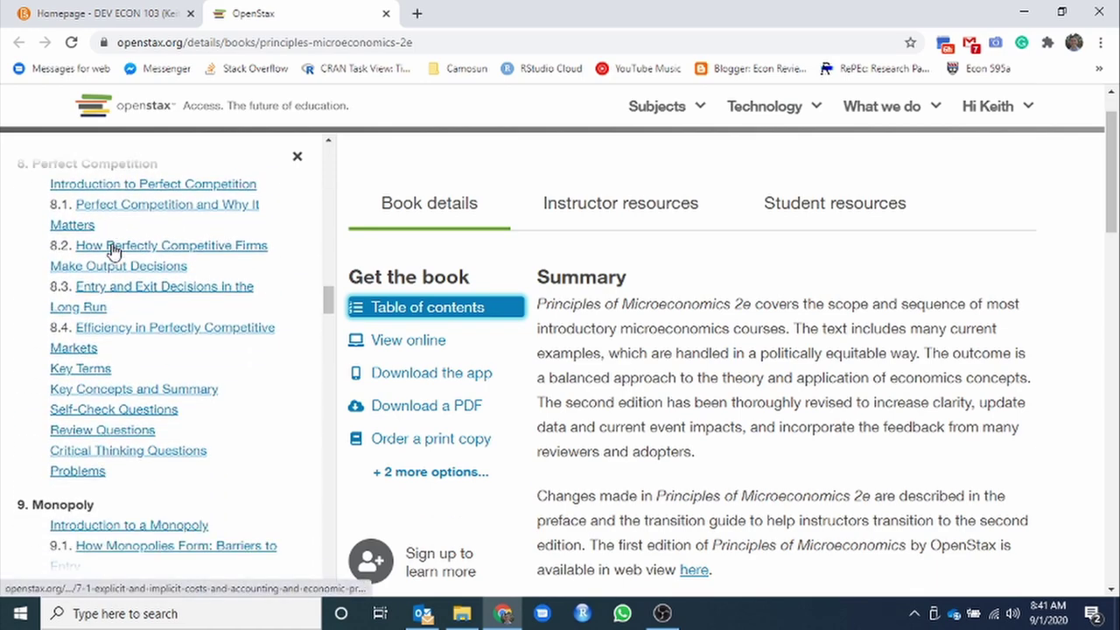
scroll(112, 252, "down", 10)
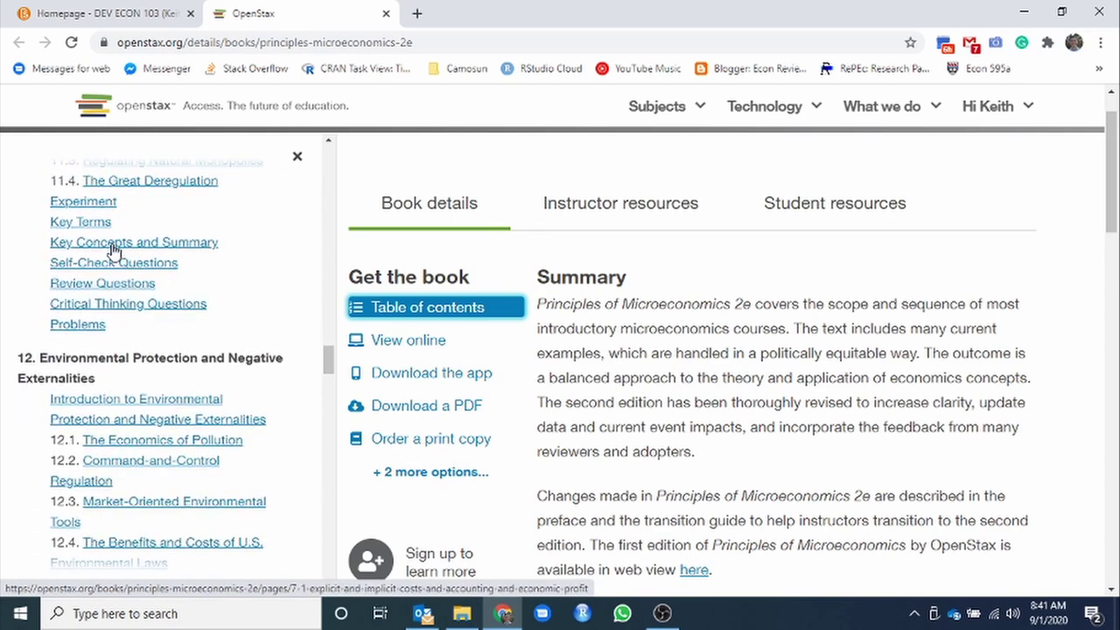
scroll(112, 251, "down", 10)
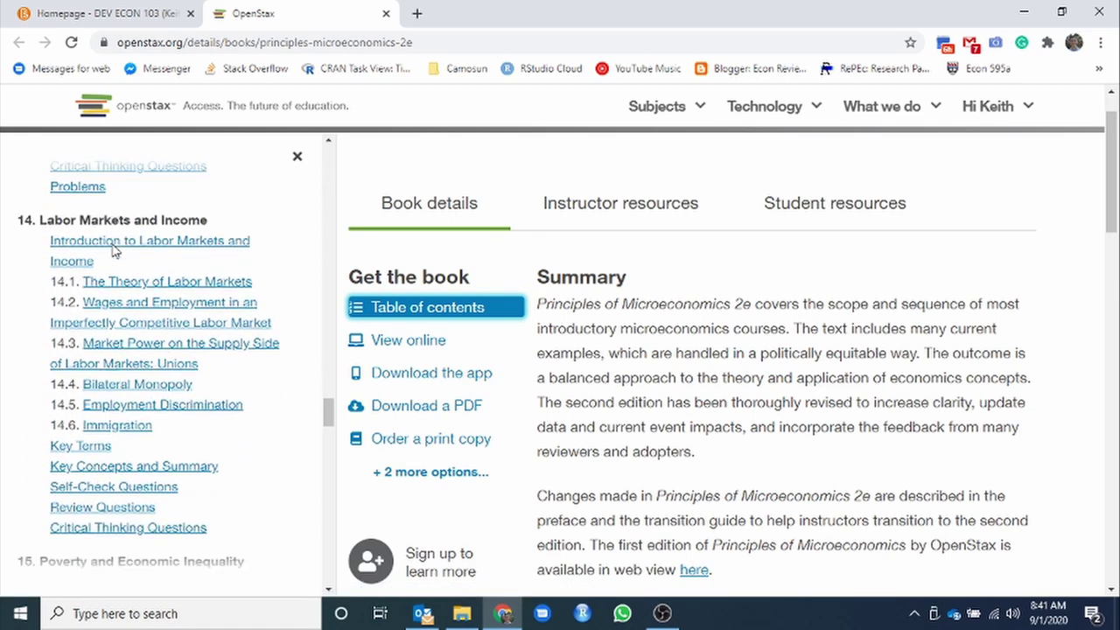
scroll(112, 252, "down", 10)
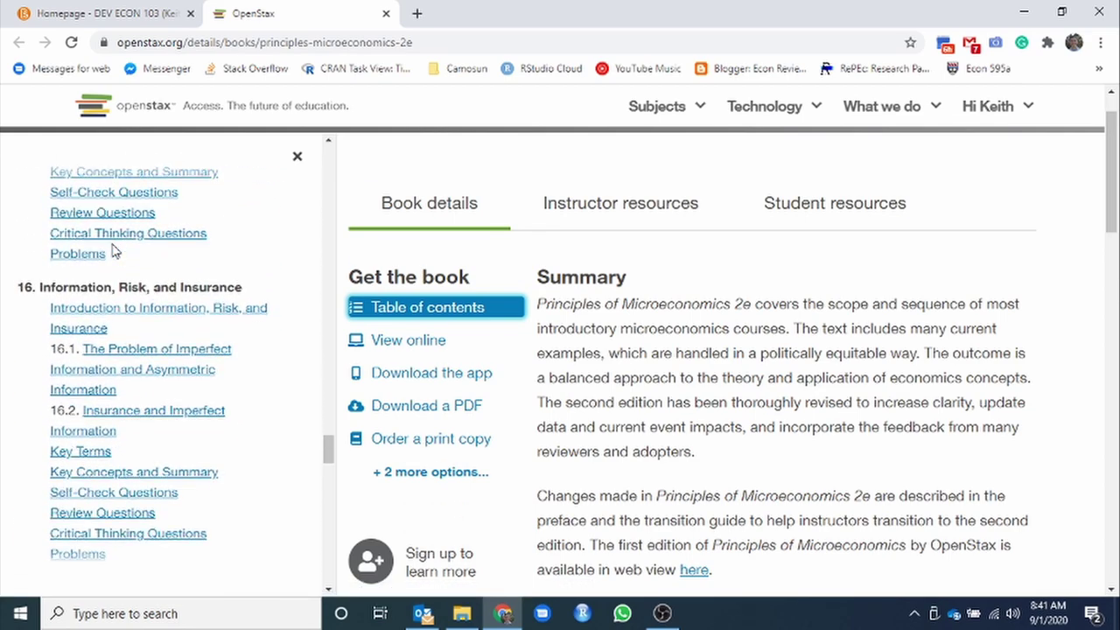
scroll(113, 252, "down", 10)
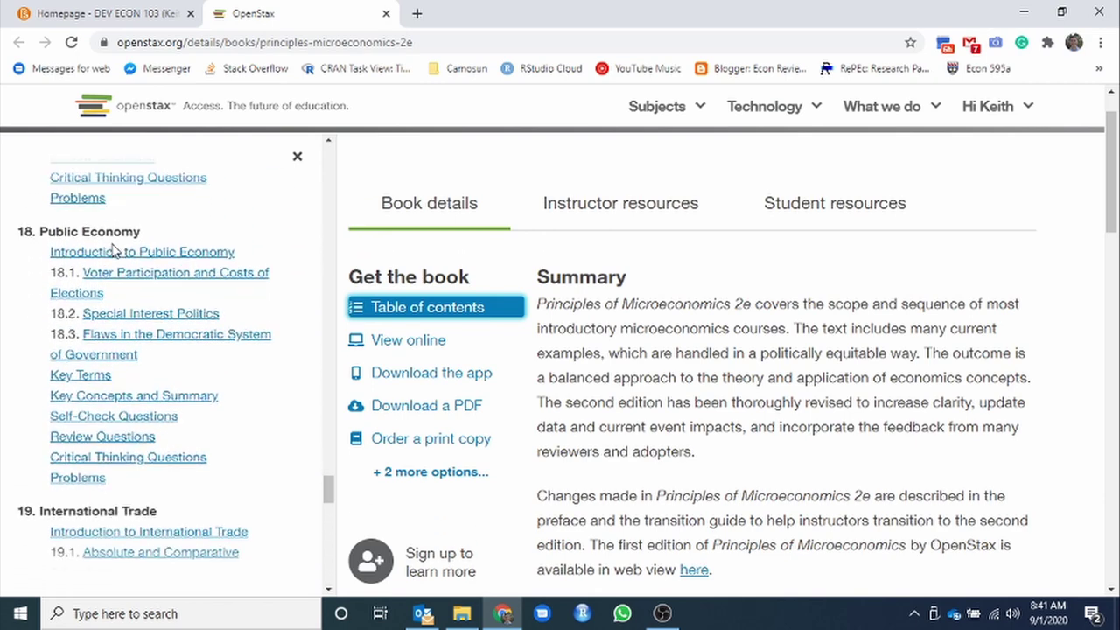
scroll(114, 252, "down", 1)
Highlight the chapter 19 International Trade heading, then close the OpenStax tab
left_click_drag(25, 264, 164, 267)
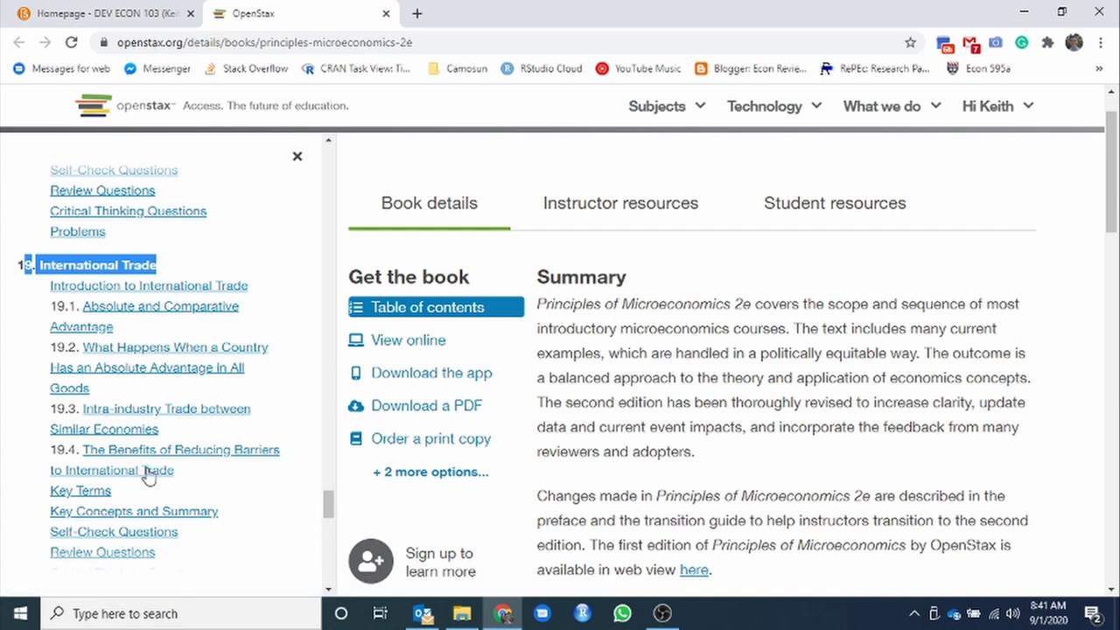
left_click(296, 262)
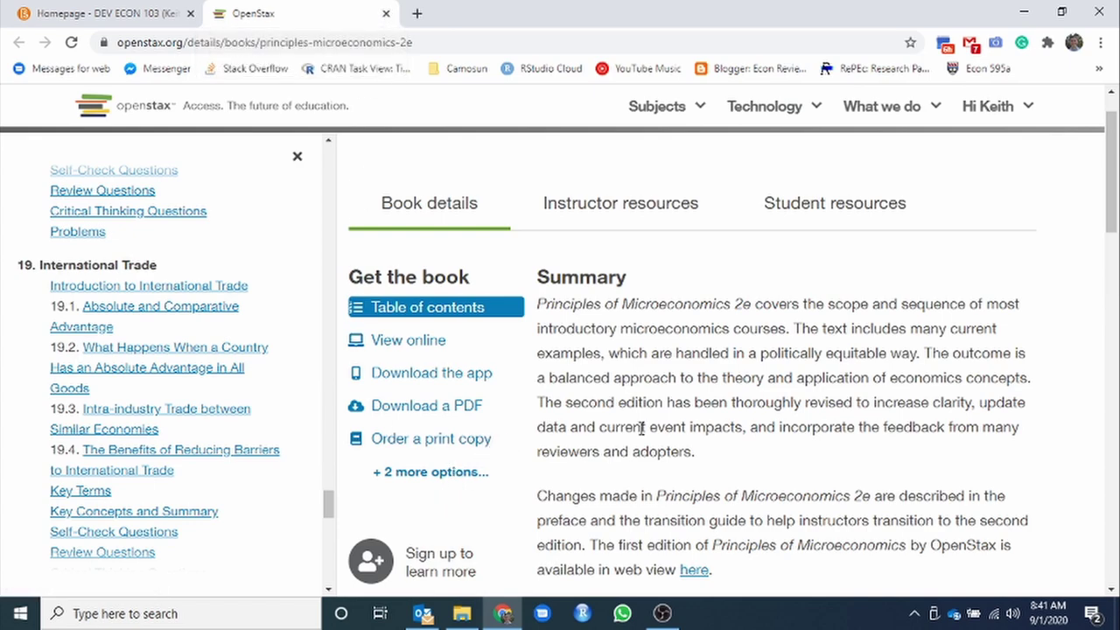
scroll(641, 429, "down", 5)
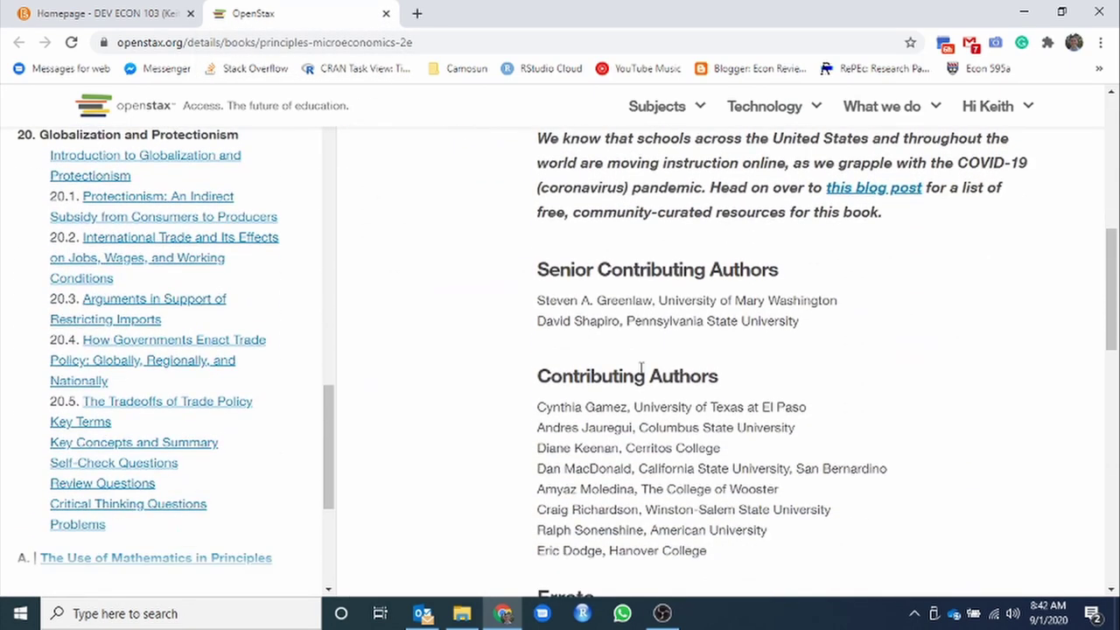
scroll(641, 368, "up", 6)
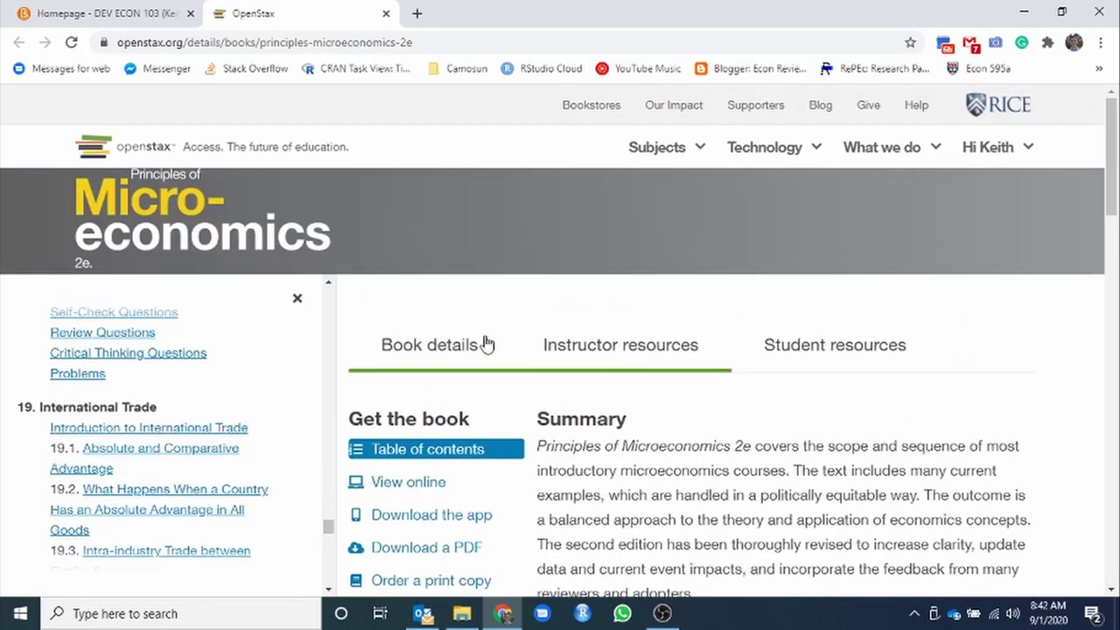
left_click(386, 15)
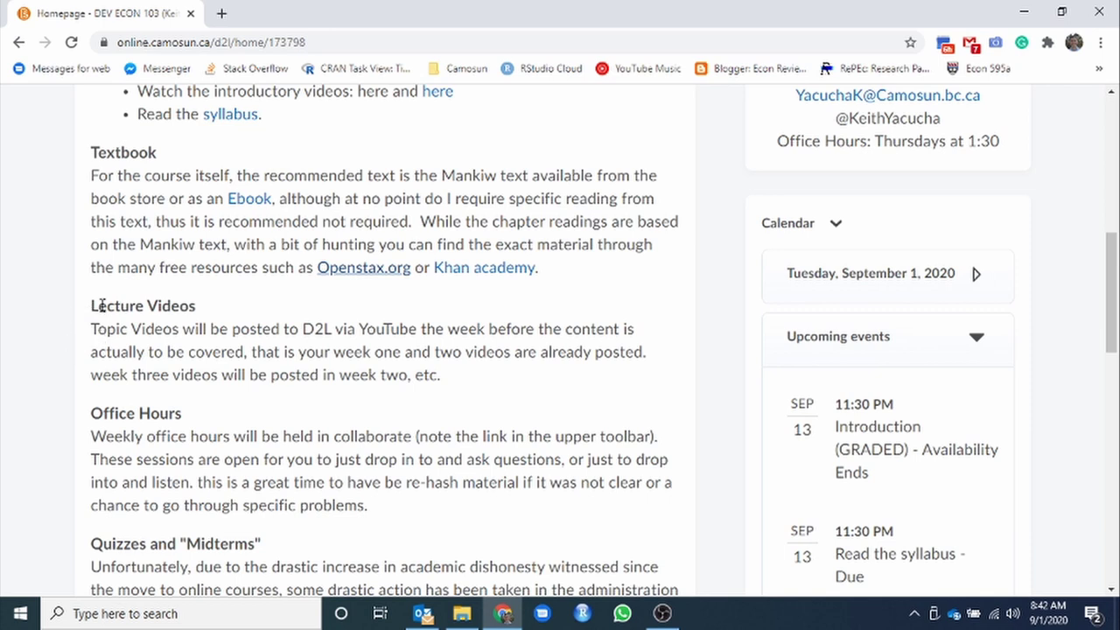
left_click_drag(98, 305, 537, 378)
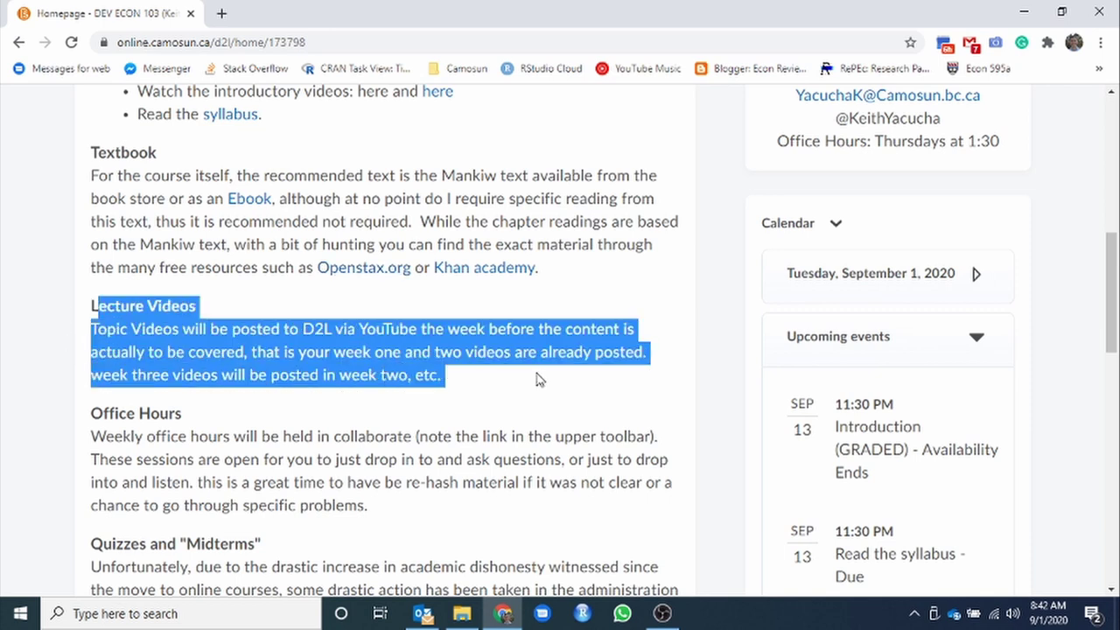
left_click(516, 349)
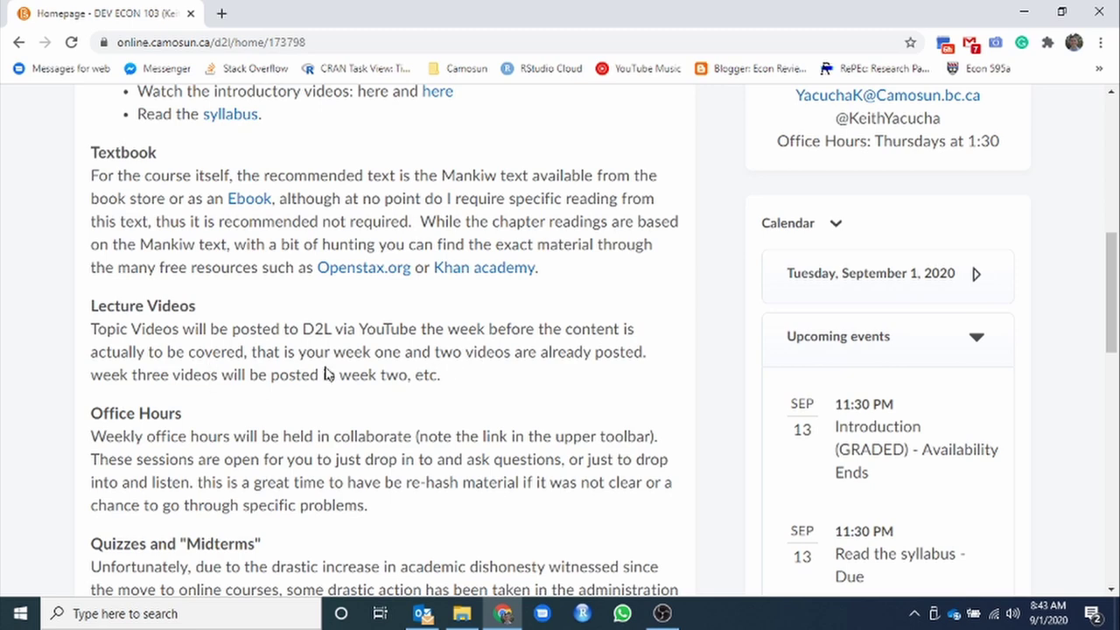
scroll(373, 329, "down", 1)
scroll(373, 329, "down", 2)
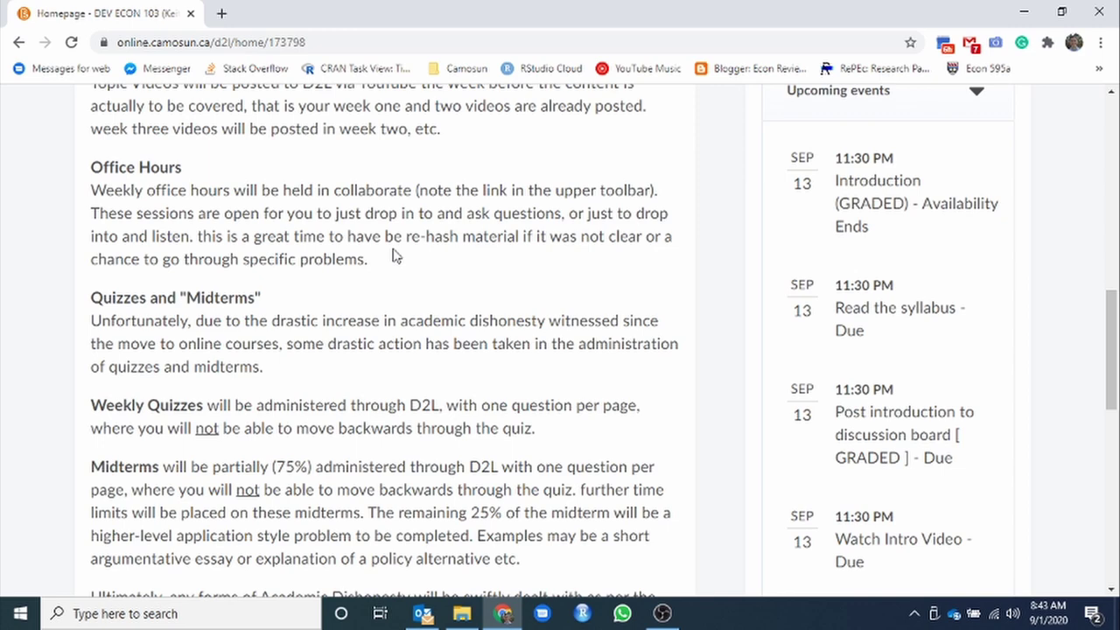
scroll(393, 254, "up", 7)
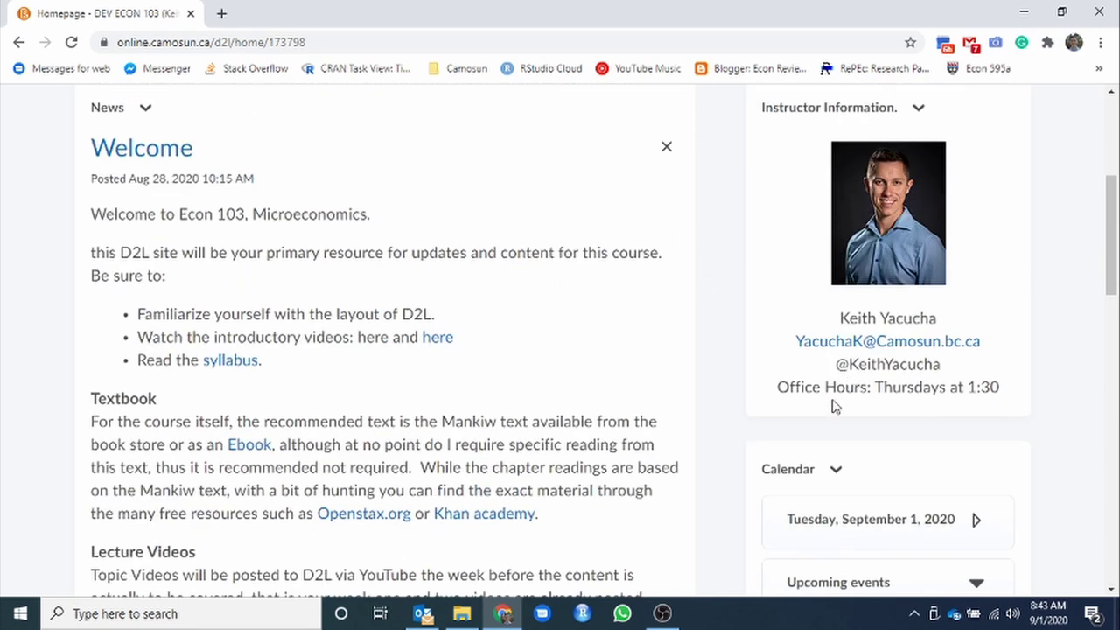
scroll(525, 350, "down", 7)
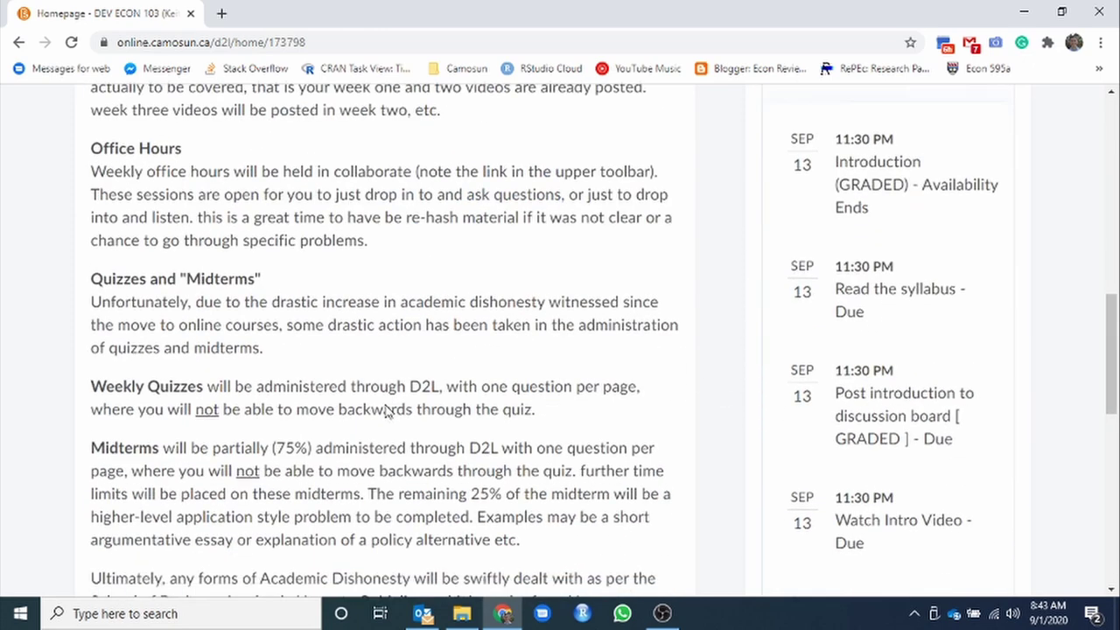
scroll(302, 374, "up", 2)
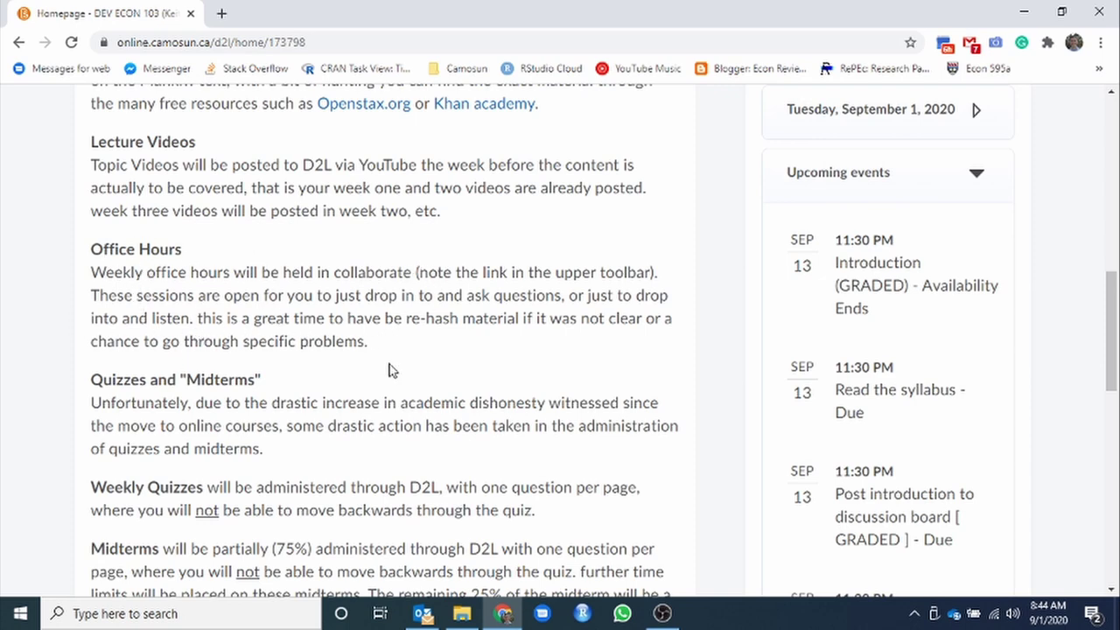
Scroll to Final Notes, listing the FAQ discussion board, Collaborate office hours and email
scroll(422, 298, "down", 1)
scroll(421, 298, "down", 2)
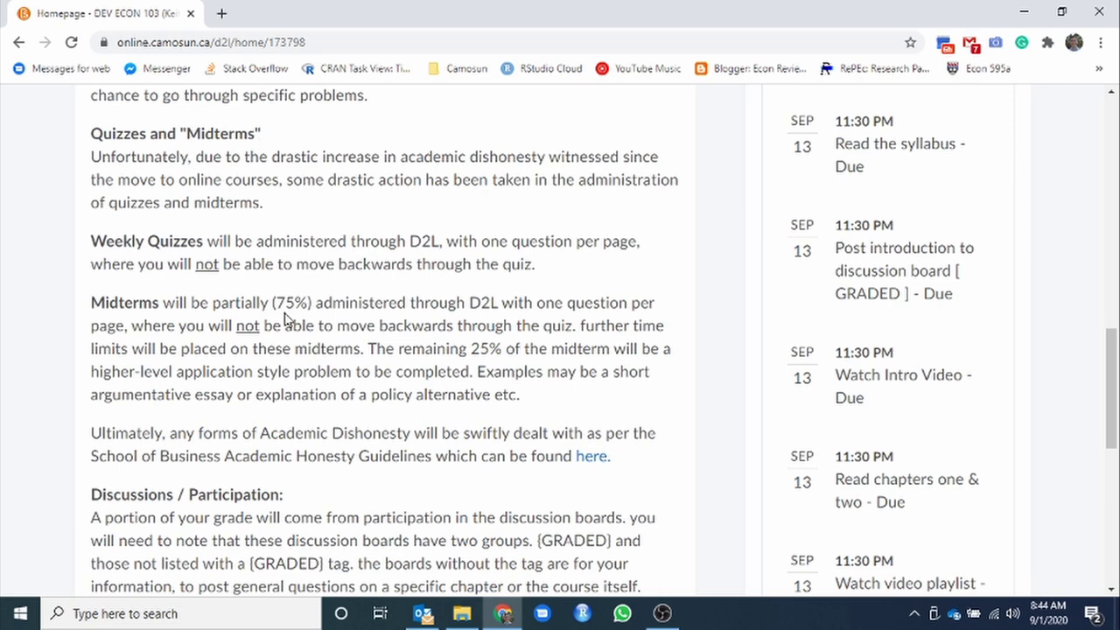
scroll(289, 317, "down", 3)
scroll(289, 317, "down", 3)
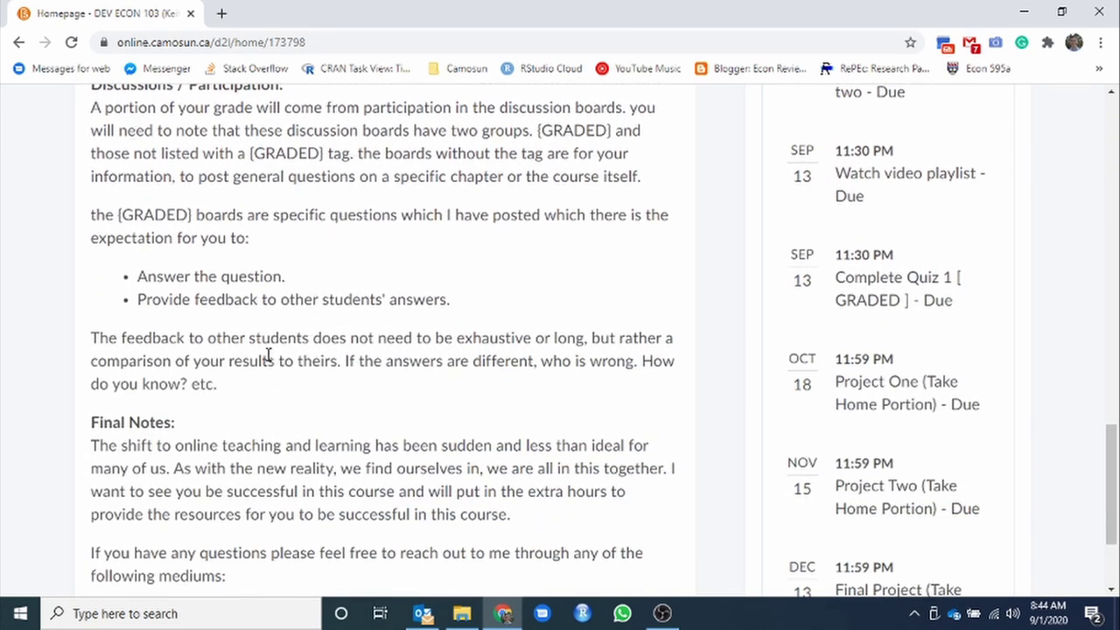
scroll(320, 127, "down", 3)
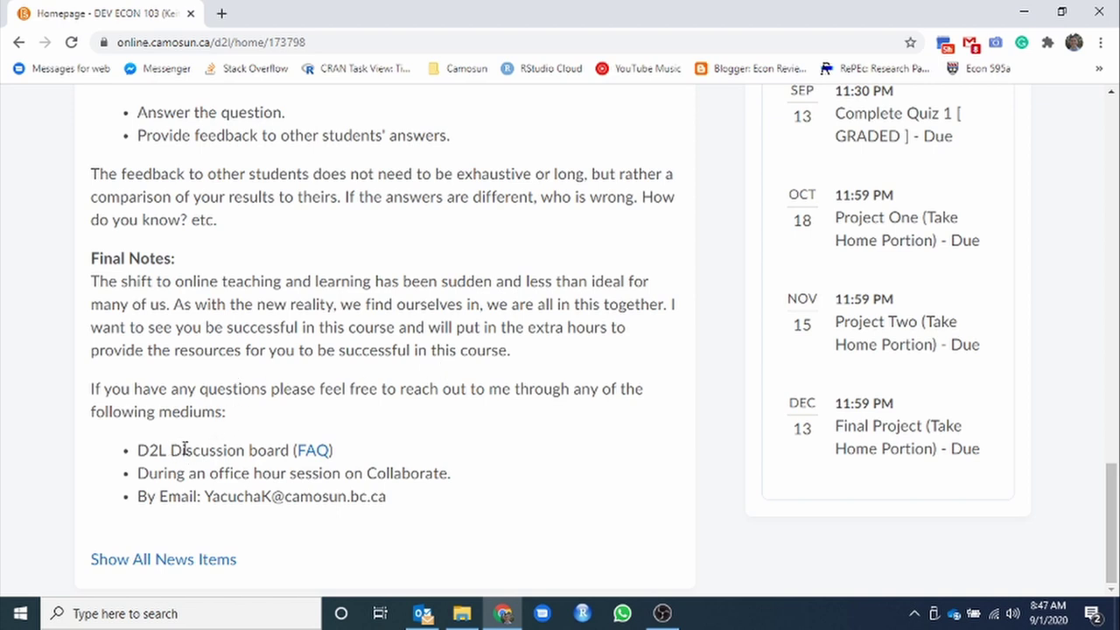
left_click_drag(138, 451, 414, 455)
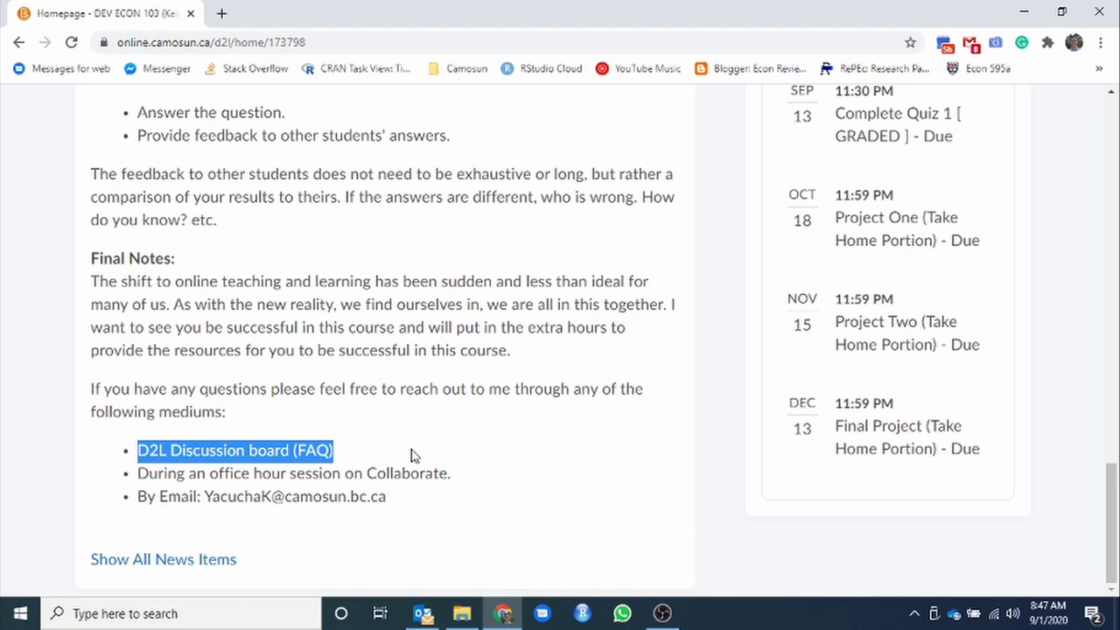
double_click(321, 475)
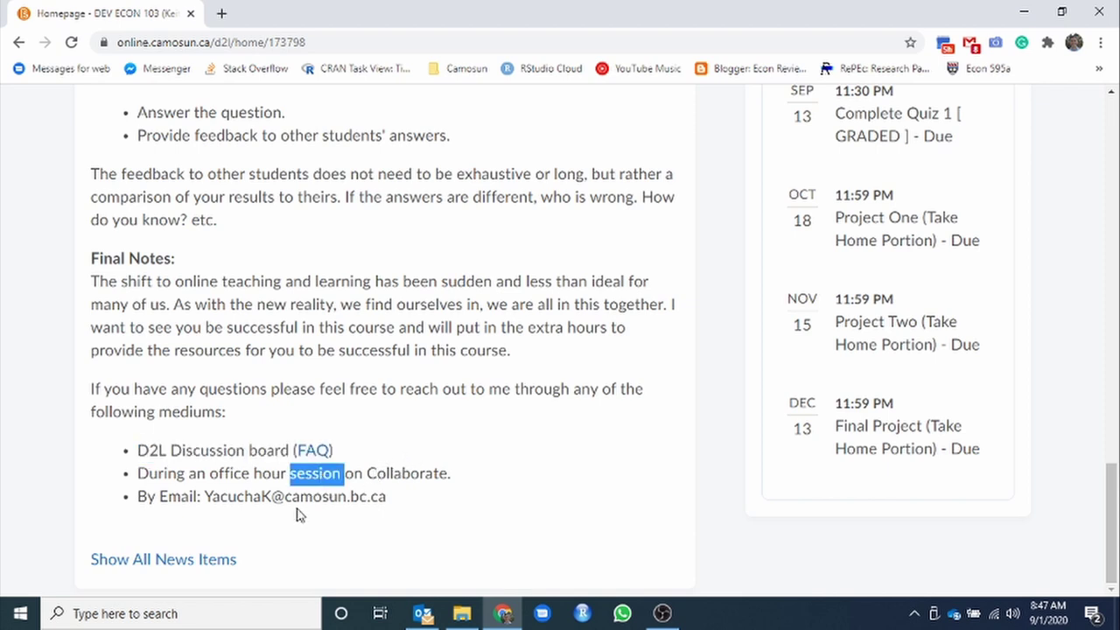
double_click(306, 496)
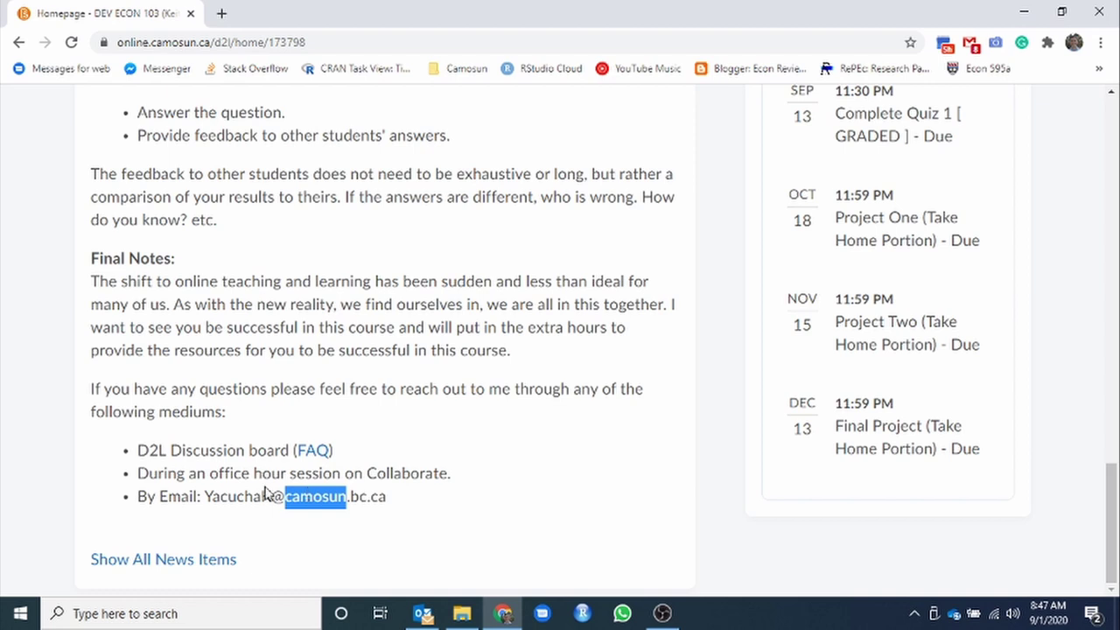
left_click_drag(205, 495, 393, 497)
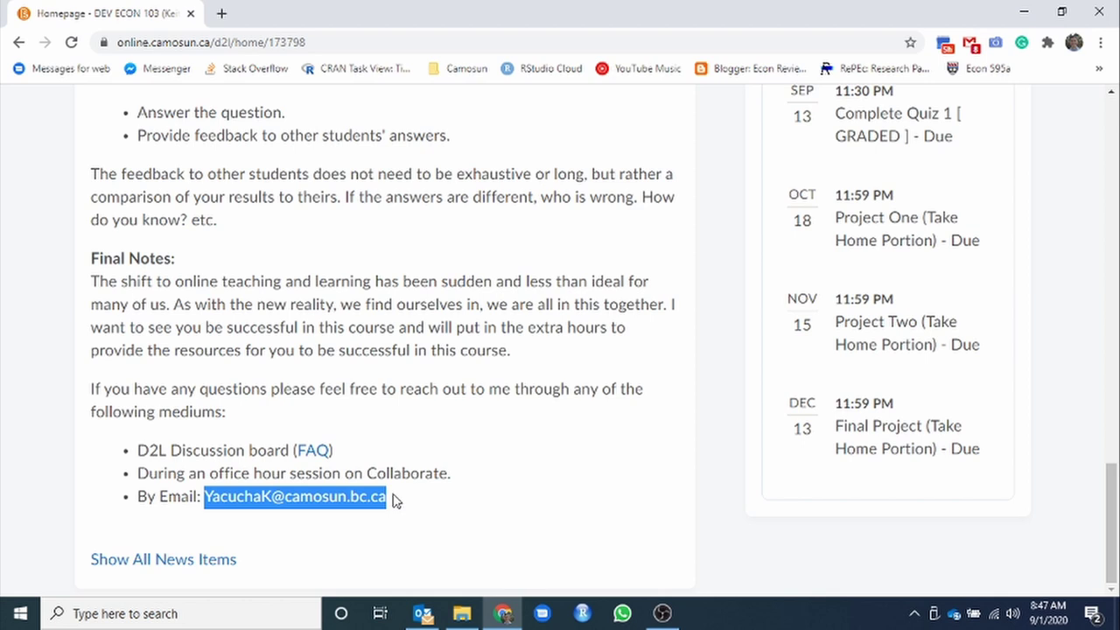
Clear the email highlight and emphasise 'Discussion' in the FAQ discussion board option
left_click(222, 471)
double_click(214, 451)
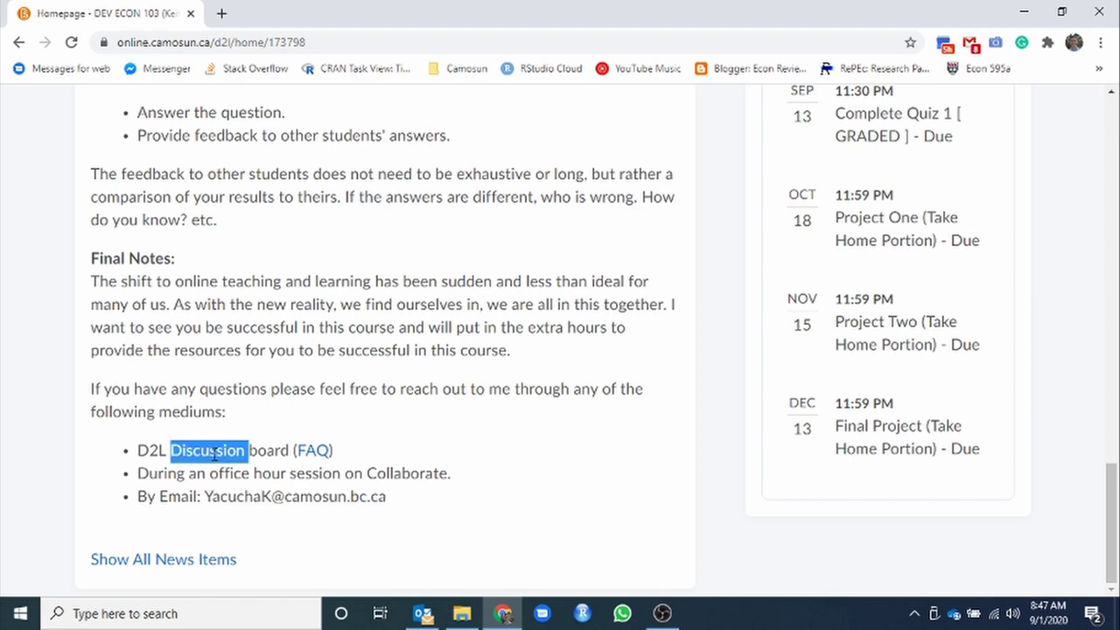